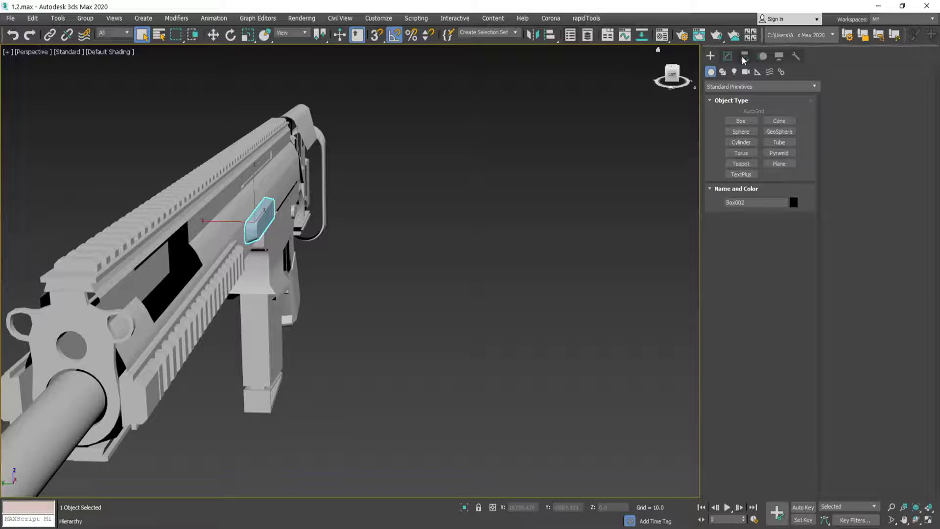
- Align the pivot of the side block with the centre of the rifle body
left_click(745, 56)
left_click(761, 129)
left_click(771, 181)
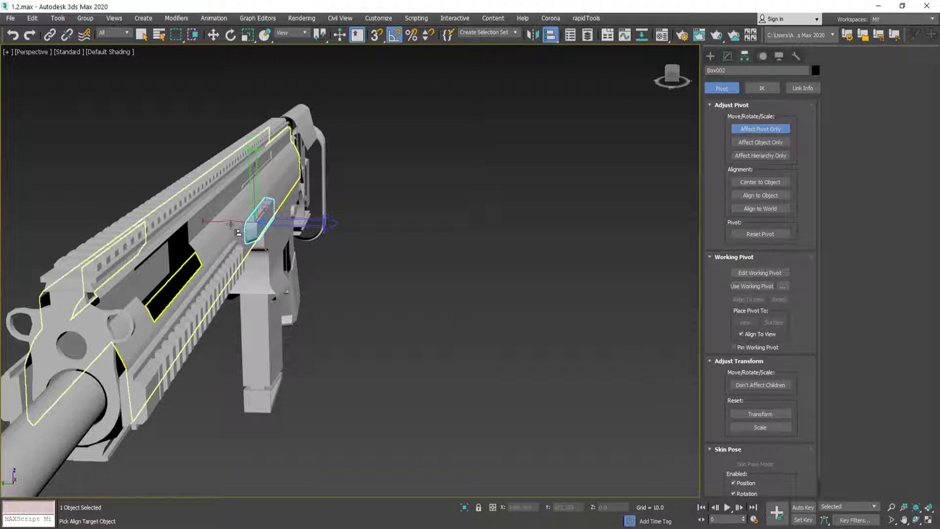
key("w")
left_click(761, 129)
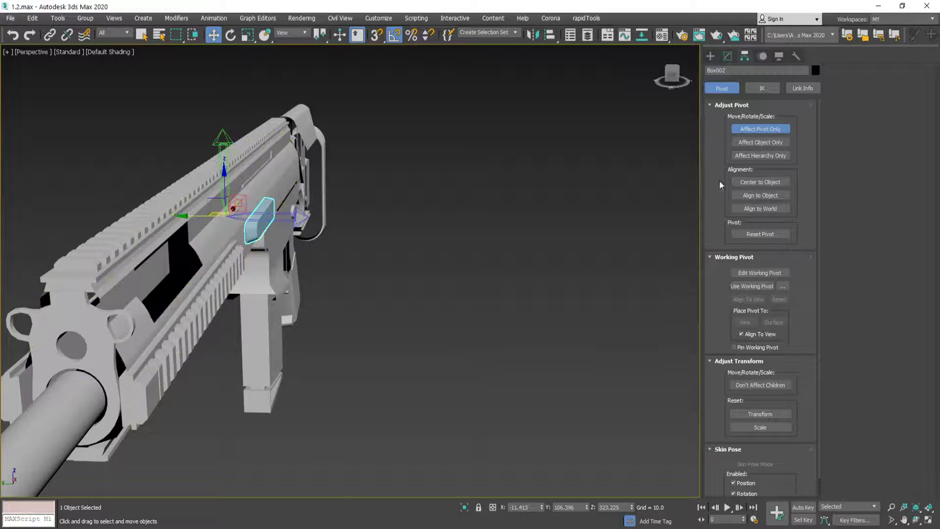
- Mirror the side block to the opposite side of the rifle with Symmetry on the Z axis, and collapse it to an editable poly
left_click(728, 55)
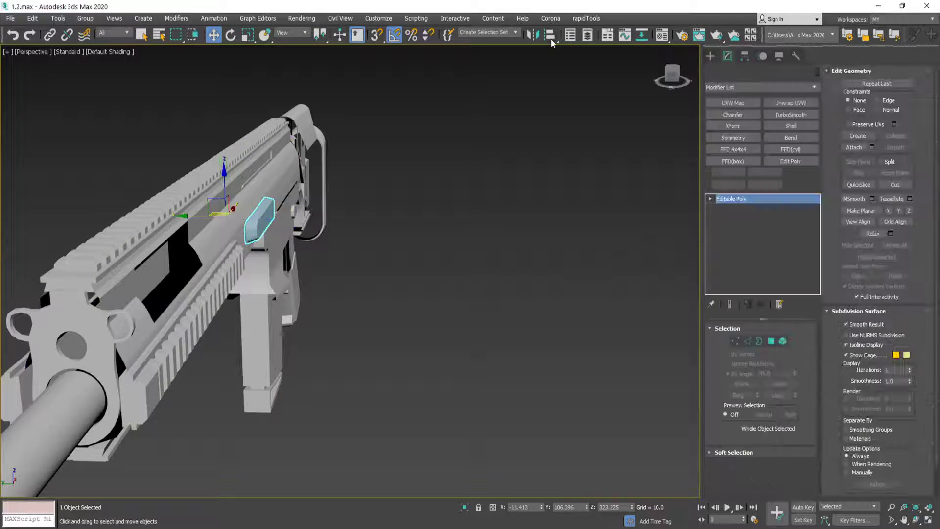
left_click(756, 139)
left_click(774, 348)
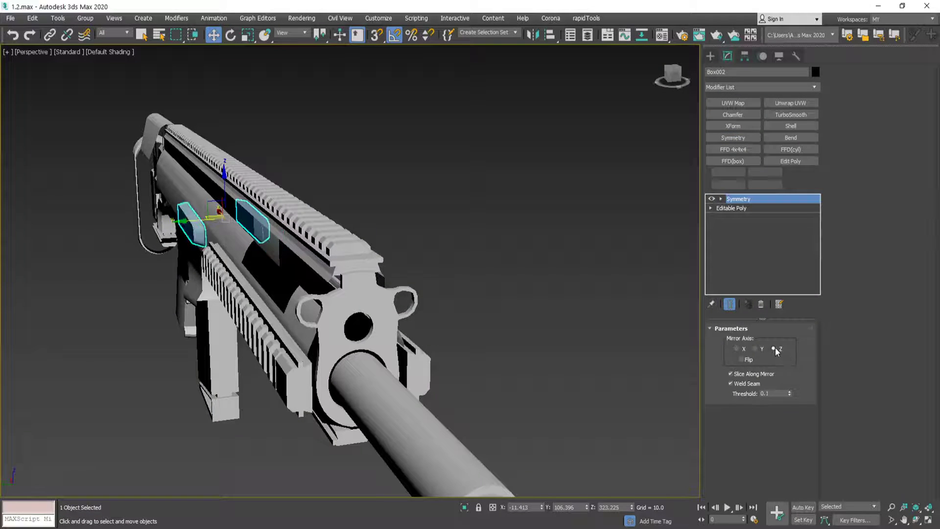
right_click(789, 395)
left_click_drag(789, 395, 790, 390)
key("c")
key("F4")
middle_click_drag(484, 264, 443, 251, "alt")
key("F4")
- Select the front plate with the two side loops around the barrel
scroll(436, 247, "down", 6)
scroll(582, 323, "up", 4)
middle_click_drag(300, 244, 537, 280)
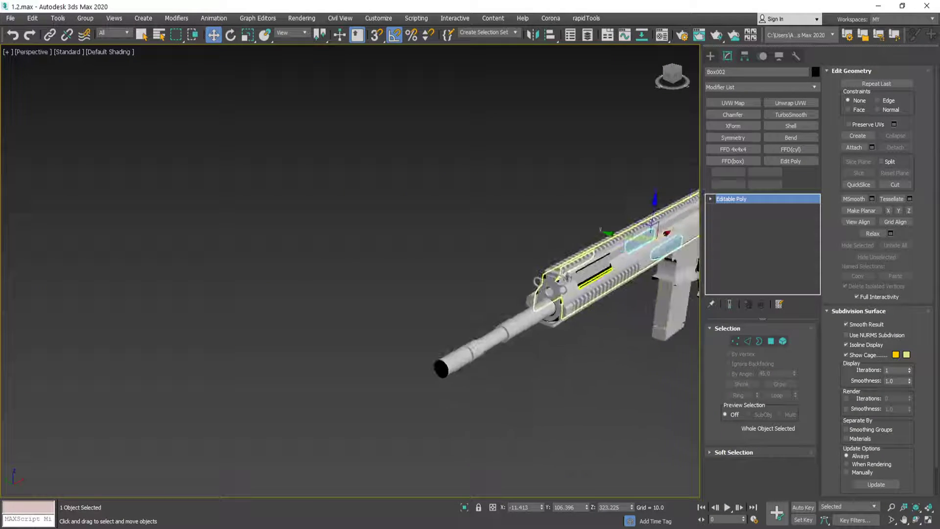
scroll(538, 279, "up", 6)
left_click(512, 323)
- Examine the rifle reference photo for the shape of the front plate and its side loops
middle_click_drag(526, 318, 482, 242)
scroll(397, 211, "down", 6)
key("alt+q")
key("alt+q")
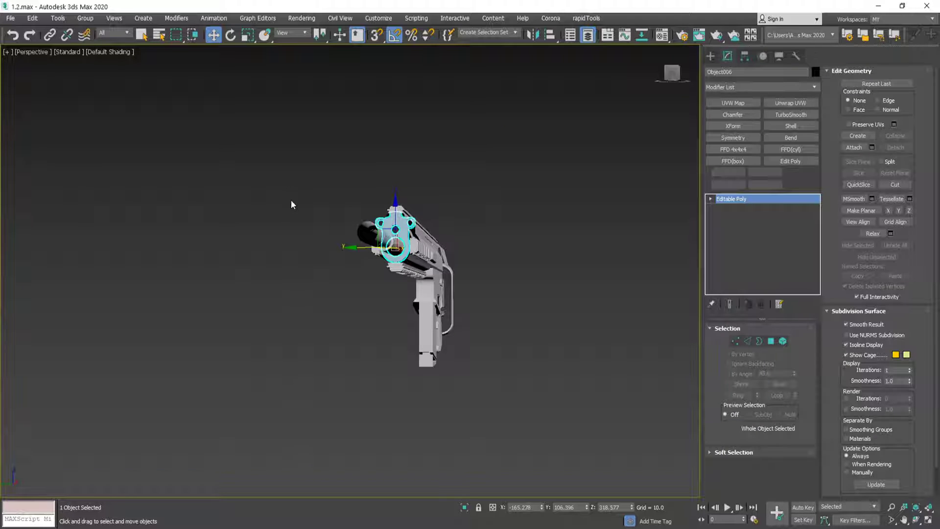
key("alt+q")
middle_click_drag(635, 126, 465, 321)
scroll(510, 221, "up", 5)
scroll(508, 196, "up", 3)
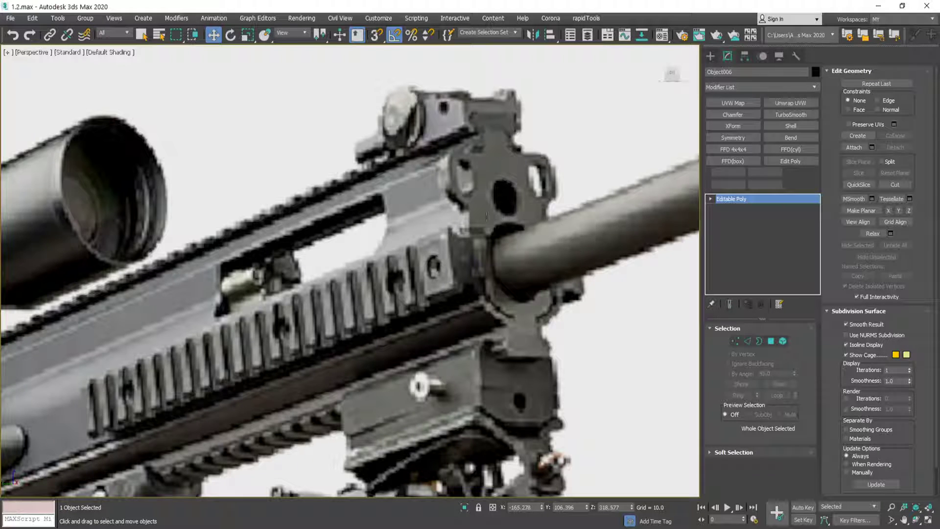
scroll(485, 216, "down", 8)
middle_click_drag(298, 409, 460, 231, "alt")
scroll(472, 174, "down", 2)
scroll(460, 221, "up", 4)
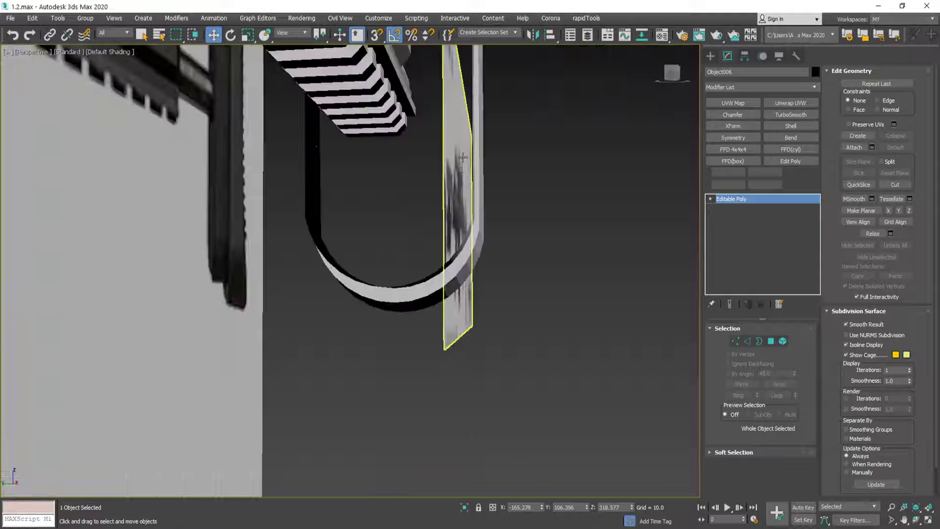
scroll(463, 157, "down", 4)
middle_click_drag(543, 159, 528, 259)
- In a Left wireframe view, move two vertex pairs on the inner edge of the front plate's side loop to round the opening
left_click(673, 73)
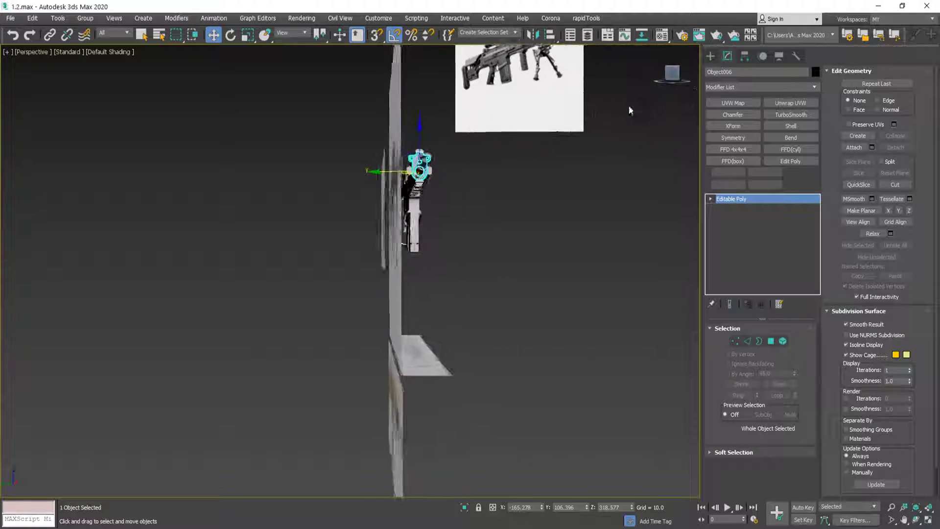
scroll(453, 138, "up", 3)
left_click(673, 74)
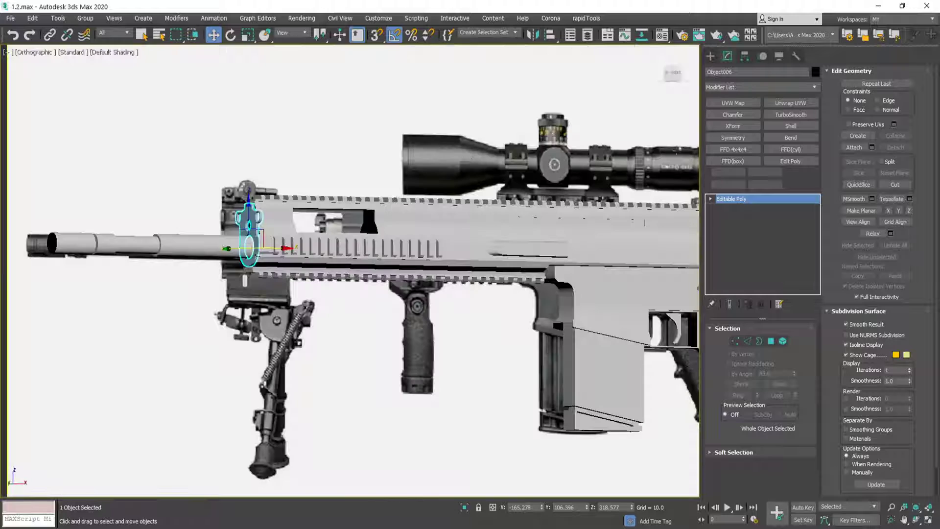
left_click(666, 73)
scroll(317, 221, "down", 5)
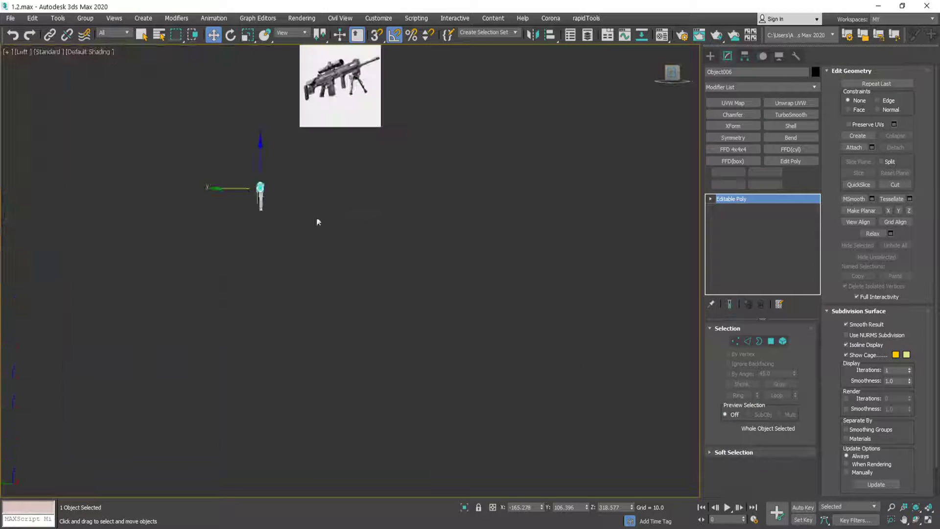
scroll(260, 183, "up", 8)
scroll(358, 235, "up", 6)
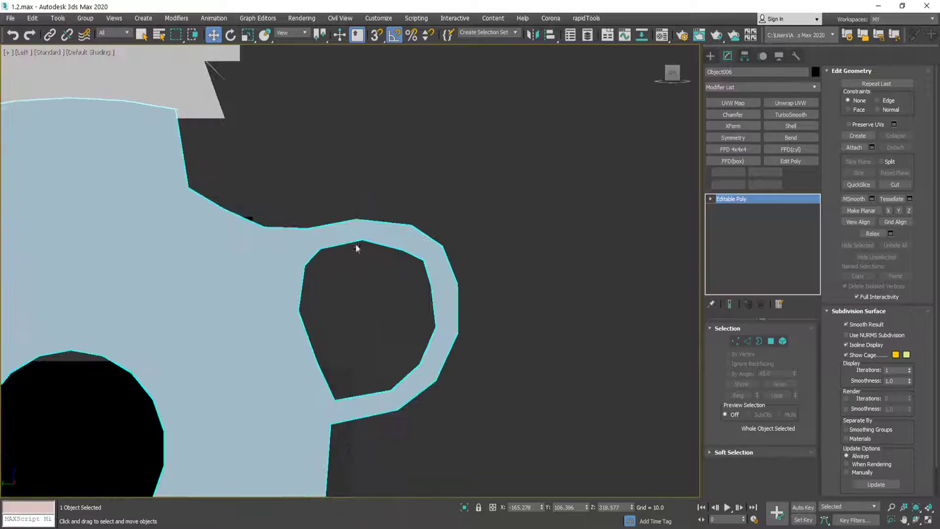
key("1")
key("F4")
key("F3")
key("F3")
key("F3")
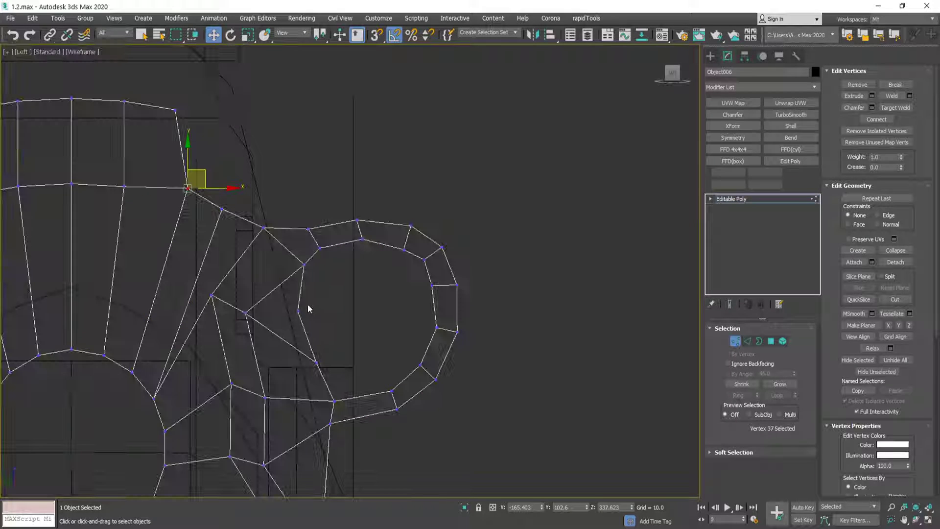
left_click_drag(287, 296, 321, 342)
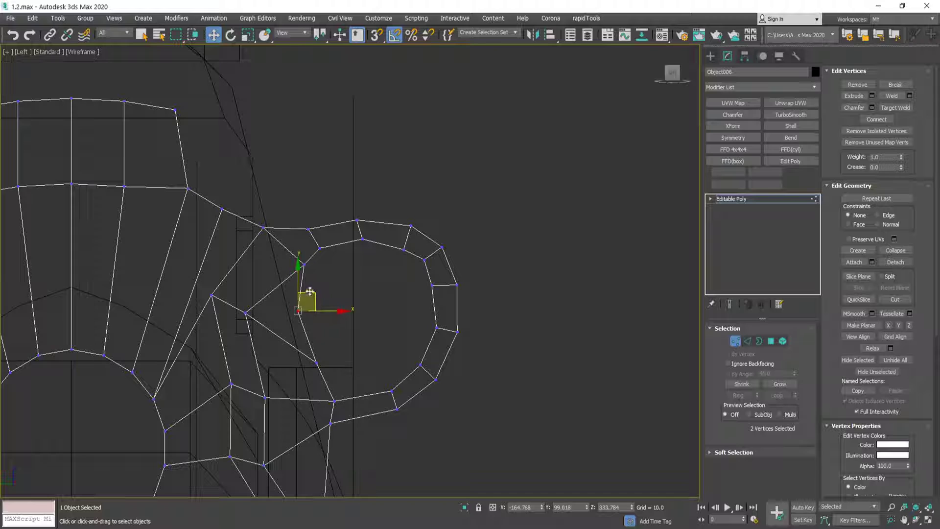
mouse_move(310, 292)
left_mouse_down()
mouse_move(316, 283)
mouse_move(307, 283)
left_mouse_up()
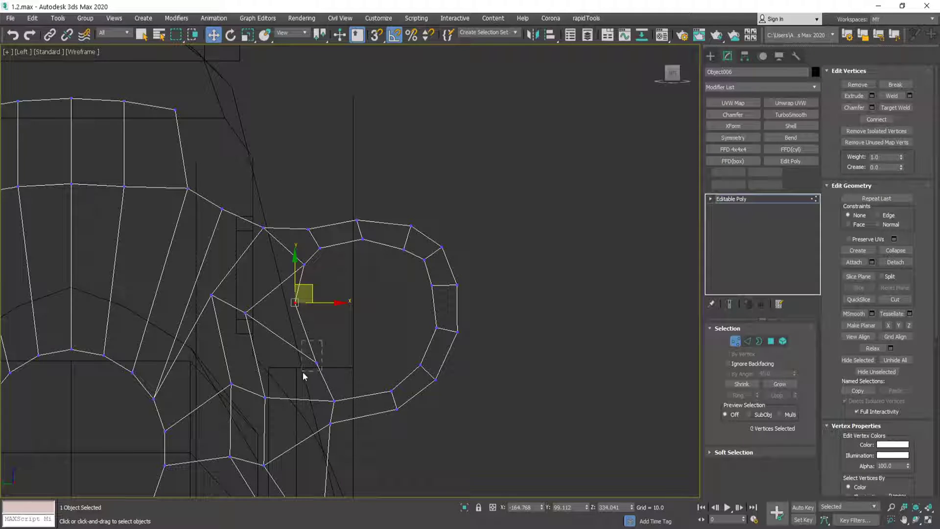
left_click_drag(303, 373, 303, 335)
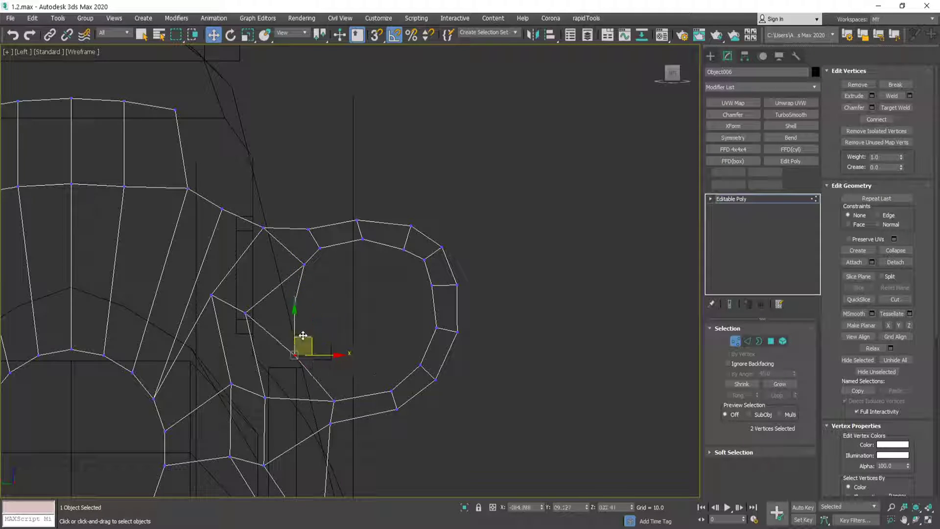
- Cut an edge from the nearby interior vertex to the lower inner edge of the side loop, and select the new vertex
middle_click_drag(351, 374, 343, 347)
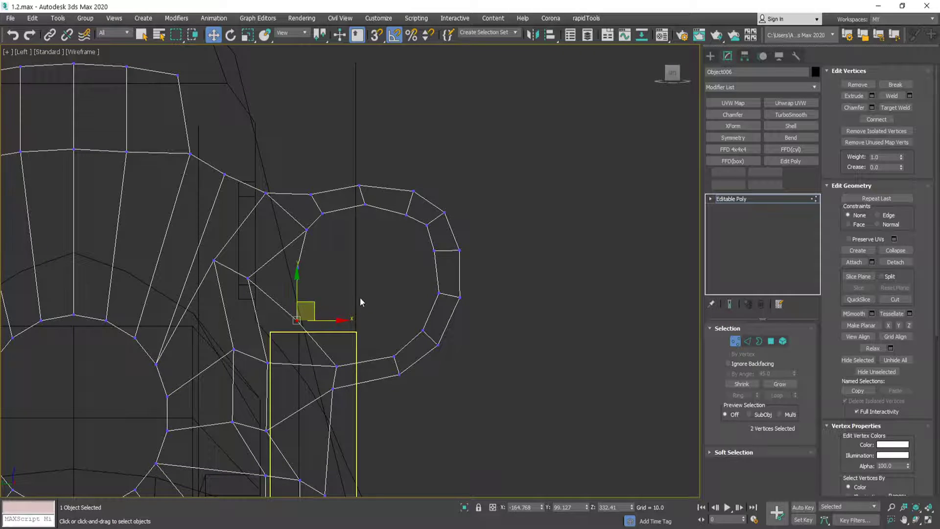
key("alt+c")
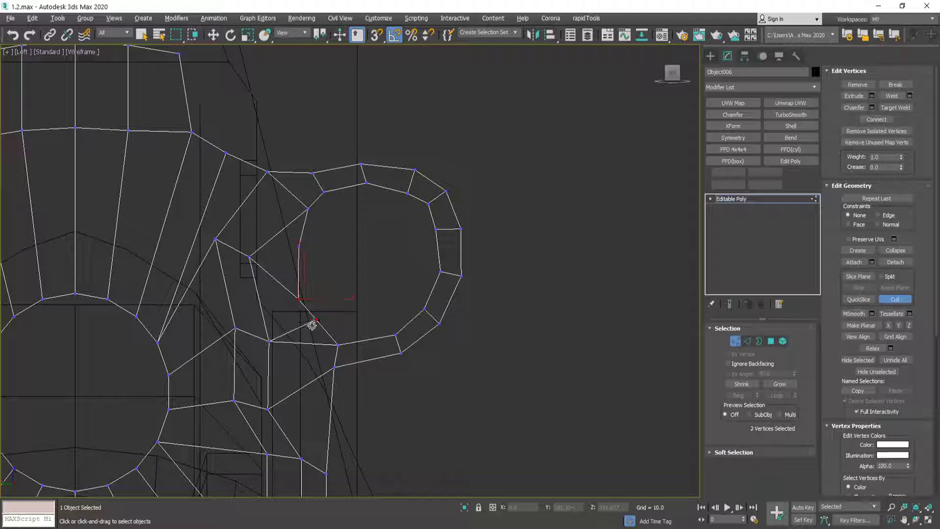
key("w")
left_click(316, 319)
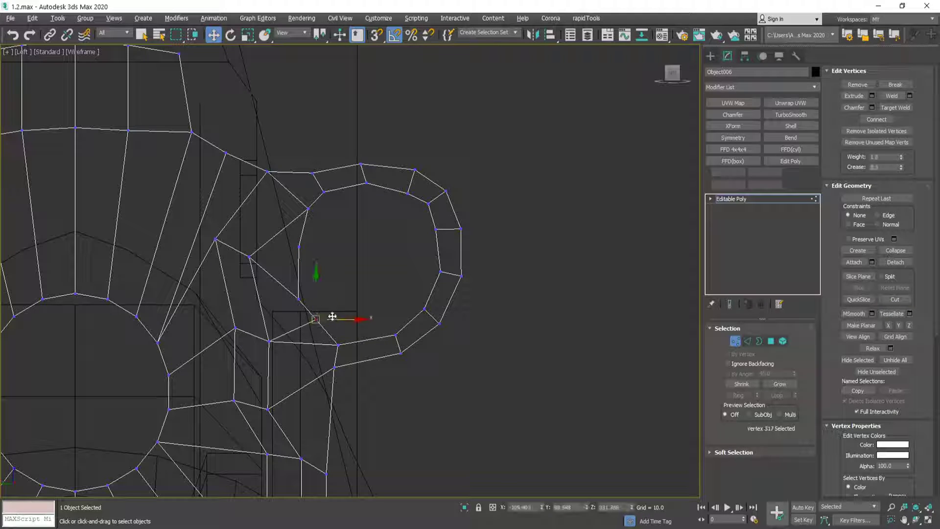
scroll(330, 316, "up", 3)
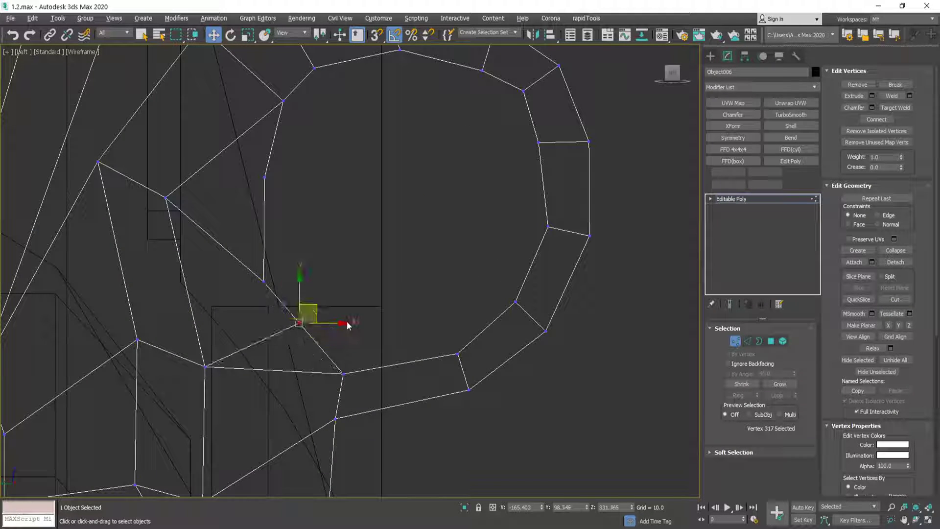
- Continue the cut from the new vertex across the loop's inner thickness and onto the matching vertex of the plate's rear face
middle_click_drag(351, 323, 328, 336, "alt")
scroll(316, 324, "up", 5)
key("alt+c")
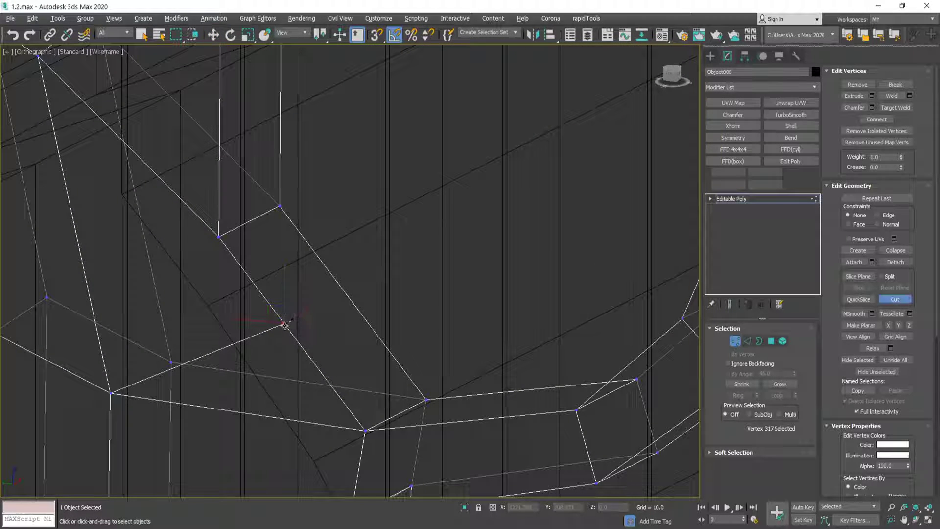
left_click(285, 323)
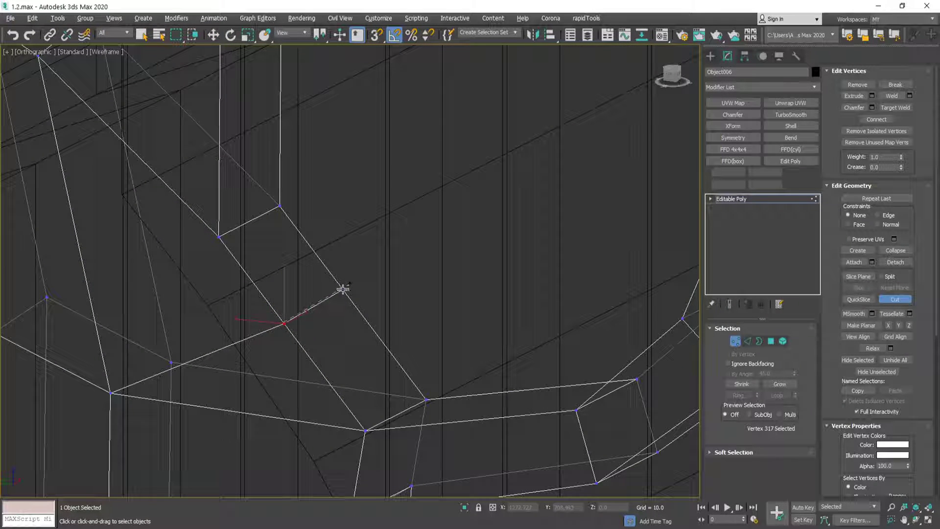
left_click(343, 289)
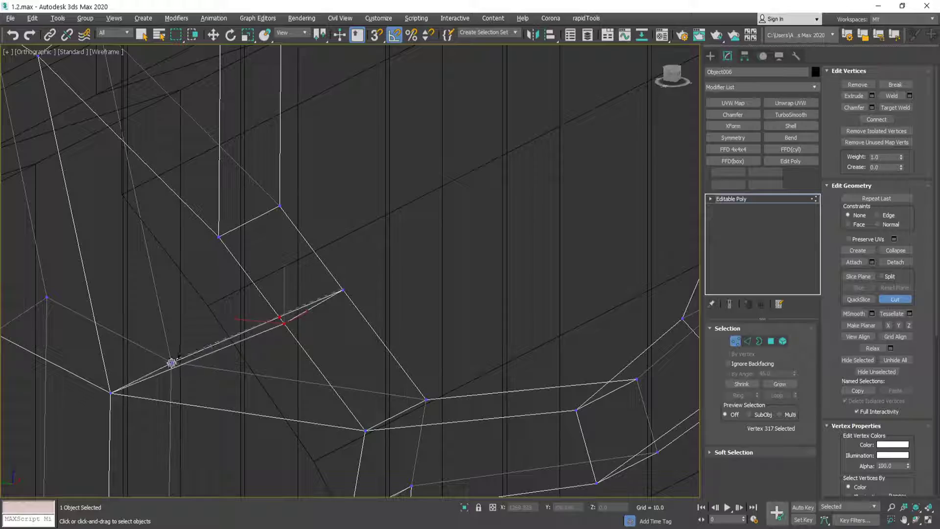
middle_click_drag(372, 285, 255, 277, "alt")
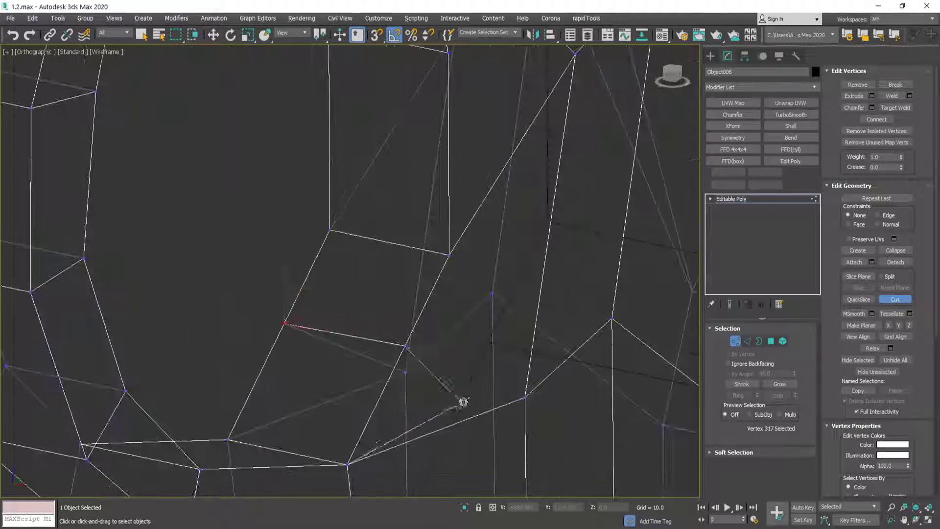
middle_click_drag(338, 331, 442, 311, "alt")
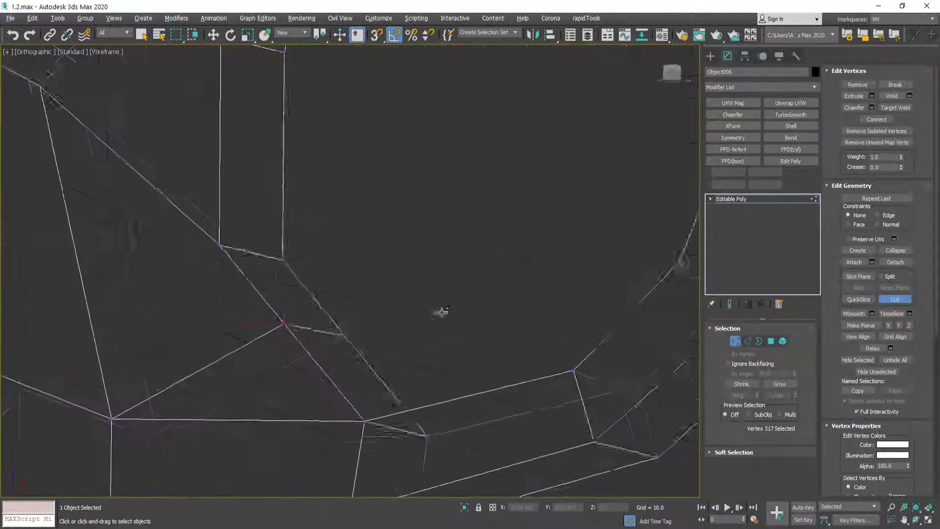
right_click(443, 312)
- Enable vertex snapping and move the rear cut vertex into line with the front one in the Left view
left_click(672, 73)
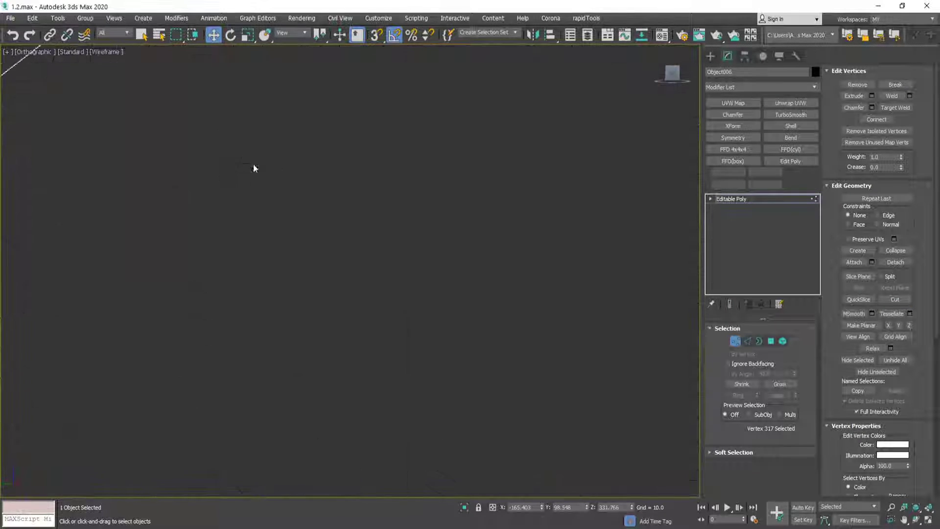
middle_click_drag(59, 127, 268, 228)
left_click(268, 227)
scroll(240, 232, "up", 3)
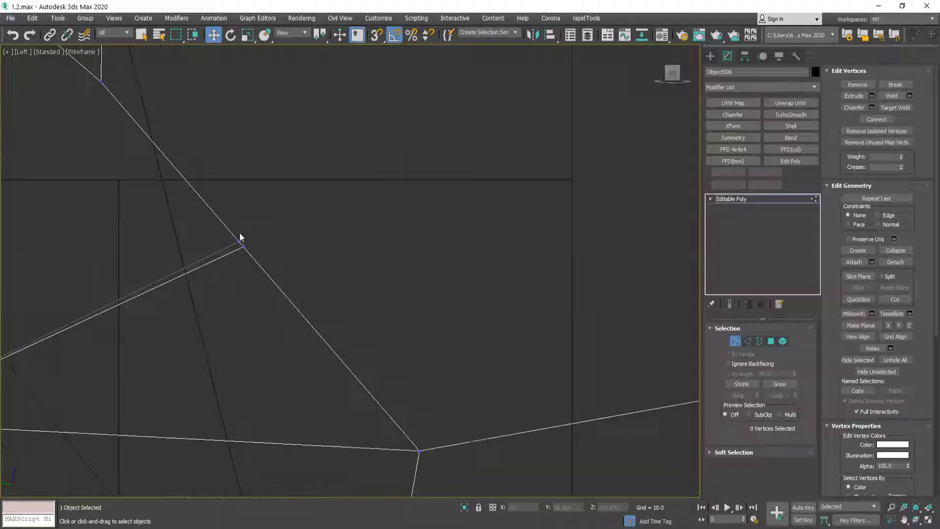
scroll(240, 235, "up", 2)
left_click(239, 245)
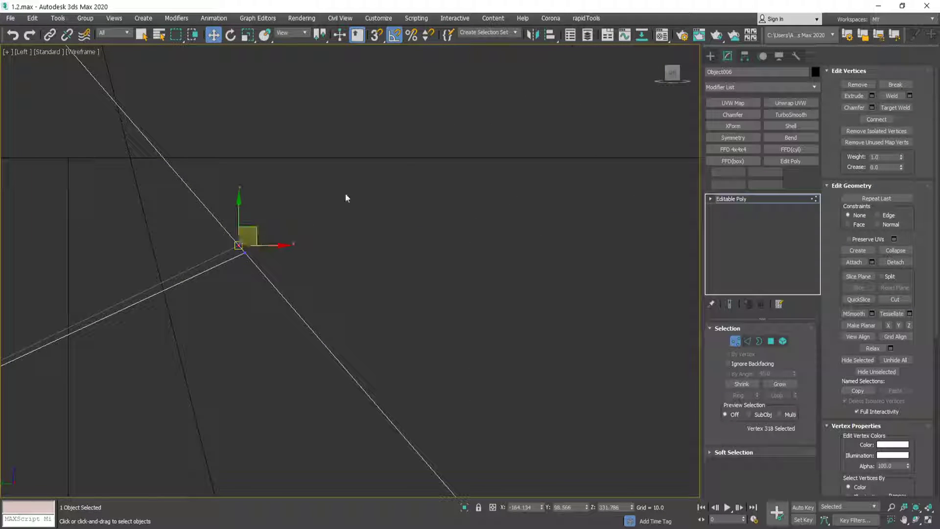
left_click(375, 37)
left_click(254, 236)
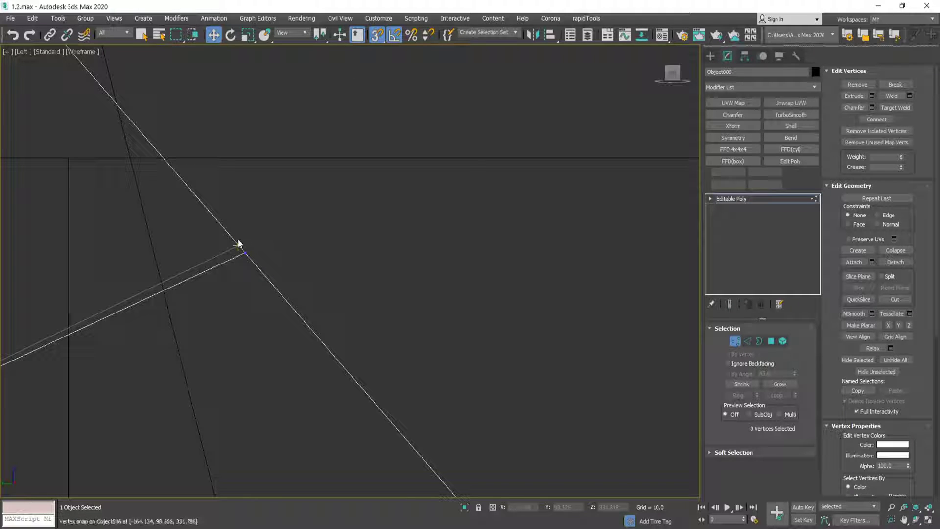
left_click(239, 244)
left_click_drag(252, 236, 245, 244)
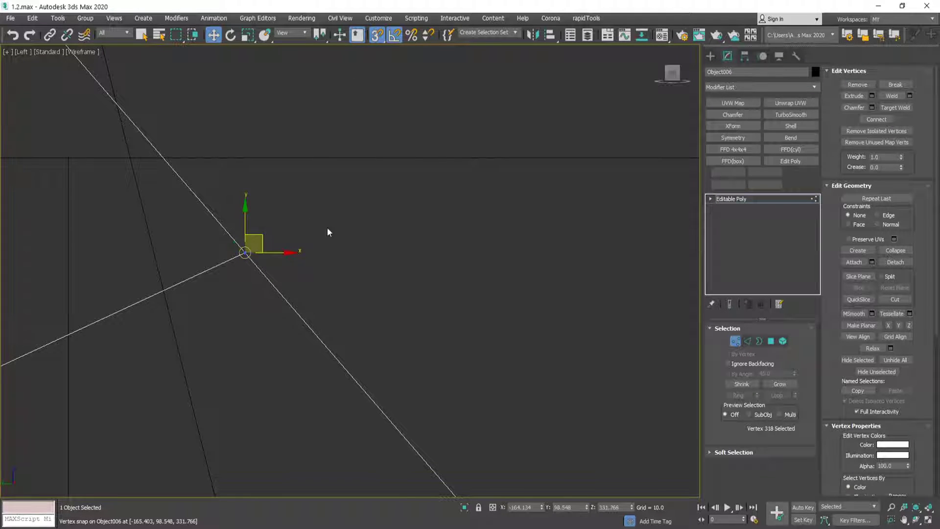
- Disable snapping, select the aligned front and rear cut vertices, and move them away from the opening to round its lower inner edge
mouse_move(328, 230)
middle_mouse_down("alt")
mouse_move(365, 245)
mouse_move(354, 246)
mouse_move(373, 232)
middle_mouse_up("alt")
key("F3")
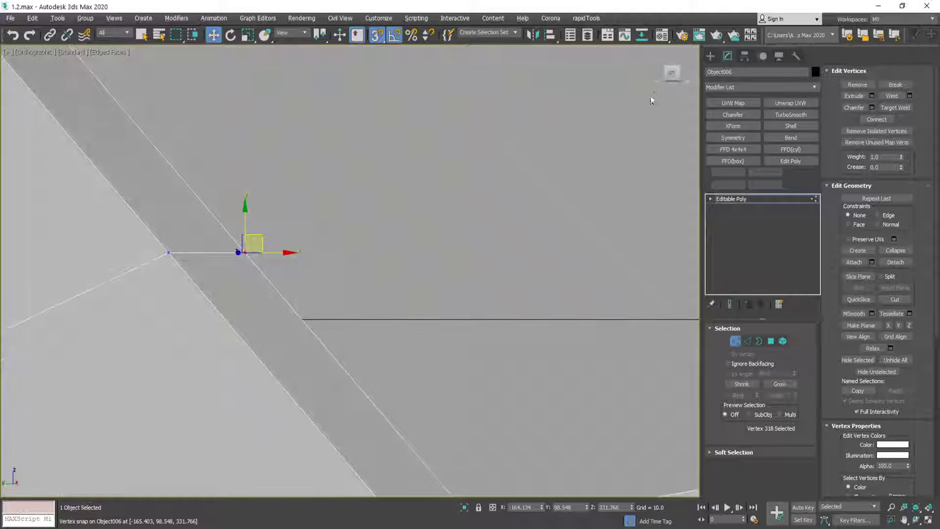
left_click(671, 74)
key("l")
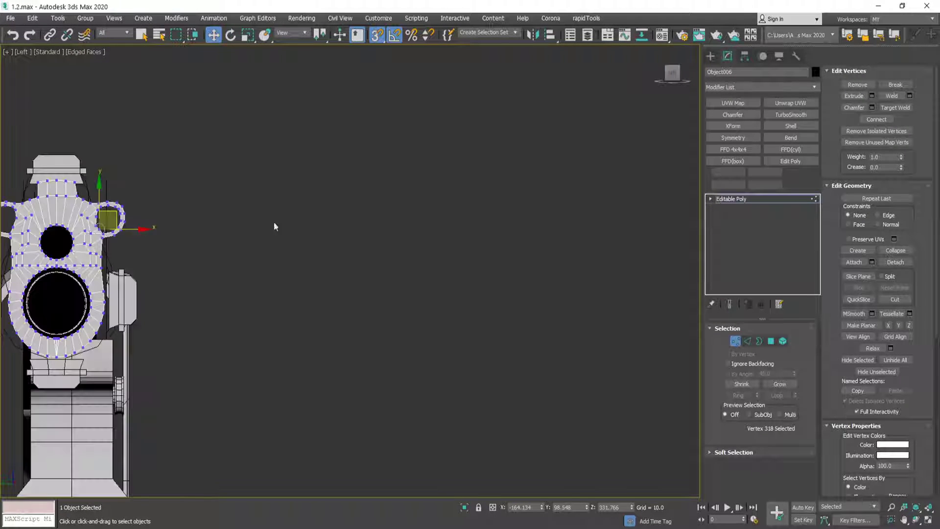
scroll(226, 168, "up", 10)
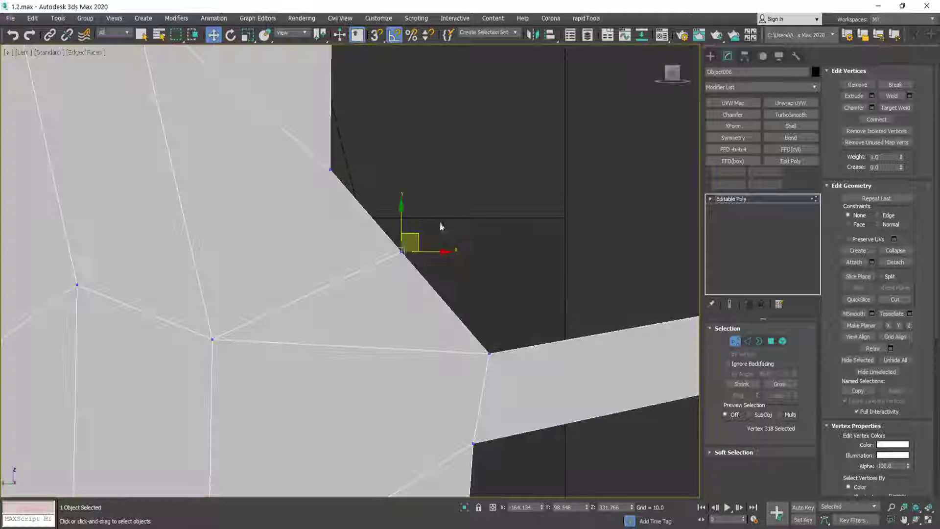
left_click_drag(442, 207, 385, 263)
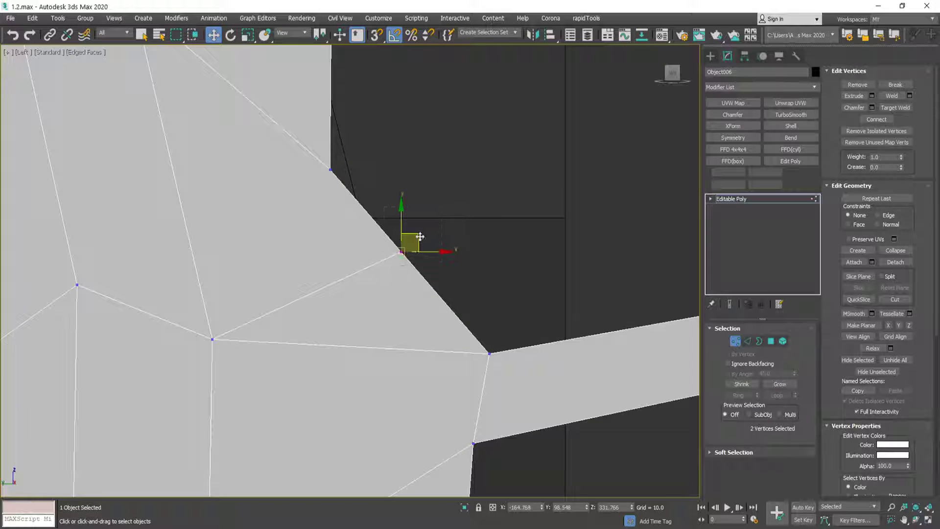
scroll(384, 261, "down", 5)
scroll(377, 221, "up", 3)
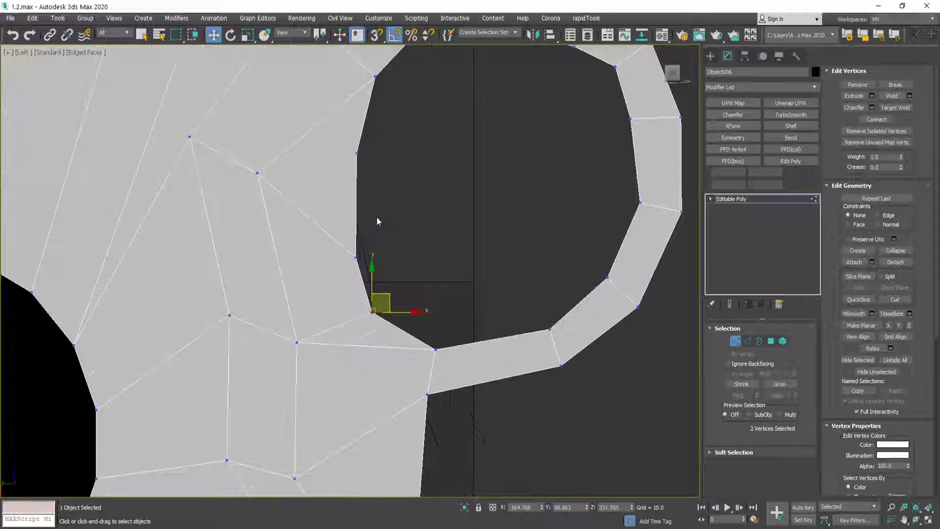
- Reposition the vertices along the side loop opening's inner edge to round it
left_click_drag(378, 221, 345, 269)
left_click_drag(368, 240, 348, 118)
scroll(421, 245, "down", 4)
scroll(490, 265, "up", 2)
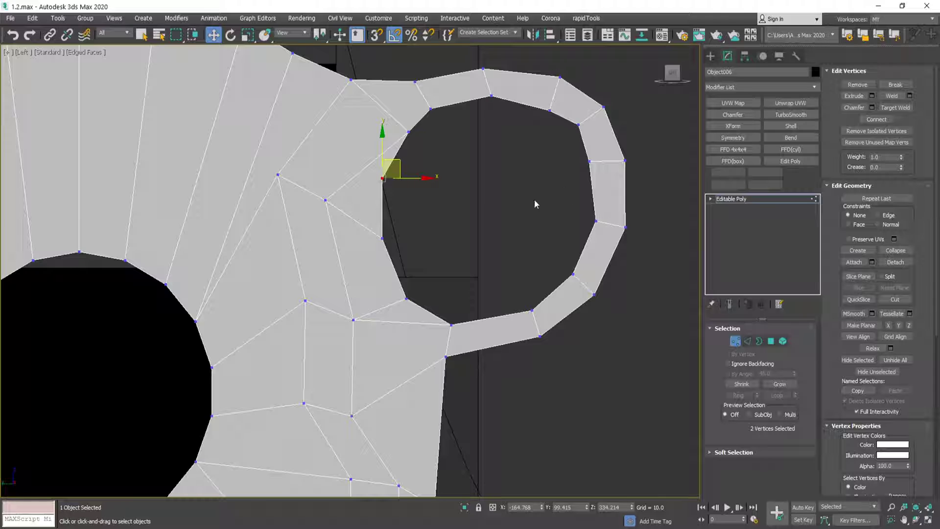
- Select the full ring of inner wall polygons around the side loop opening and return to the Left view
key("4")
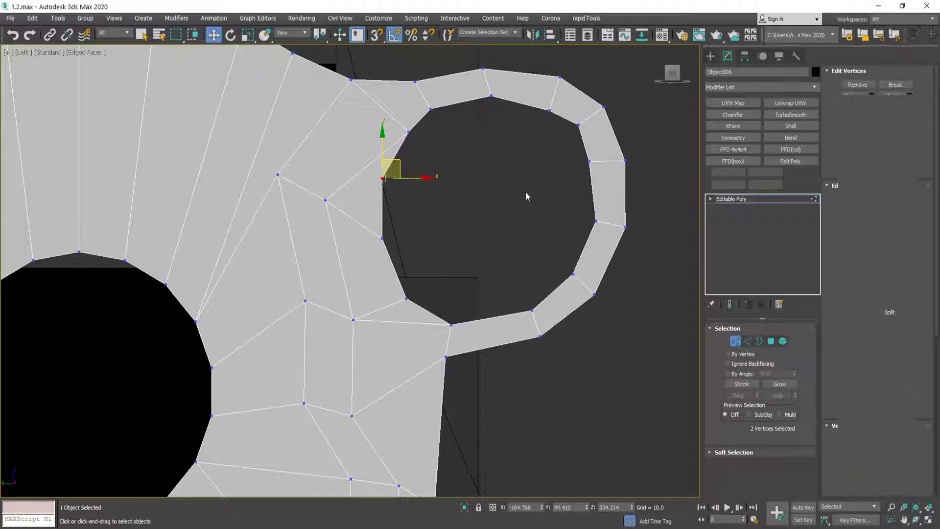
middle_click_drag(498, 196, 371, 197, "alt")
left_click(369, 198)
left_click(372, 163, "shift")
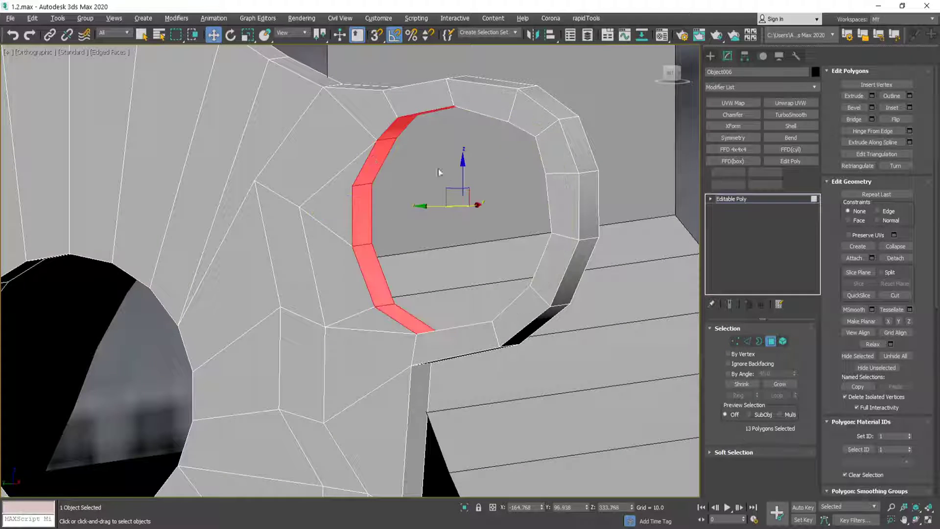
left_click(673, 73)
left_click(677, 72)
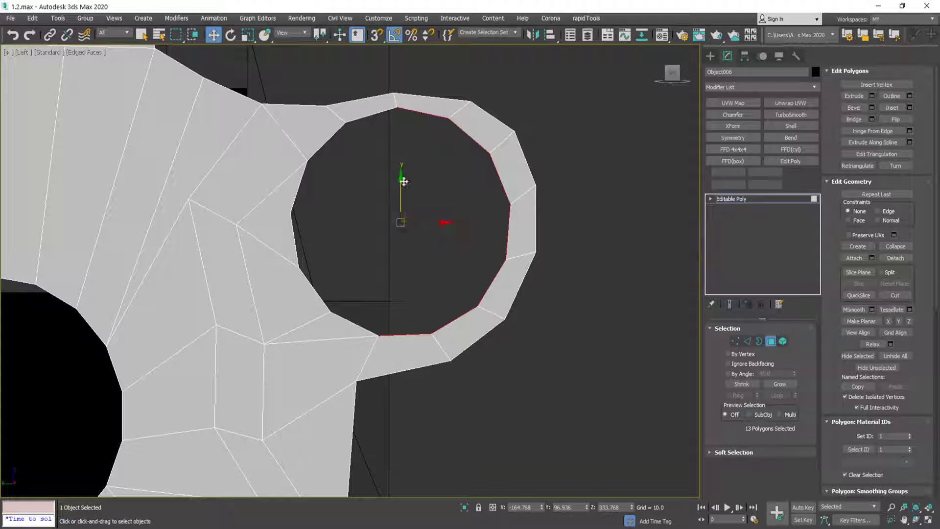
- Move the inner wall ring slightly down and scale it down uniformly to shrink the side loop opening
left_click_drag(401, 179, 401, 184)
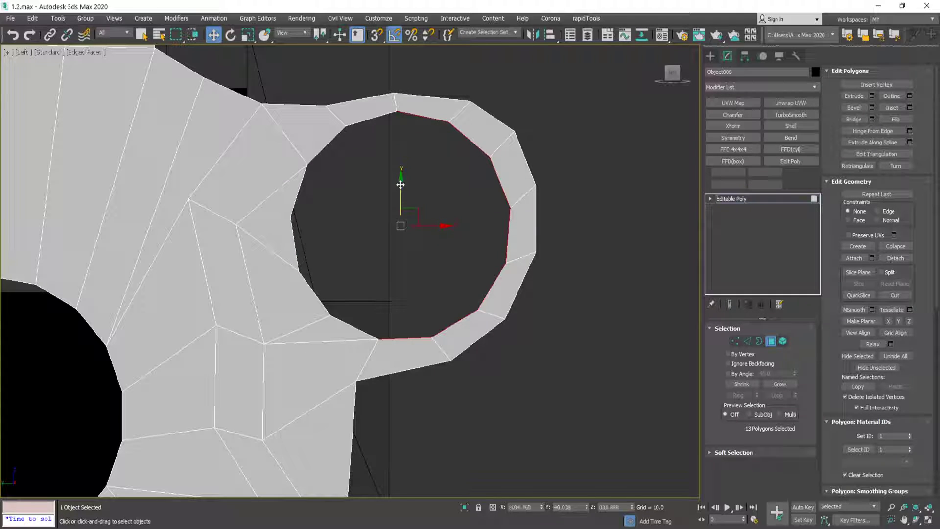
key("r")
mouse_move(413, 216)
left_mouse_down()
mouse_move(411, 237)
mouse_move(412, 214)
left_mouse_up()
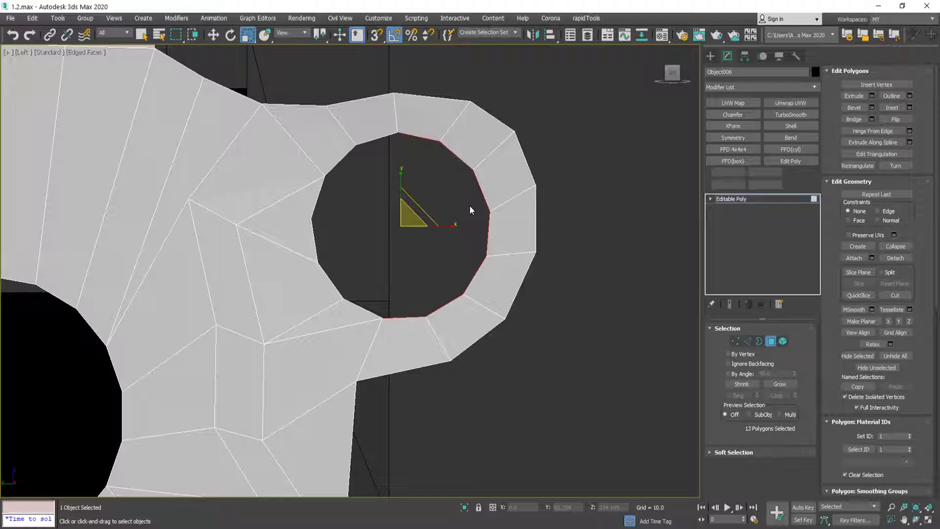
- Mirror the plate across the X axis with a Symmetry modifier, adjust its weld threshold, and return to the Editable Poly level
scroll(470, 206, "down", 6)
scroll(470, 206, "up", 3)
key("4")
key("F4")
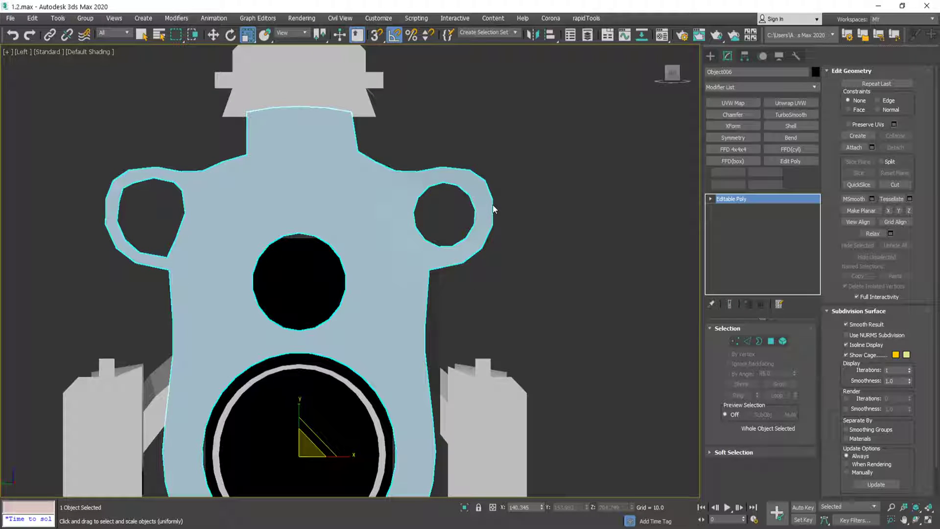
left_click(733, 137)
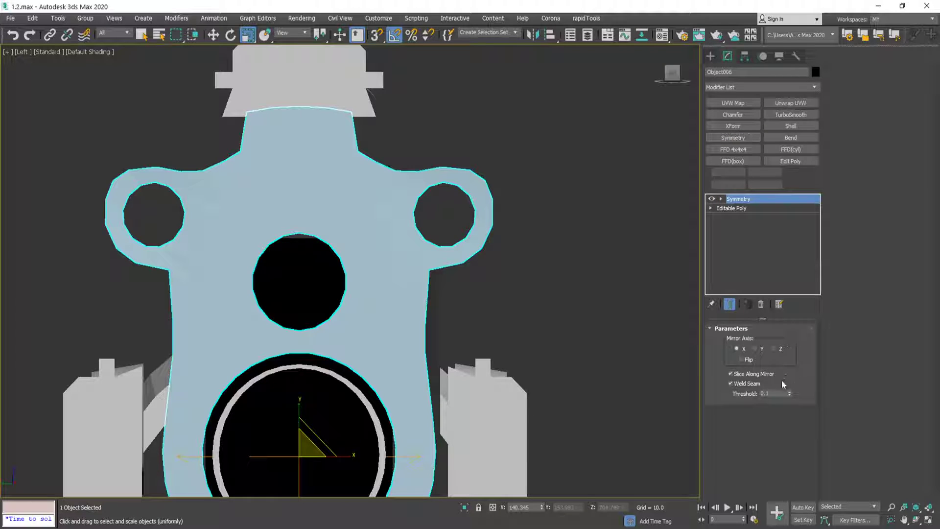
left_click_drag(789, 393, 788, 391)
left_click(759, 207)
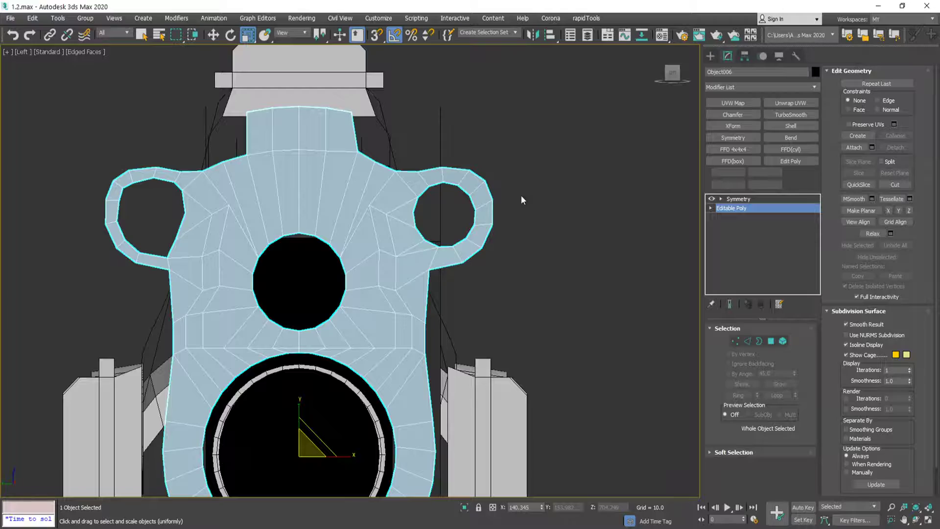
- Examine the front plate's holes and side loops in the angled rifle reference photo and compare them with the model
key("F4")
key("F4")
key("F4")
scroll(445, 227, "down", 4)
mouse_move(540, 260)
middle_mouse_down("alt")
mouse_move(465, 264)
mouse_move(535, 271)
middle_mouse_up("alt")
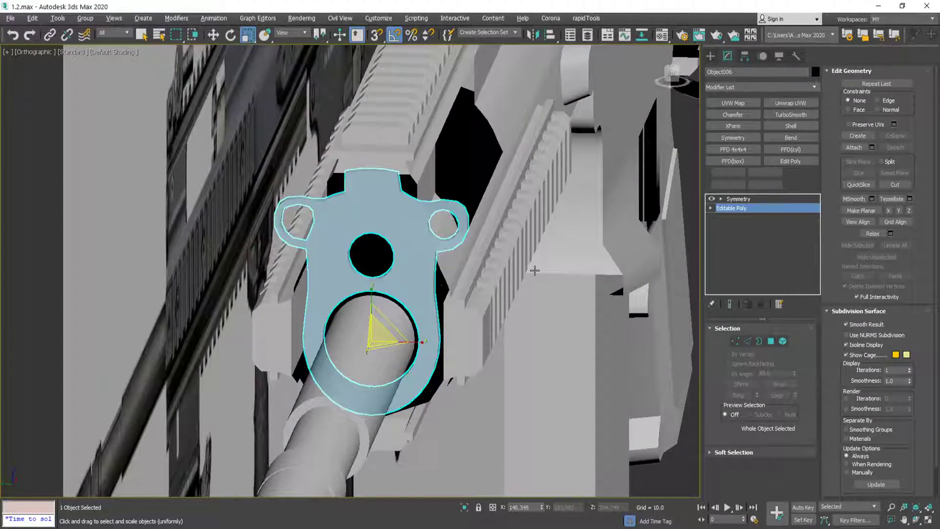
scroll(535, 270, "down", 6)
middle_click_drag(582, 166, 349, 333)
scroll(349, 333, "down", 6)
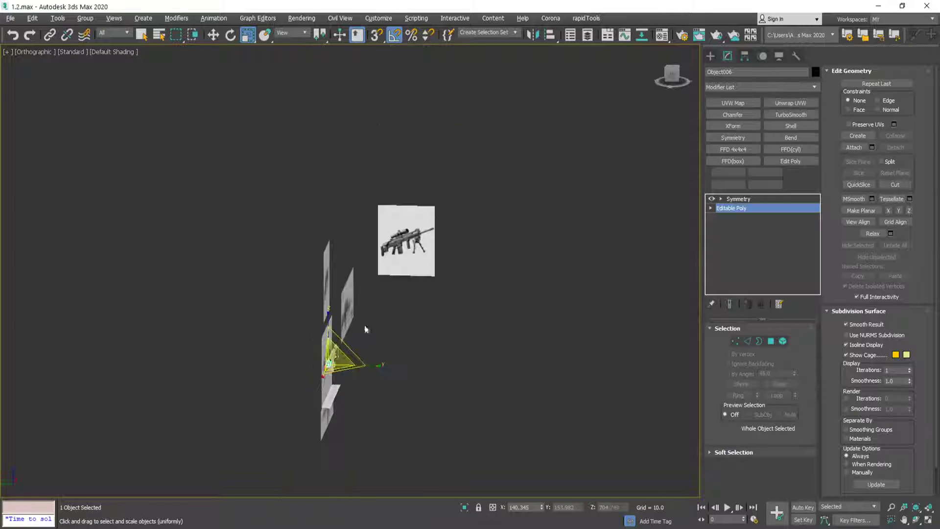
scroll(396, 233, "up", 10)
scroll(415, 238, "up", 4)
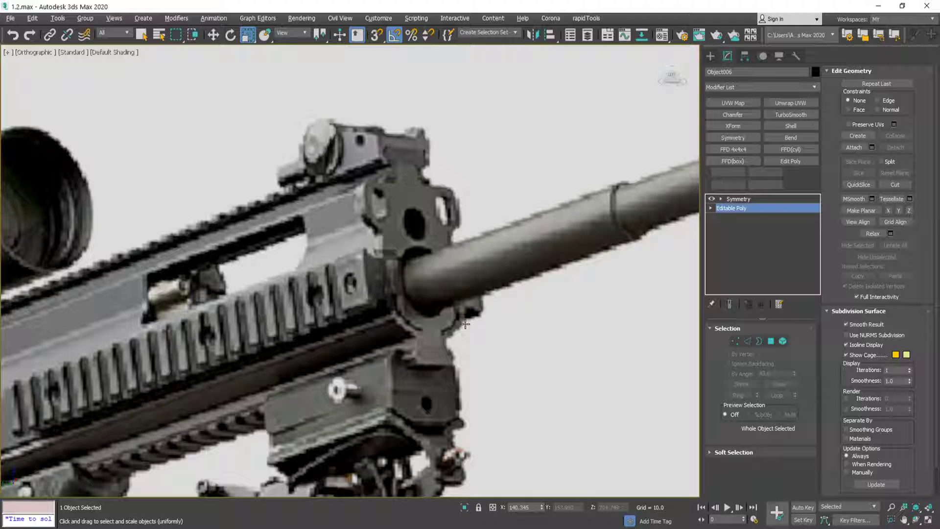
scroll(465, 324, "down", 8)
scroll(337, 439, "down", 6)
middle_click_drag(336, 441, 376, 296)
scroll(329, 408, "up", 6)
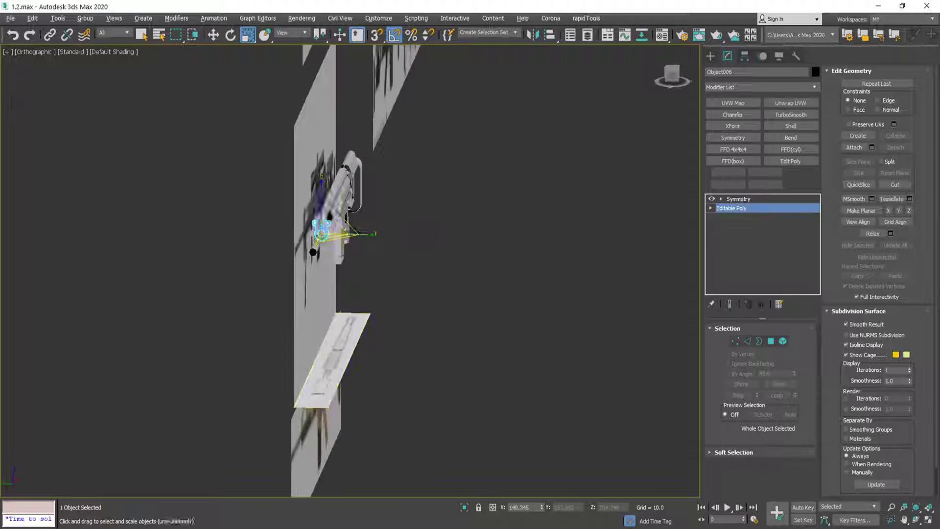
scroll(318, 240, "up", 12)
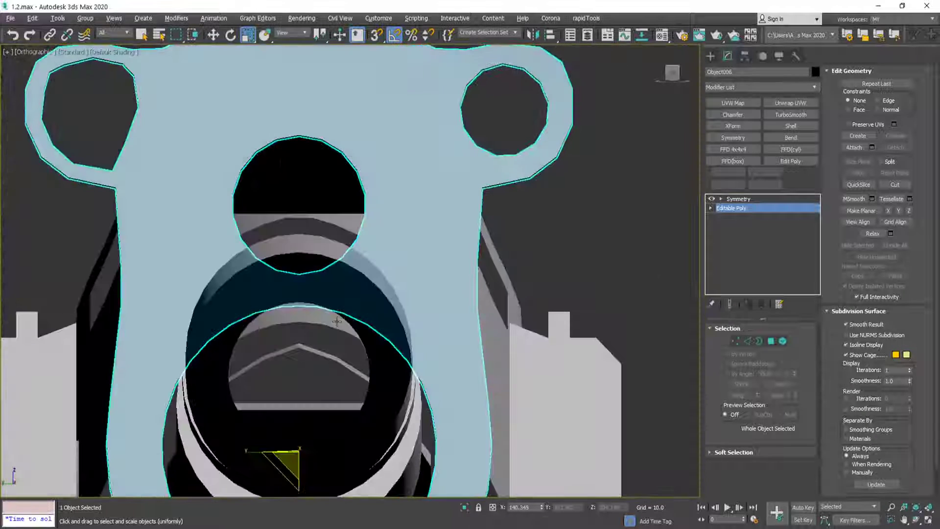
- In the Left wireframe view, select the front plate's upper round hole vertices from its top centre down its left side
left_click(673, 74)
scroll(365, 221, "up", 5)
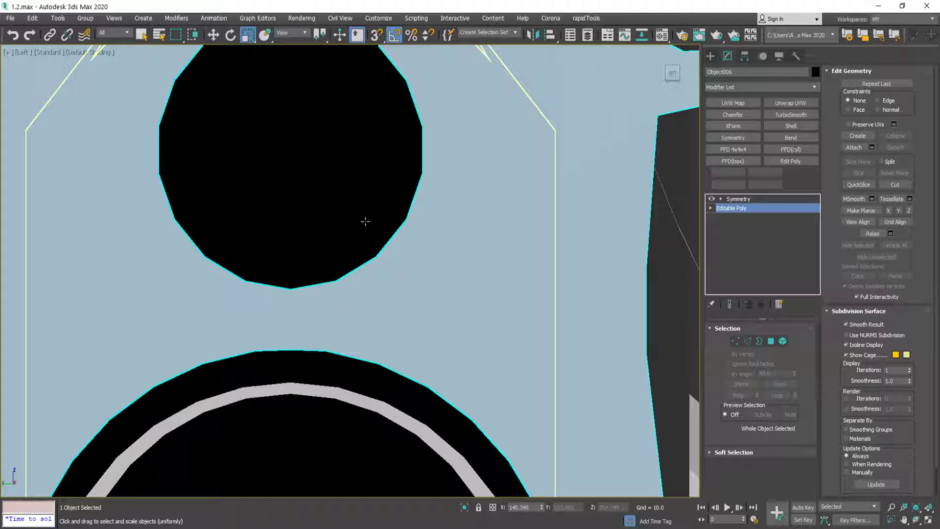
middle_click_drag(339, 173, 401, 265)
key("1")
key("F3")
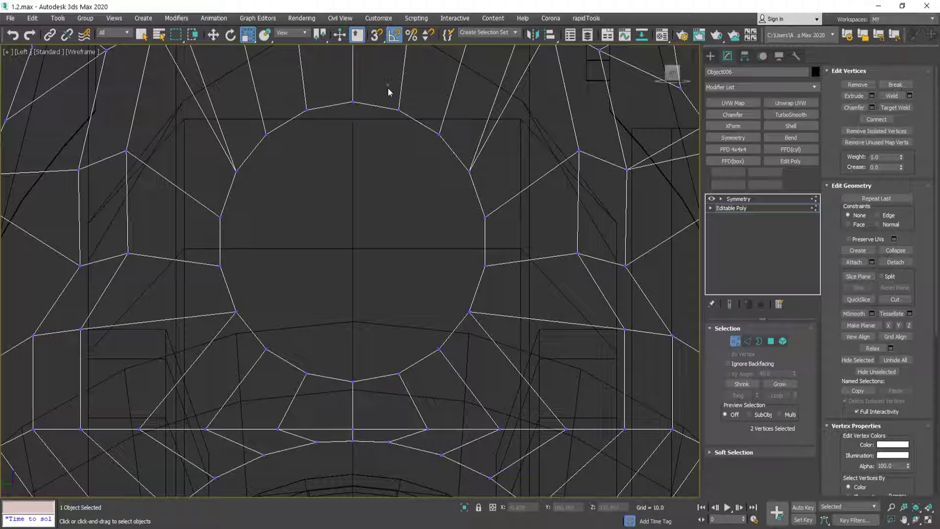
left_click_drag(387, 88, 215, 260)
left_click_drag(292, 237, 219, 312, "ctrl")
left_click_drag(286, 276, 237, 359, "ctrl")
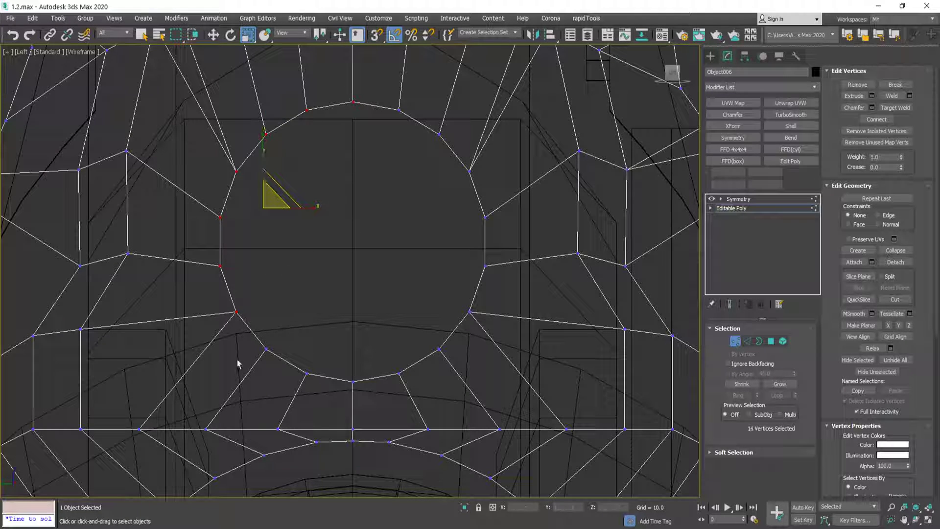
- Add the remaining lower and right-hand rim vertices of the upper round hole to the selection
left_click(306, 374, "ctrl")
left_click_drag(392, 365, 405, 387, "ctrl")
left_click_drag(432, 338, 450, 359, "ctrl")
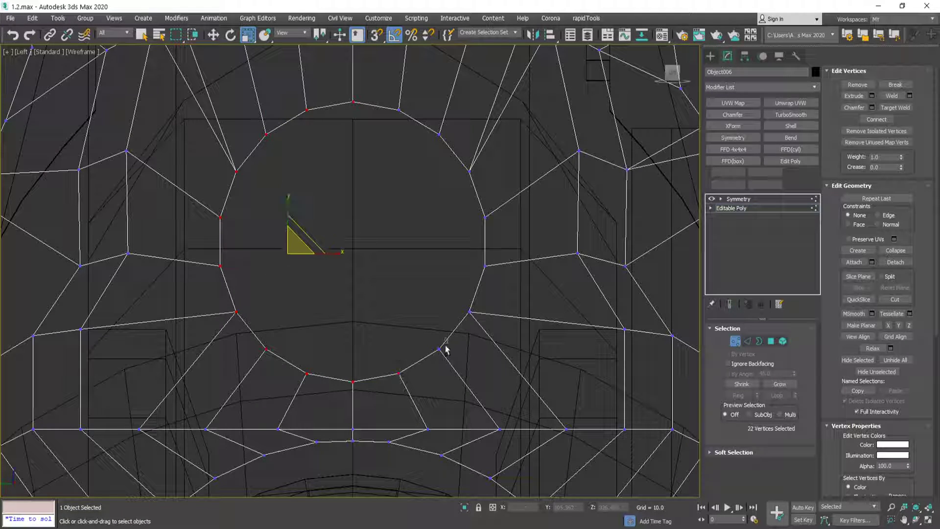
left_click_drag(468, 317, 495, 258, "ctrl")
left_click(485, 217, "ctrl")
left_click(469, 171, "ctrl")
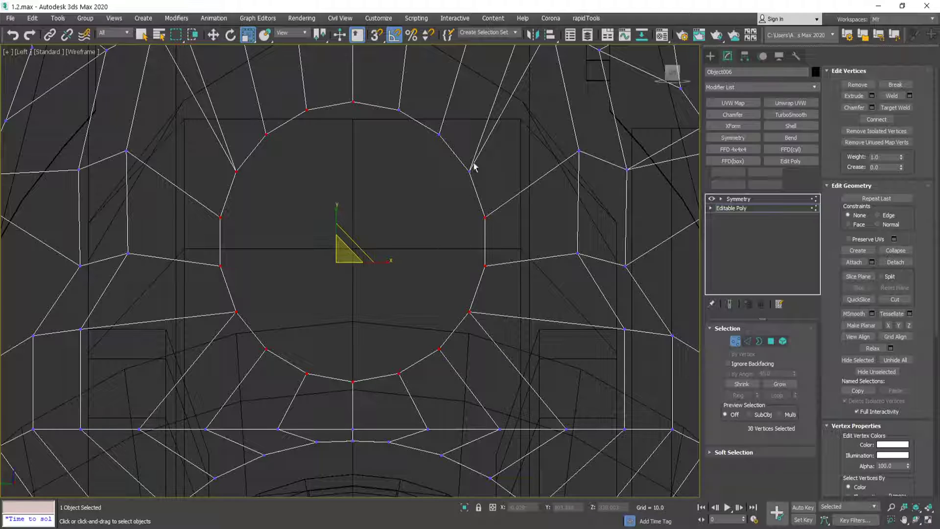
left_click(439, 134, "ctrl")
left_click(399, 109, "ctrl")
left_click(399, 109, "ctrl")
- Scale the upper round hole's rim vertices uniformly to 120% and leave vertex editing
key("e")
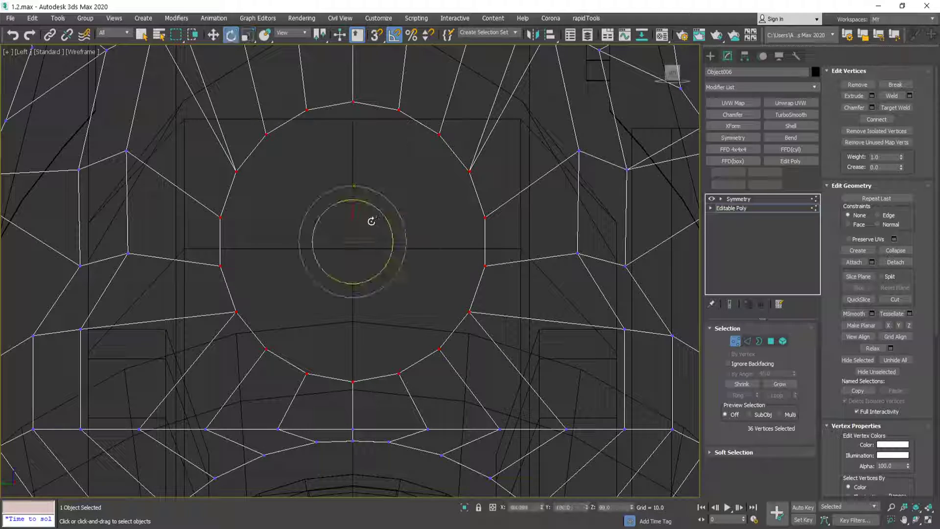
key("r")
left_click_drag(361, 229, 359, 218)
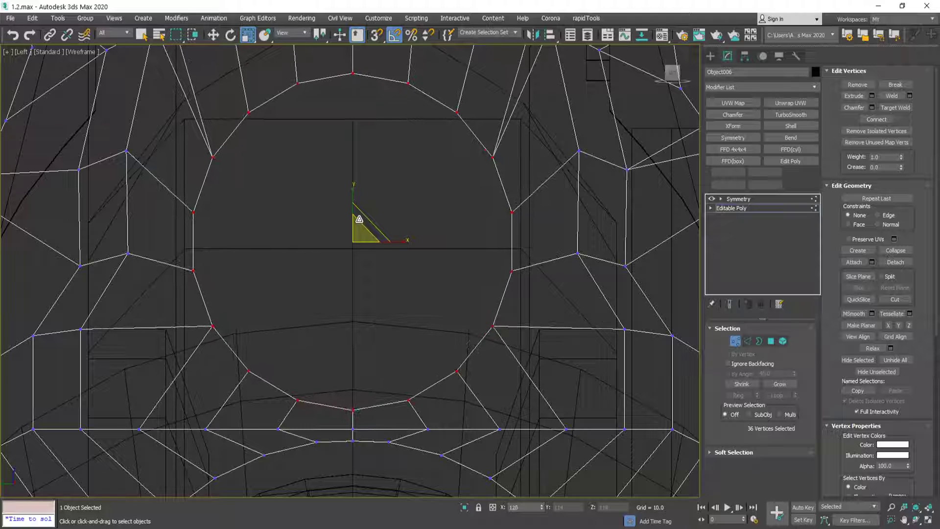
scroll(367, 218, "down", 5)
key("F3")
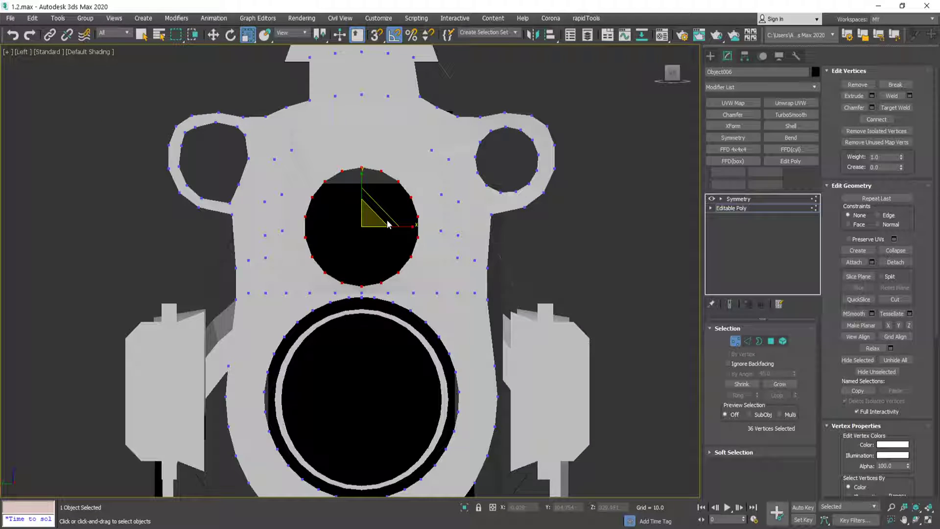
key("1")
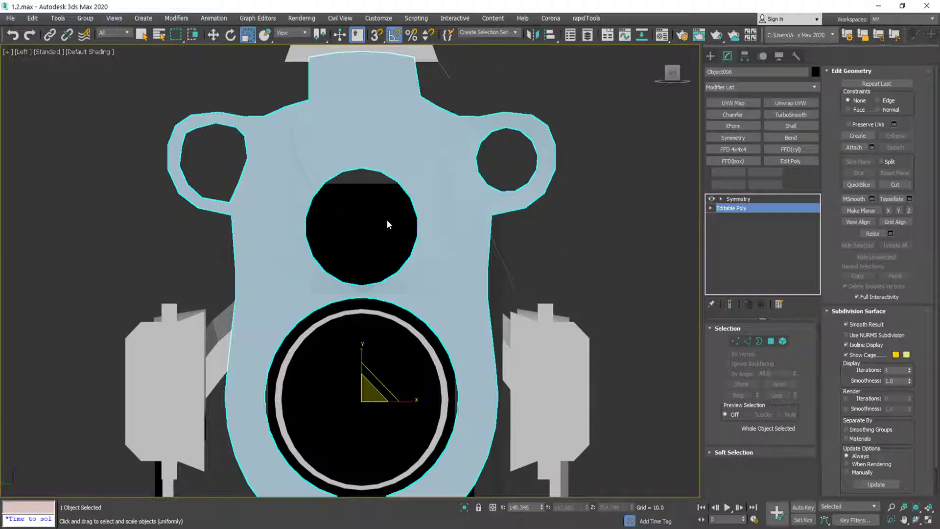
- Select the lower rail object and the long bend edge loops on both sides of its angled shell
middle_click_drag(548, 246, 560, 97)
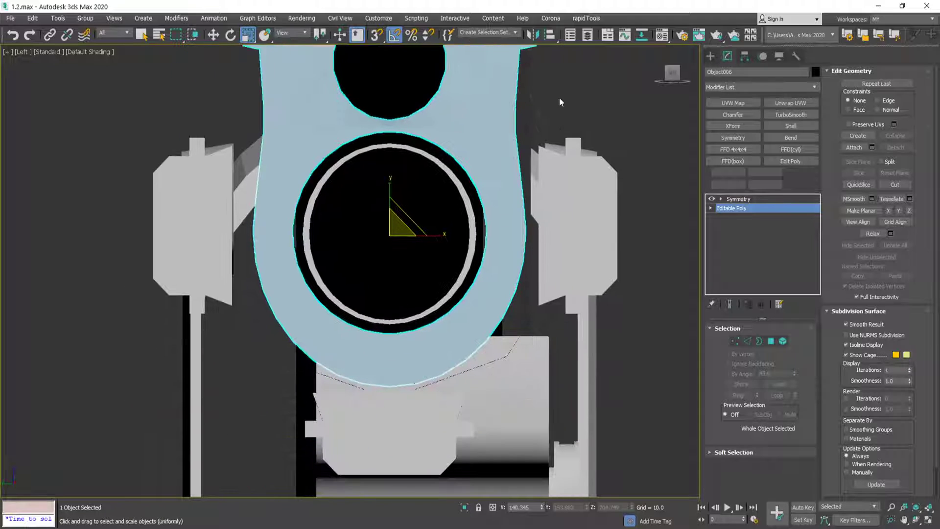
left_click(506, 358)
mouse_move(506, 357)
middle_mouse_down("alt")
mouse_move(535, 370)
mouse_move(506, 334)
mouse_move(519, 342)
middle_mouse_up("alt")
key("F3")
key("F3")
scroll(534, 355, "down", 4)
scroll(298, 233, "up", 6)
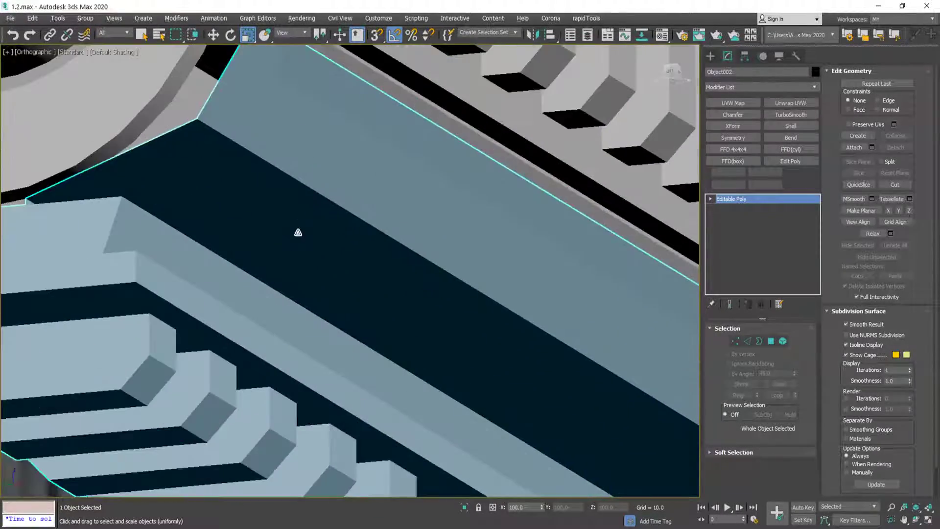
key("2")
double_click(242, 144)
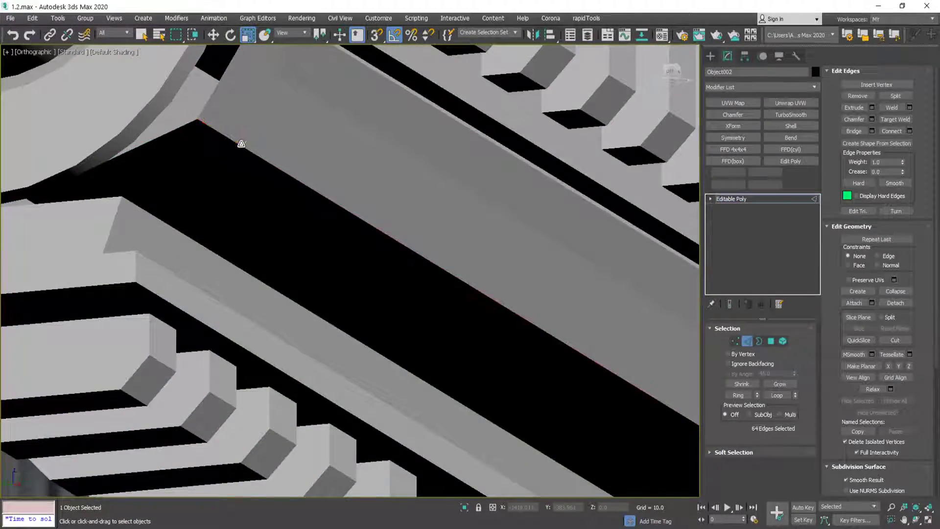
key("F4")
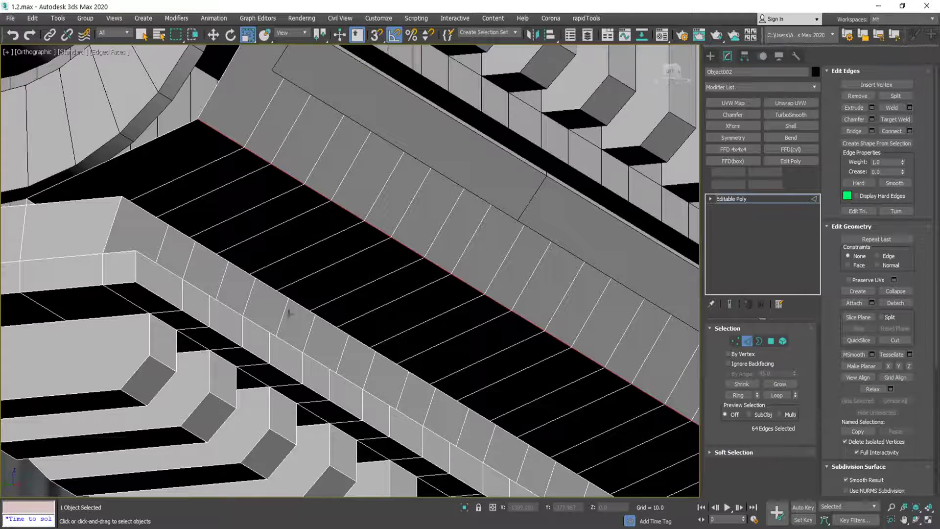
scroll(274, 294, "down", 4)
scroll(196, 268, "up", 4)
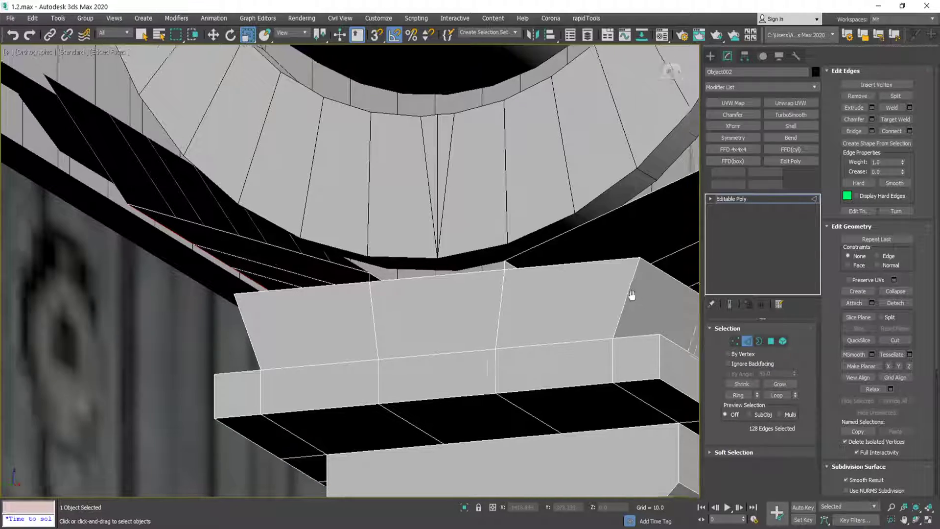
key("F3")
key("F3")
scroll(495, 291, "down", 4)
middle_click_drag(494, 291, 395, 294, "alt")
key("ctrl+shift+c")
key("ctrl+z")
left_click_drag(356, 294, 356, 251)
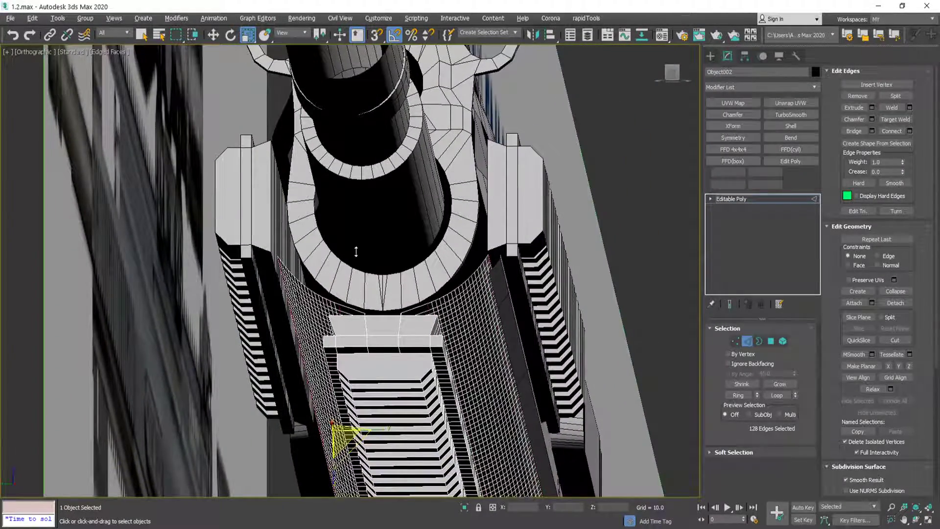
- In the Left view, undo the last change and select the outer end vertices on the right side of the lower shell
middle_click_drag(357, 256, 707, 87, "alt")
left_click(681, 78)
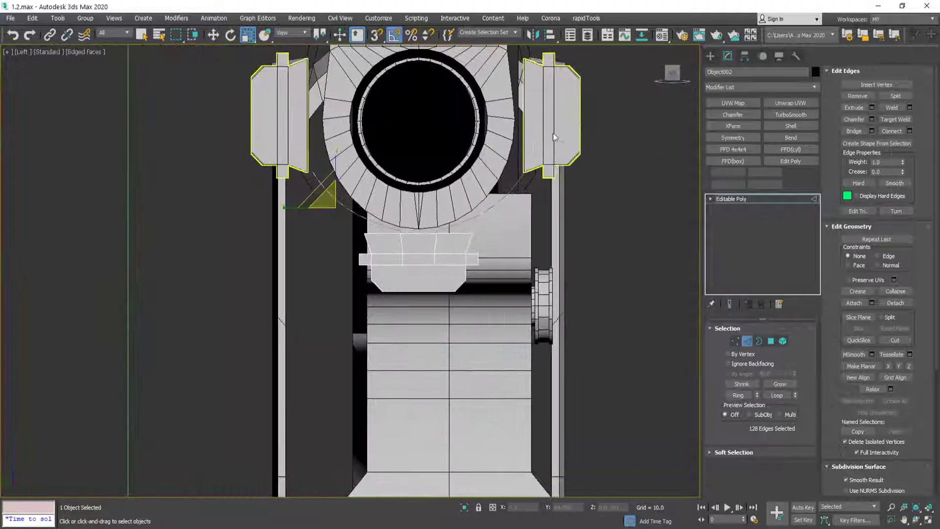
scroll(505, 118, "up", 3)
key("ctrl+z")
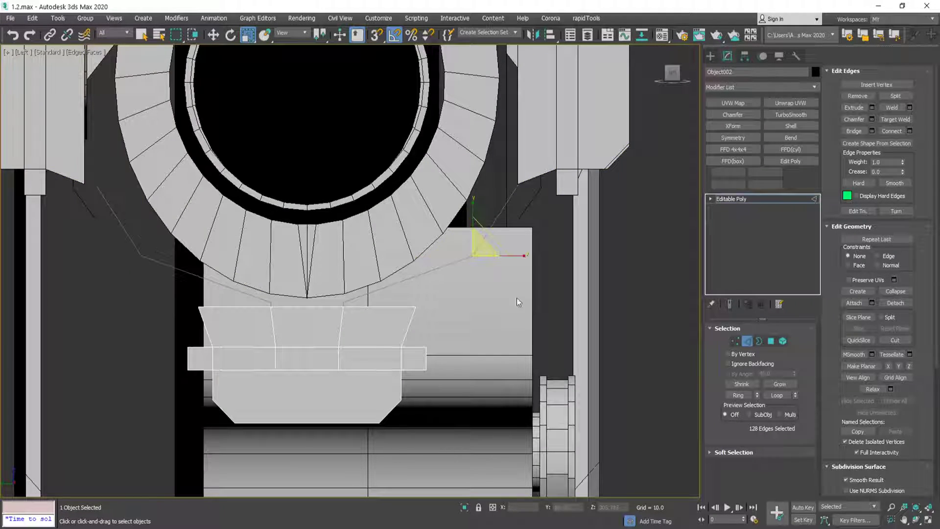
key("1")
key("F3")
left_click_drag(538, 174, 513, 198)
key("F3")
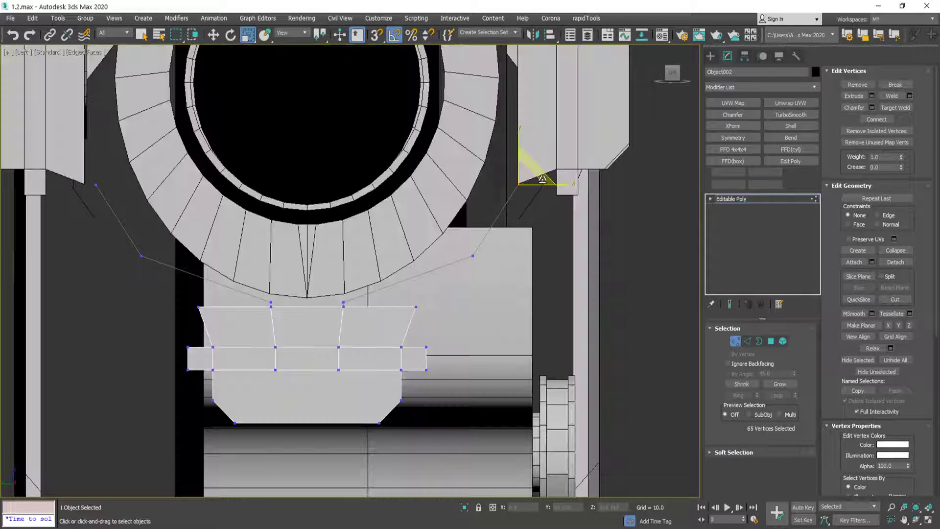
- Add the left outer end vertices of the lower shell and scale both sides inward along the X axis
key("w")
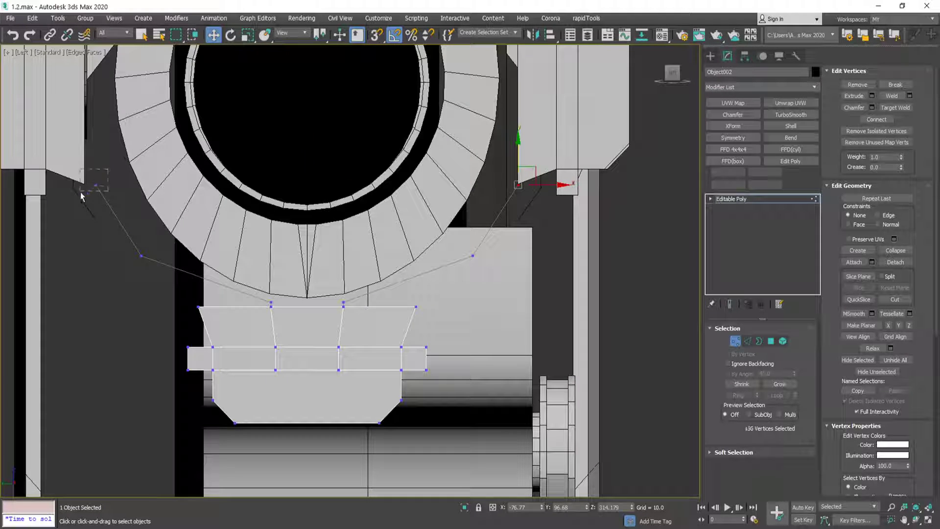
left_click_drag(81, 192, 80, 192, "ctrl")
key("e")
key("r")
left_click_drag(352, 184, 345, 184)
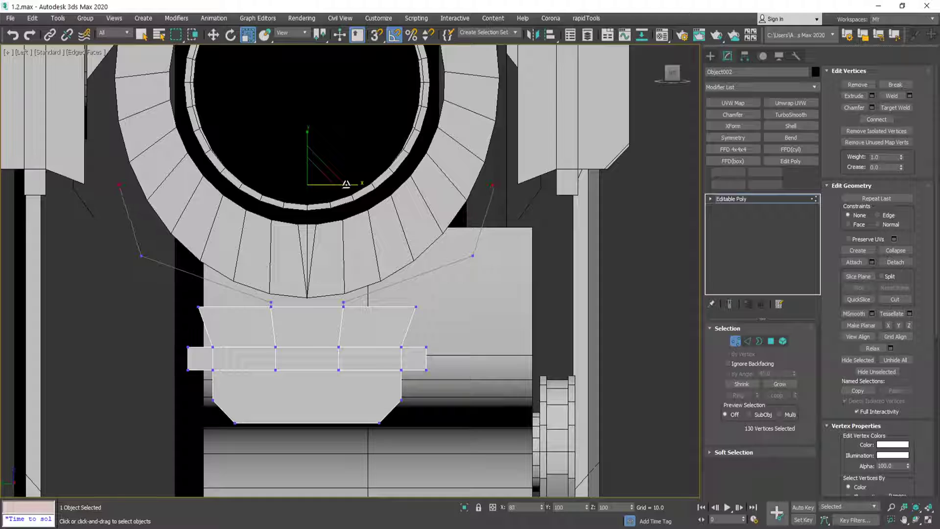
- Move the outer end vertices on both sides of the lower shell upward along the Y axis
key("2")
key("w")
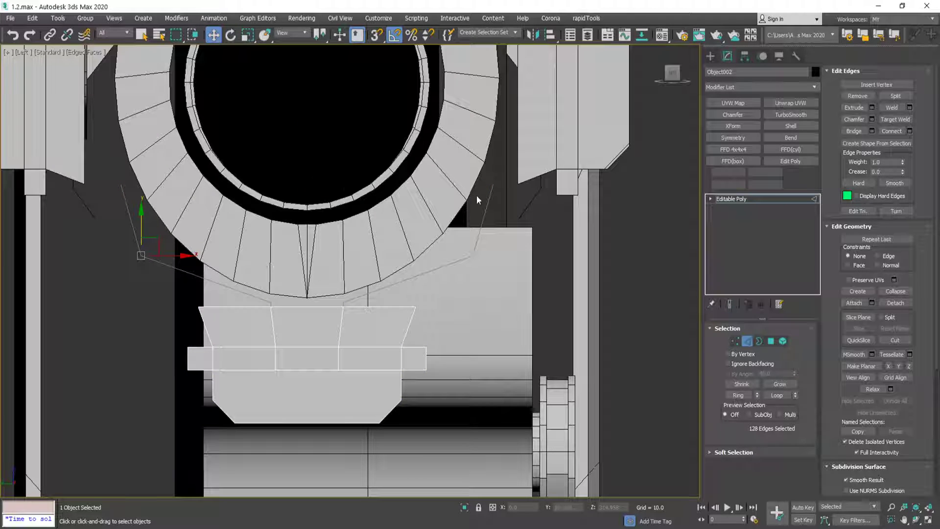
key("1")
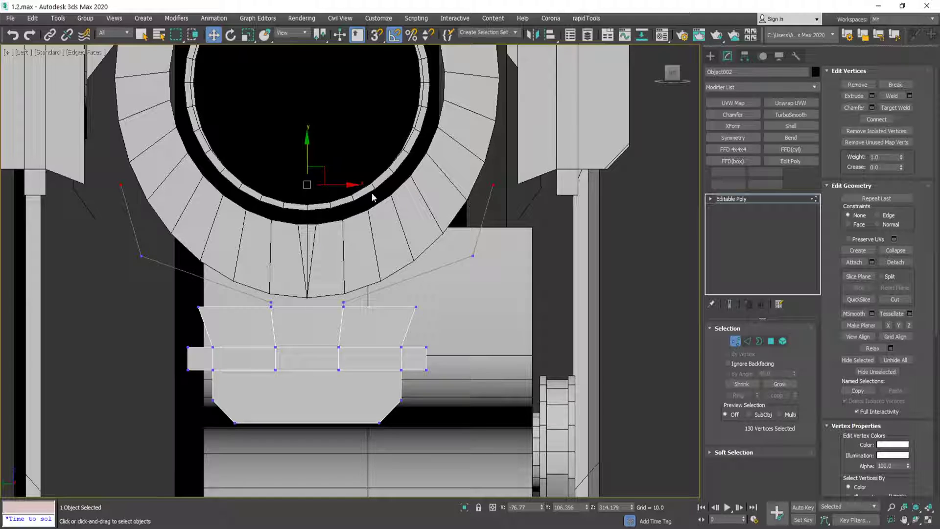
left_click_drag(308, 147, 314, 101)
- Select the bend vertices on both sides of the lower shell and scale them inward along the X axis
left_click_drag(406, 258, 141, 271)
key("r")
left_click_drag(339, 253, 334, 253)
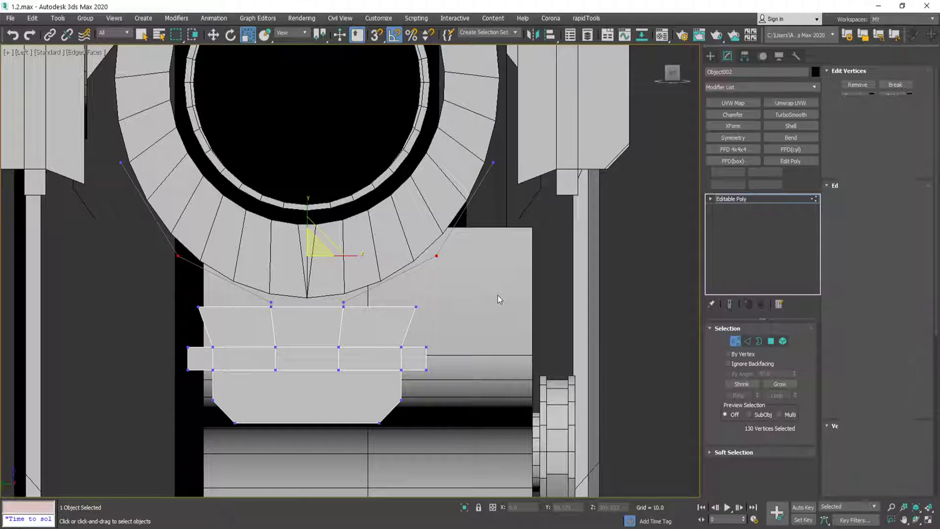
key("2")
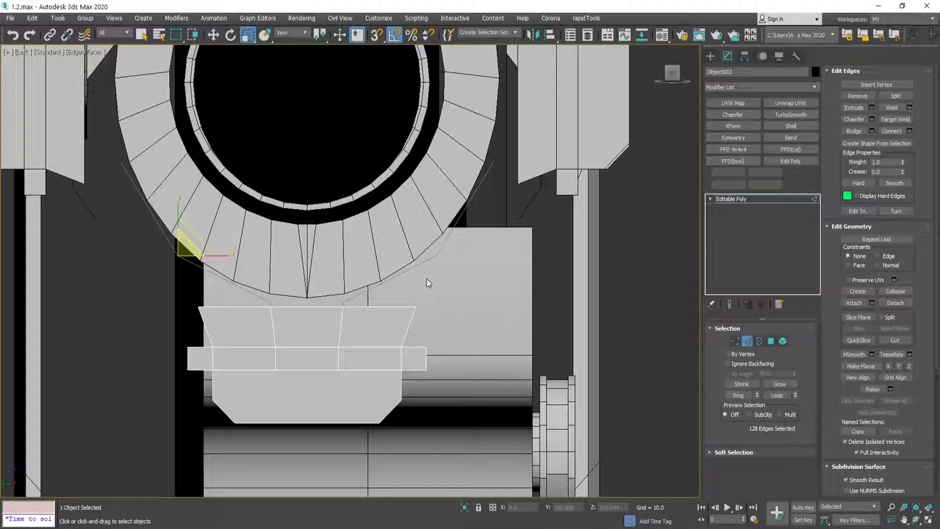
- In the Left view, scale the lower shell's bend vertices outward along X to clear the plate's round rim, and leave vertex editing
middle_click_drag(496, 299, 676, 123, "alt")
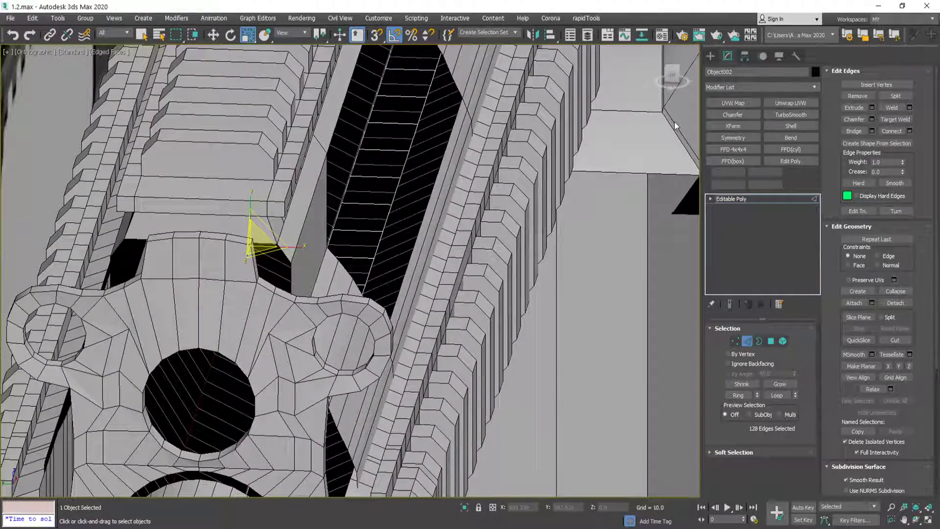
left_click(672, 73)
key("l")
scroll(384, 342, "up", 8)
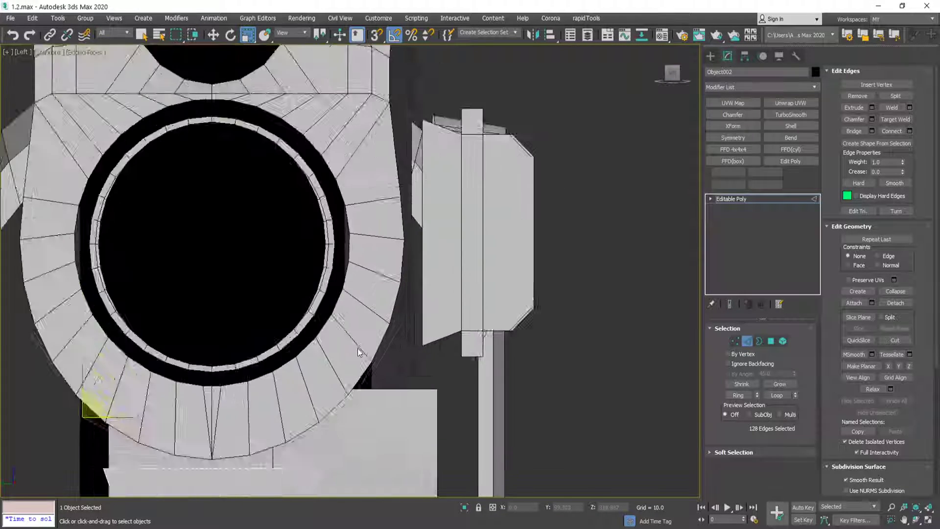
middle_click_drag(429, 389, 504, 251)
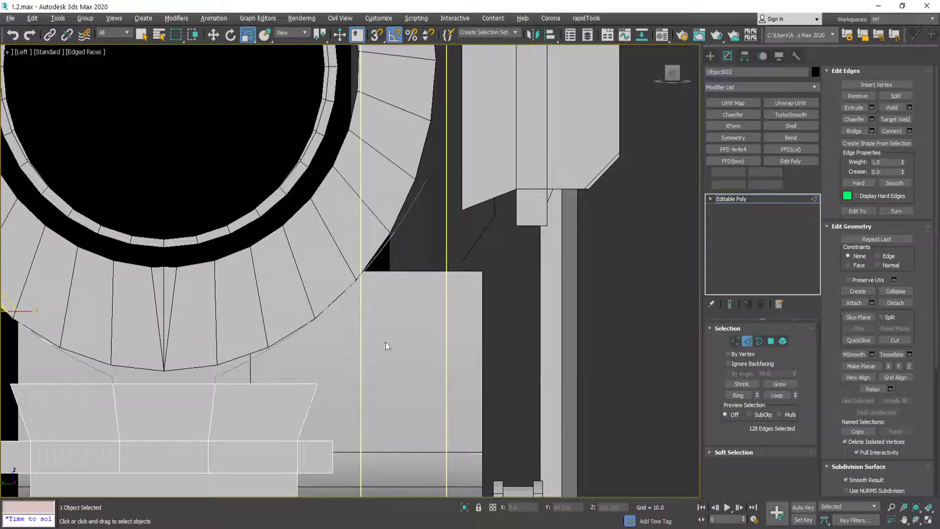
key("1")
key("F3")
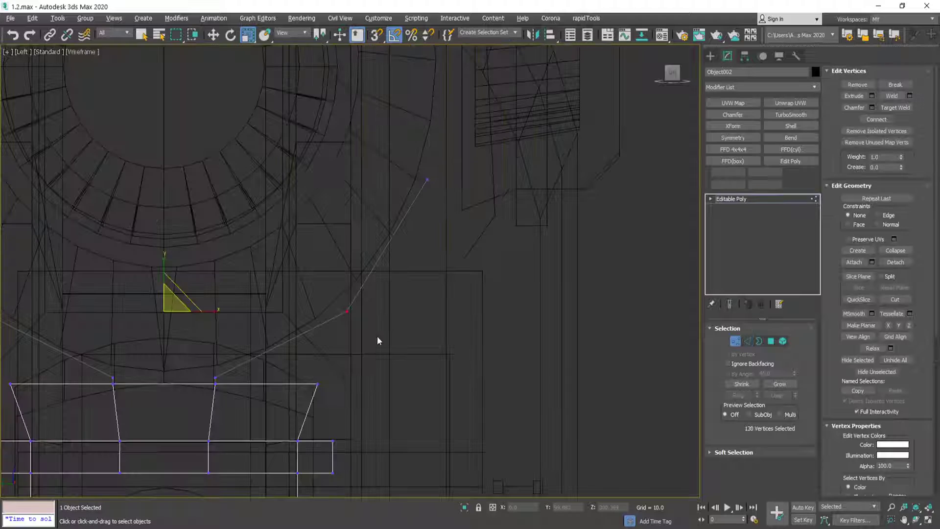
middle_click_drag(378, 336, 445, 308)
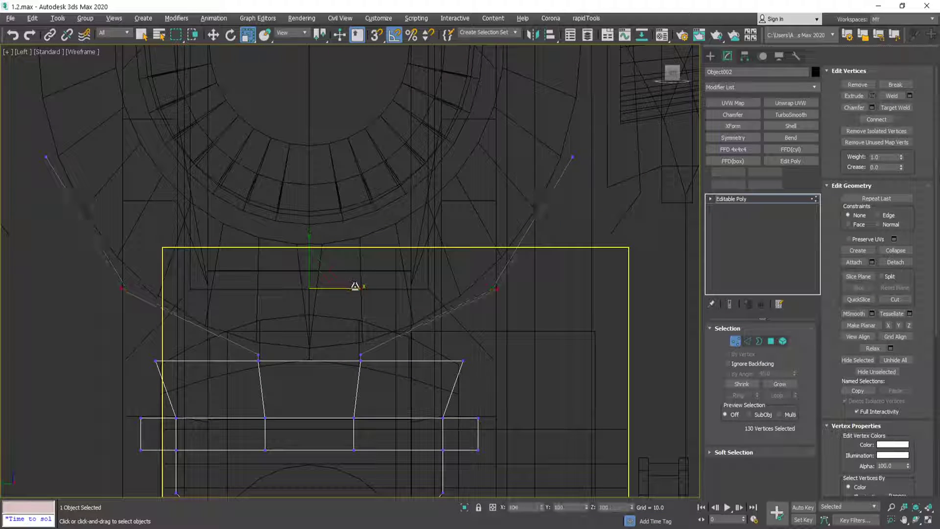
key("1")
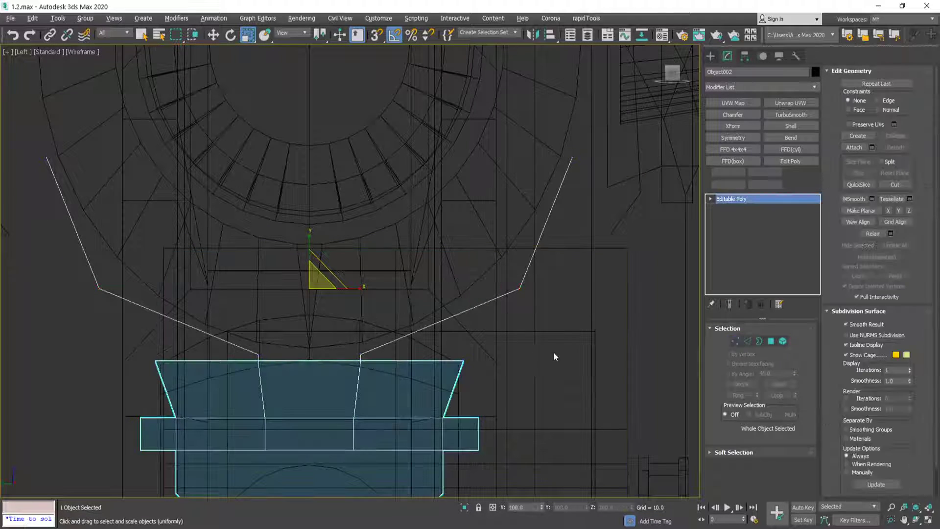
- Examine both sides of the reshaped lower shell from oblique angles and in the Left view
key("F3")
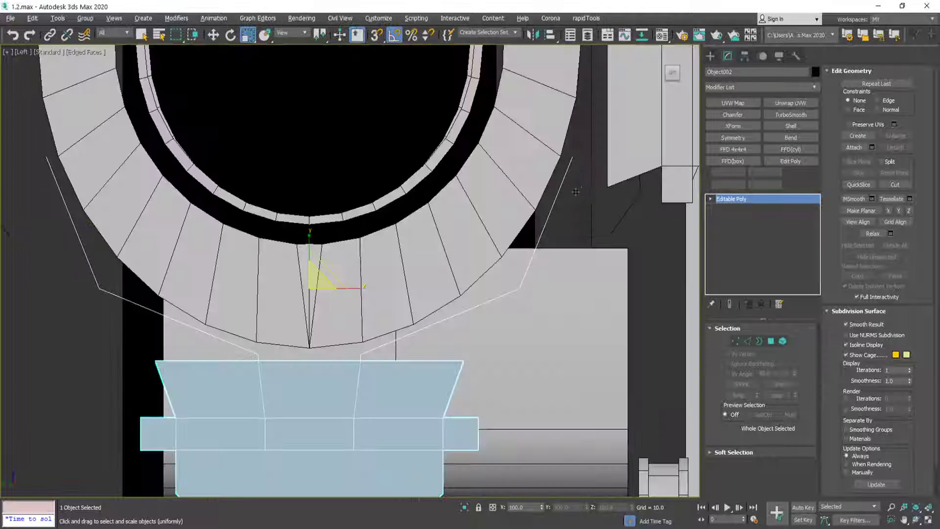
key("1")
key("1")
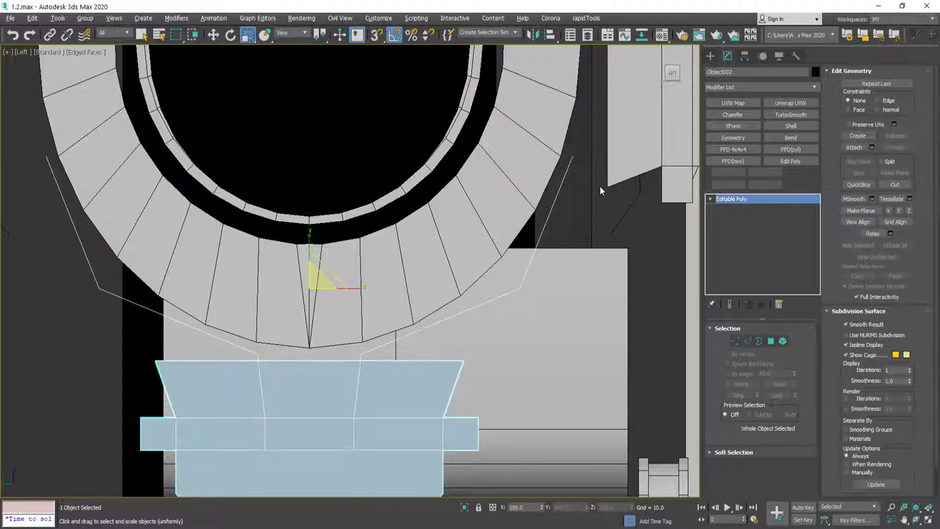
key("2")
middle_click_drag(125, 330, 415, 295, "alt")
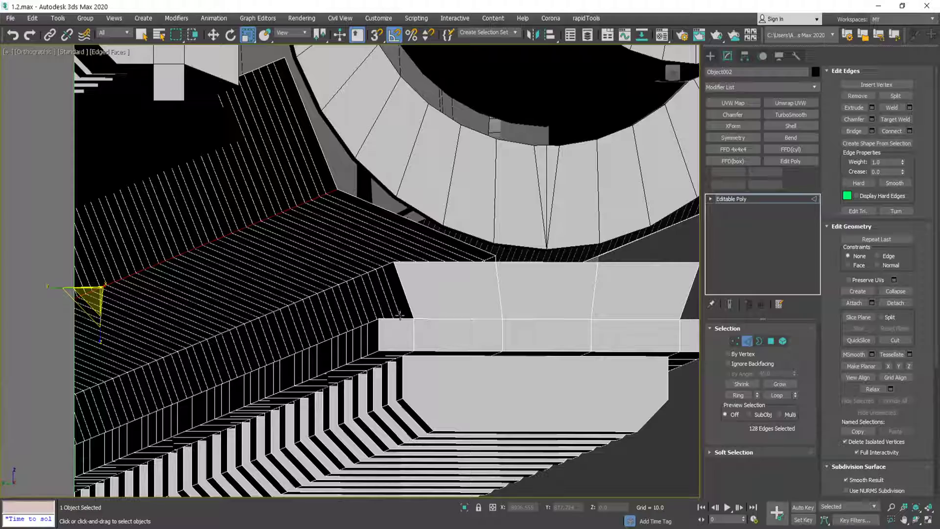
middle_click_drag(638, 274, 552, 129, "alt")
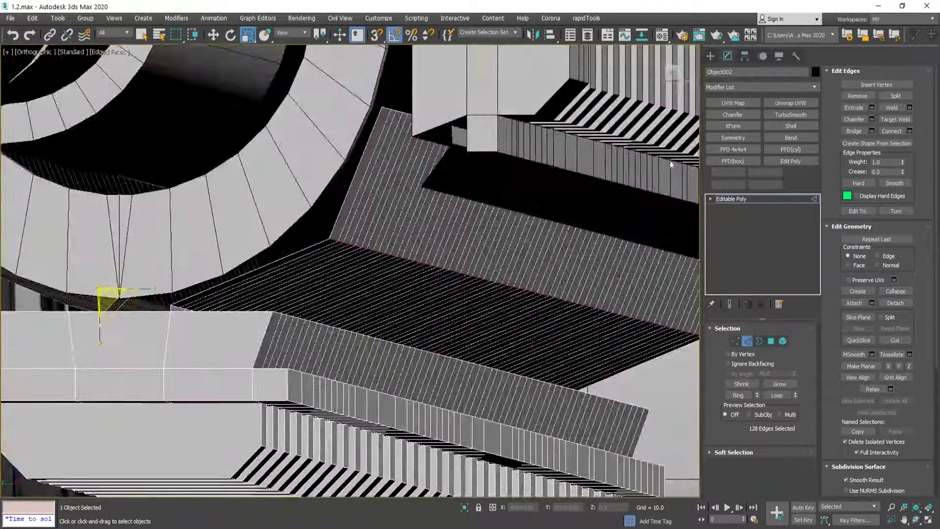
left_click(672, 73)
scroll(341, 253, "down", 5)
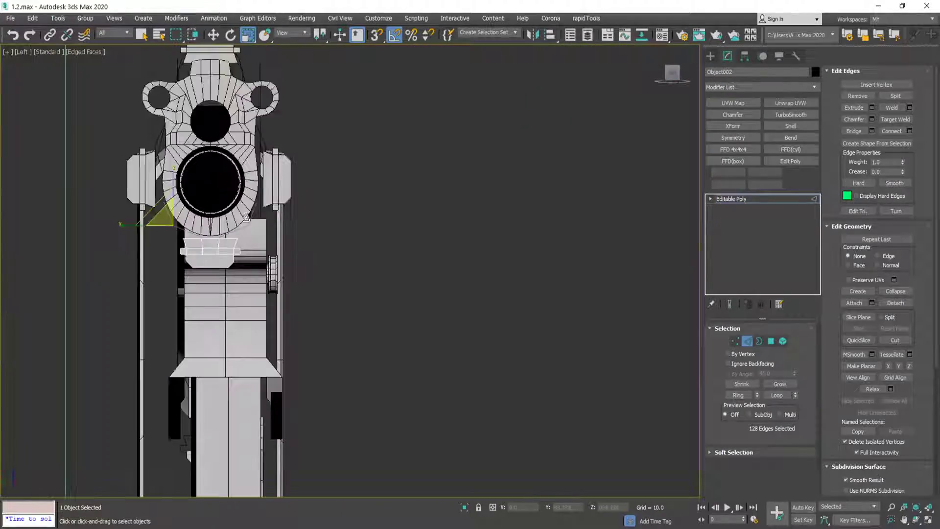
scroll(268, 186, "up", 3)
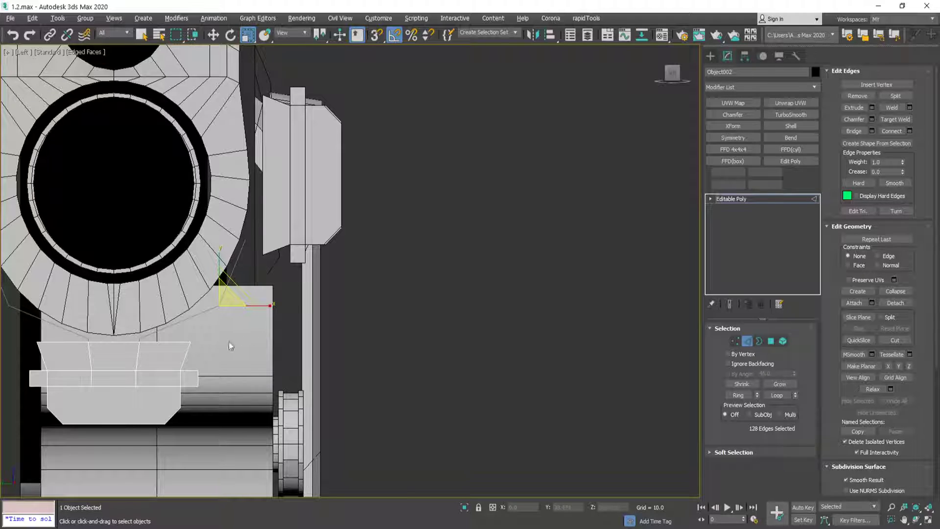
middle_click_drag(257, 341, 368, 358)
scroll(322, 326, "up", 5)
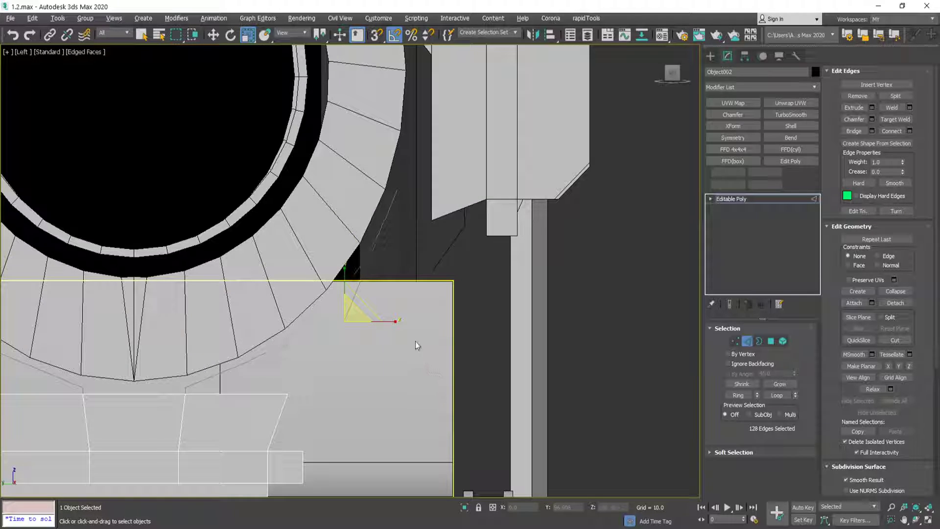
- Check the shell's profile against the plate's rim in wireframe and shaded display, and inspect the rail's underside
key("1")
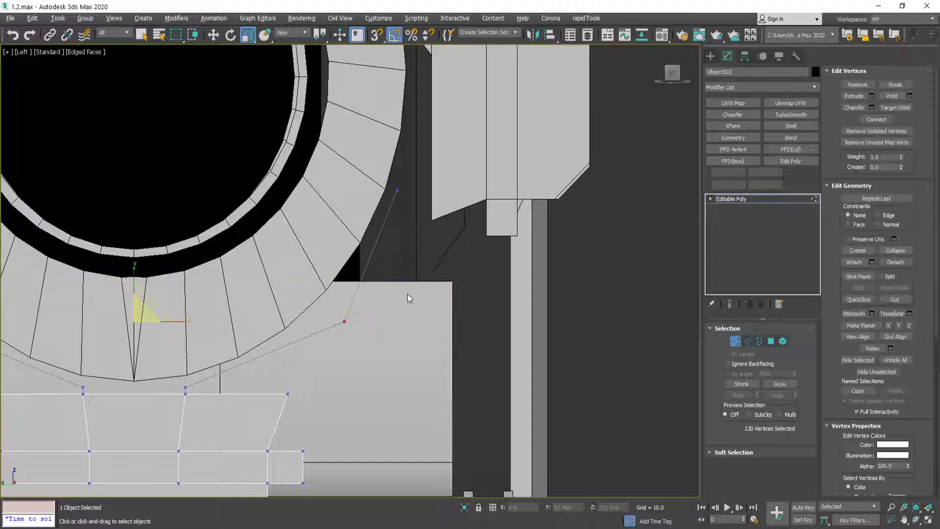
key("F4")
middle_click_drag(411, 231, 537, 256)
key("F3")
key("F3")
middle_click_drag(199, 202, 326, 208)
key("F3")
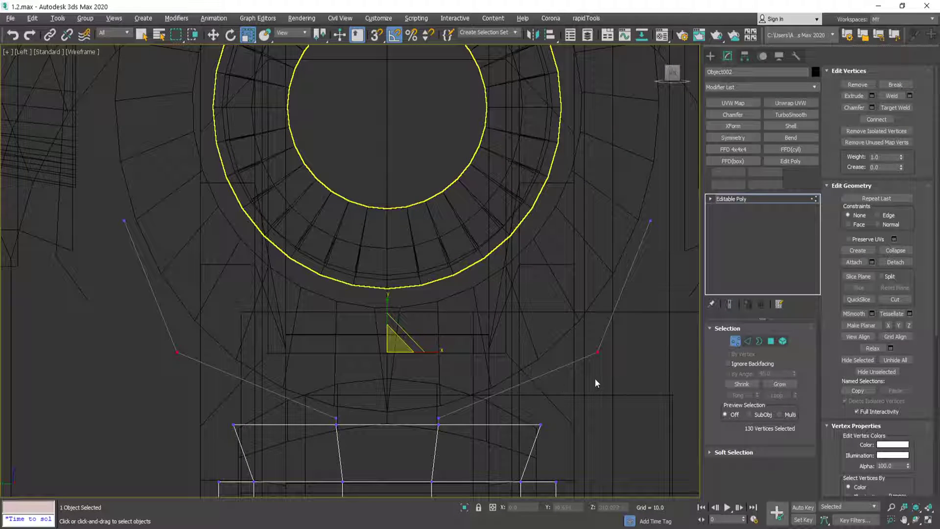
key("F3")
key("1")
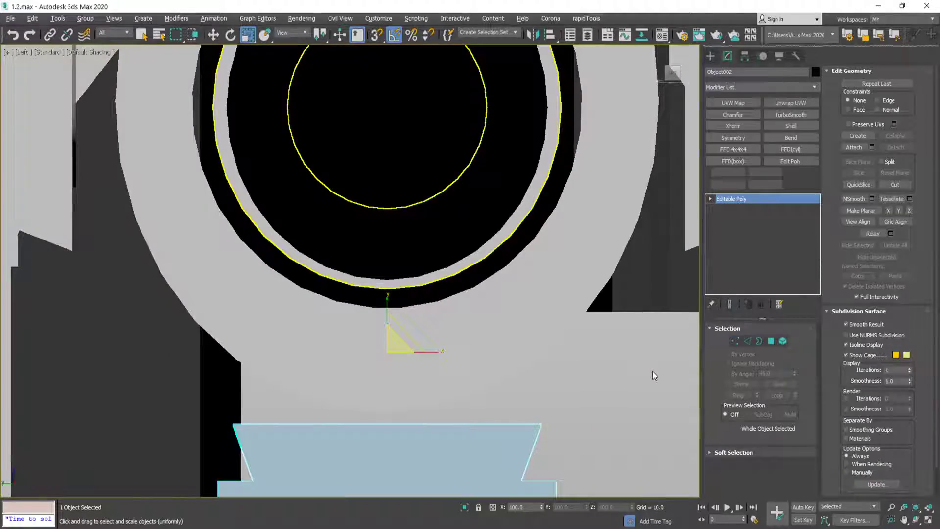
key("r")
scroll(589, 337, "down", 5)
middle_click_drag(589, 337, 461, 336, "alt")
scroll(334, 320, "up", 3)
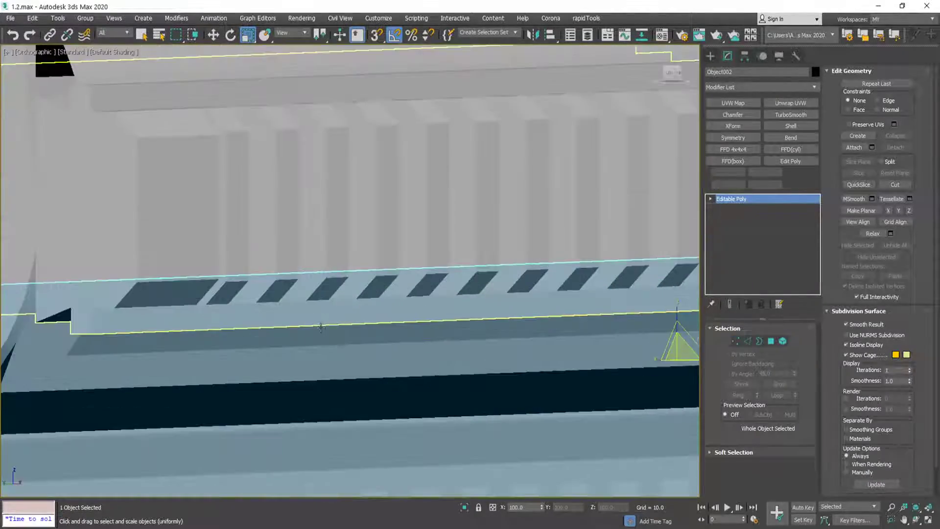
key("F4")
scroll(335, 321, "down", 6)
middle_click_drag(335, 321, 383, 279, "alt")
scroll(257, 162, "up", 5)
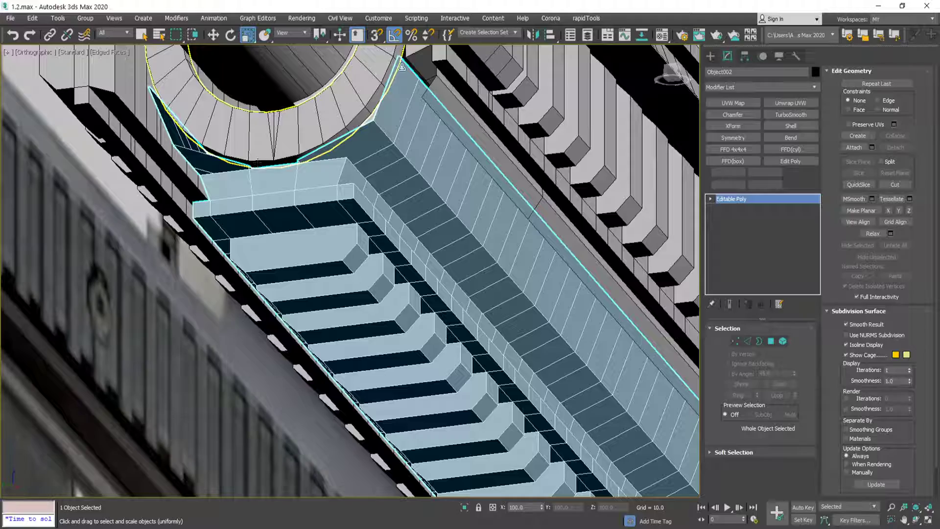
- Select the front plate and compare its upper tab with the rifle's front end in the reference photo
middle_click_drag(367, 77, 415, 360)
left_click(362, 191)
scroll(356, 172, "up", 3)
middle_click_drag(357, 172, 396, 218, "alt")
scroll(352, 156, "up", 3)
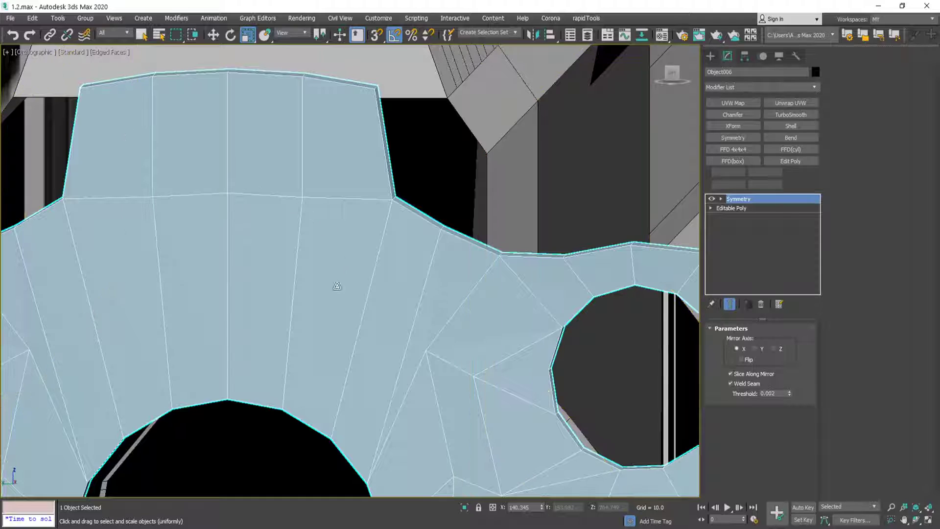
scroll(316, 457, "down", 15)
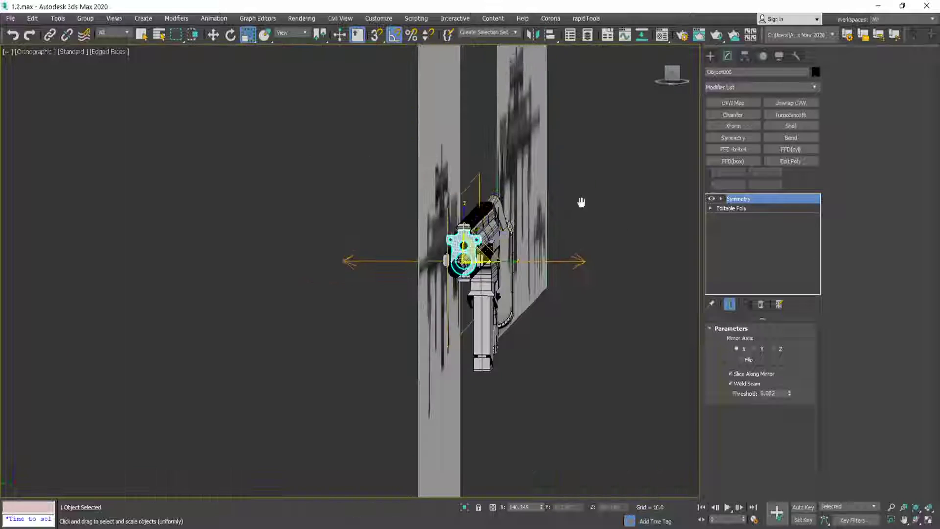
scroll(594, 131, "up", 8)
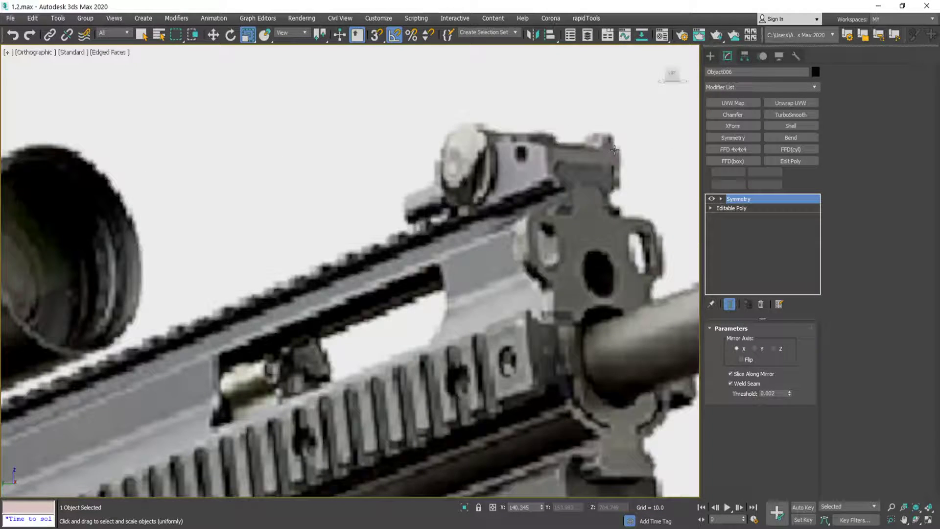
scroll(536, 193, "down", 12)
middle_click_drag(461, 333, 503, 212)
scroll(488, 215, "up", 6)
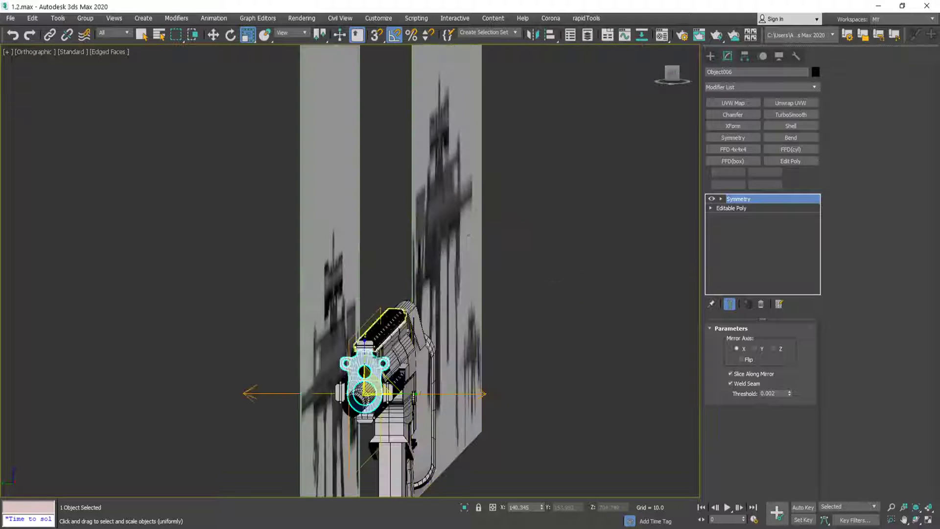
scroll(369, 389, "up", 6)
scroll(376, 240, "up", 4)
- At the front plate's Editable Poly level, select the four polygons along the upper tab's top
left_click(789, 207)
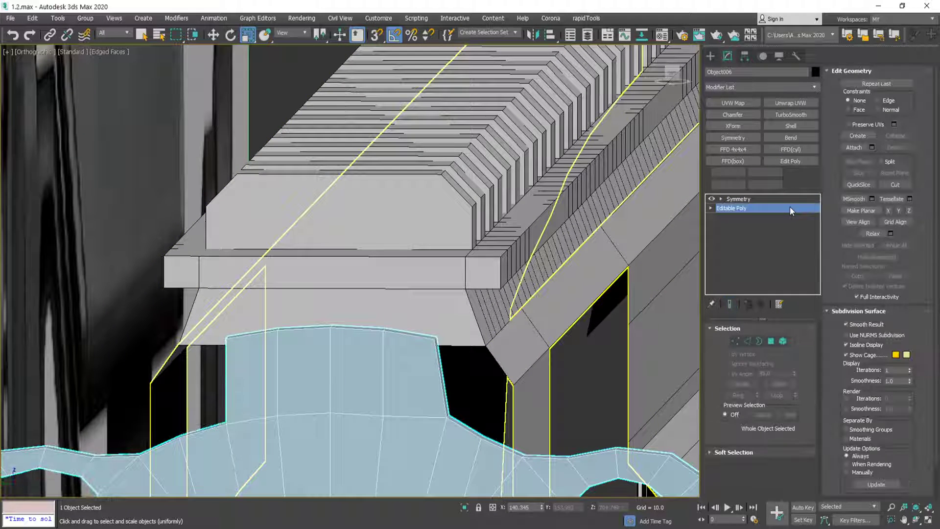
key("4")
left_click(427, 342)
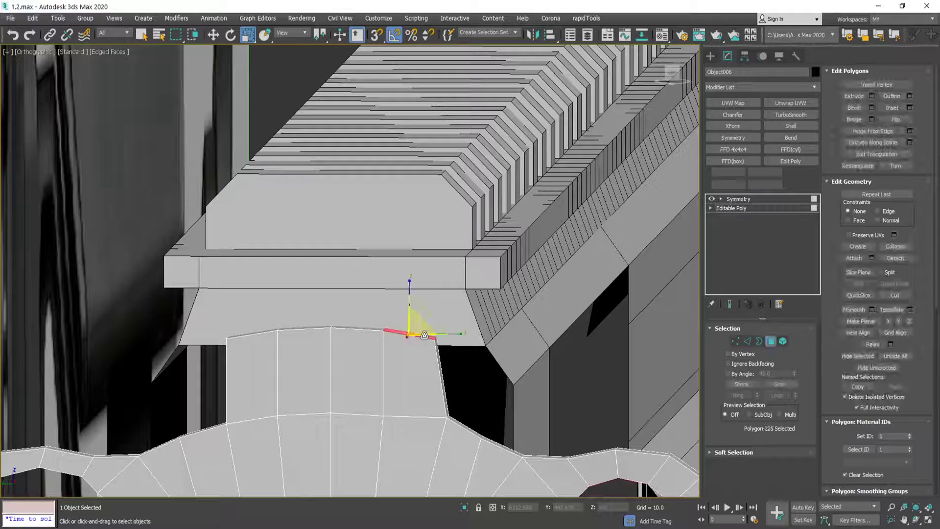
scroll(387, 334, "up", 5)
key("F3")
left_click(363, 324, "ctrl")
left_click(315, 325, "ctrl")
left_click(259, 322, "ctrl")
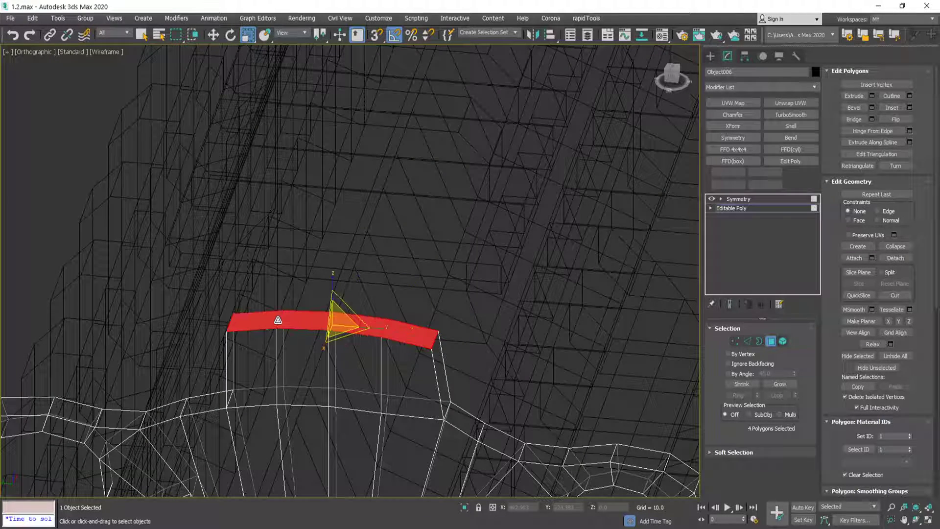
key("F3")
- Try to scale the tab's four top polygons narrower across the plate's thickness
left_click_drag(326, 342, 384, 336)
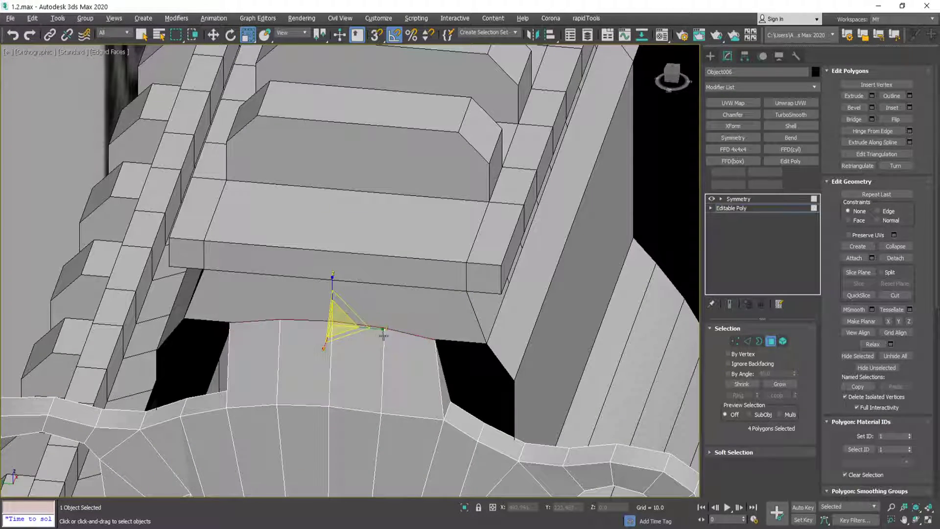
key("ctrl+z")
key("ctrl+y")
key("ctrl+z")
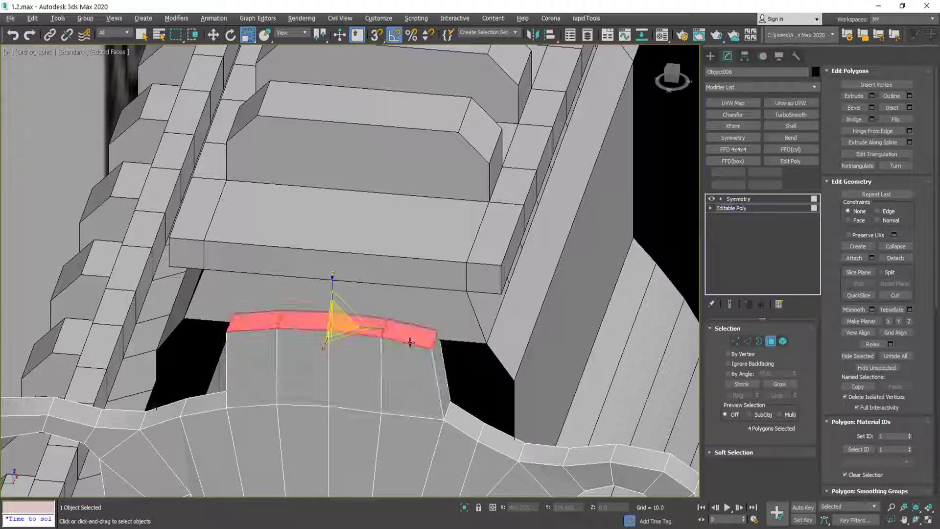
- Isolate the front plate and frame its upper tab at an oblique angle
middle_click_drag(413, 348, 338, 317, "alt")
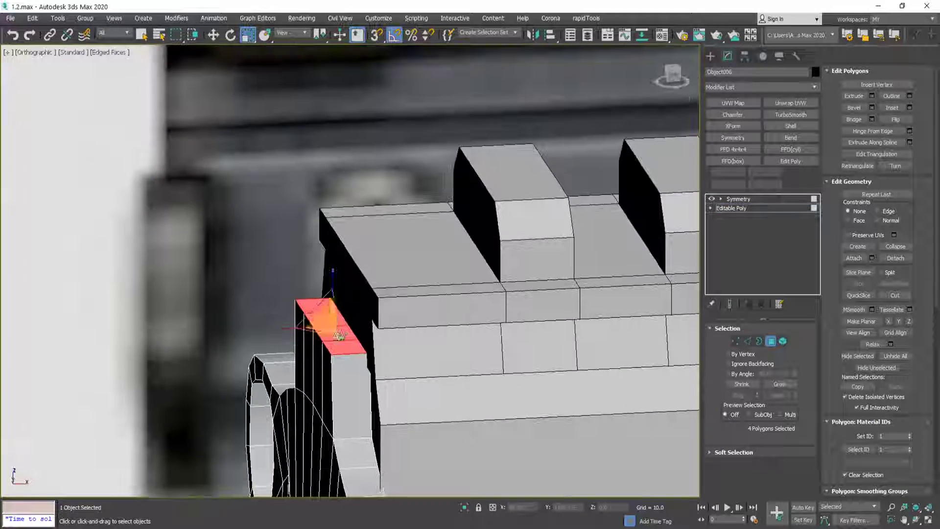
scroll(339, 317, "down", 3)
middle_click_drag(363, 354, 358, 293)
scroll(371, 272, "up", 3)
key("3")
key("4")
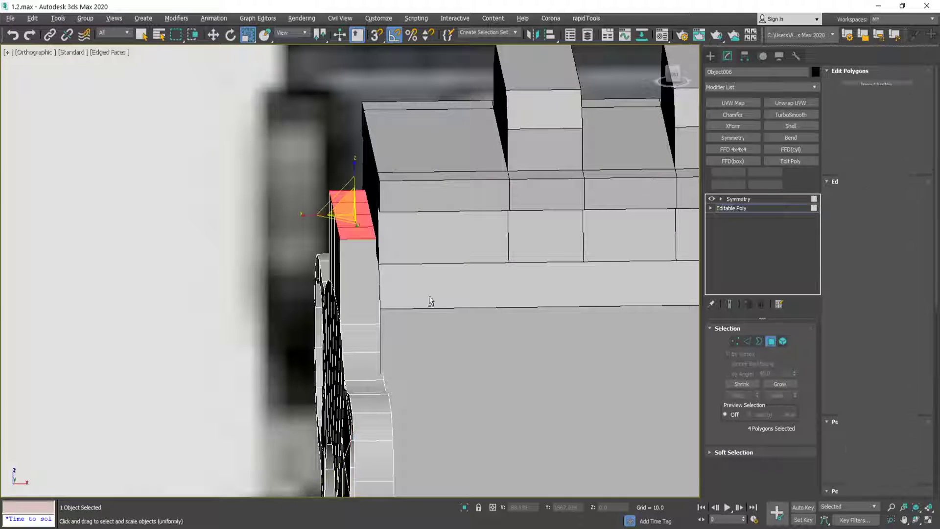
key("z")
middle_click_drag(481, 314, 453, 311, "alt")
scroll(453, 311, "down", 7)
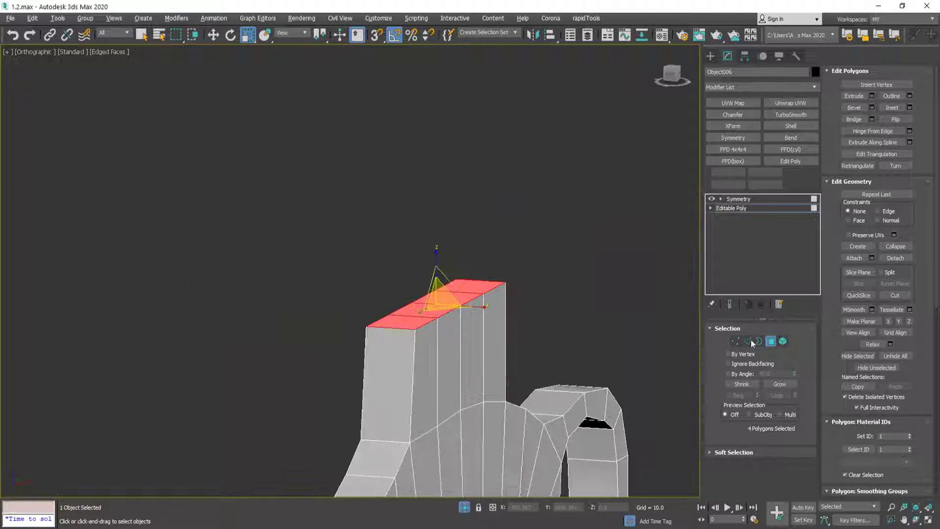
- Enable polygon selection by angle at 45 and select the plate's whole large flat face, including its tab and loops
left_click(751, 383)
left_click(729, 374)
middle_click_drag(489, 364, 435, 250)
left_click(434, 250)
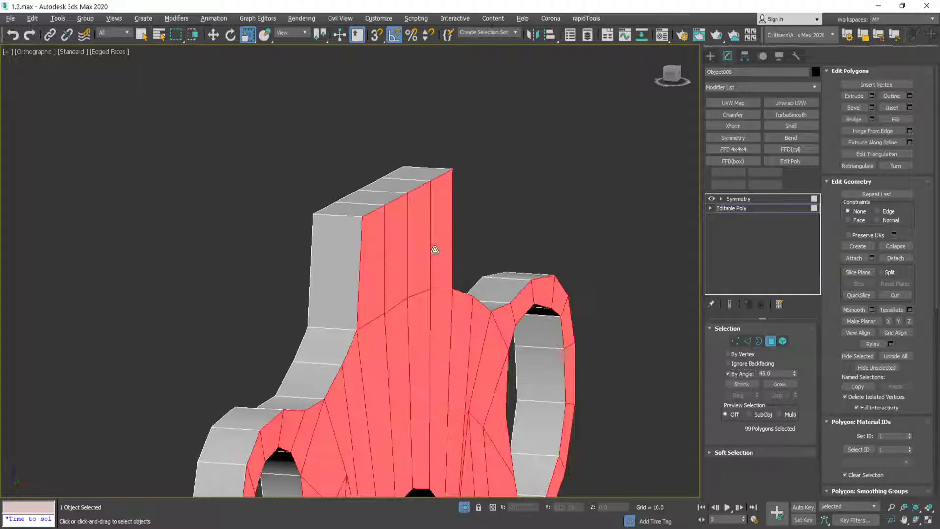
- Exit isolation and move the plate's selected flat face about 0.33 units along X to thin the plate
scroll(498, 376, "down", 2)
scroll(502, 359, "down", 5)
middle_click_drag(523, 332, 520, 208)
scroll(521, 284, "up", 4)
key("w")
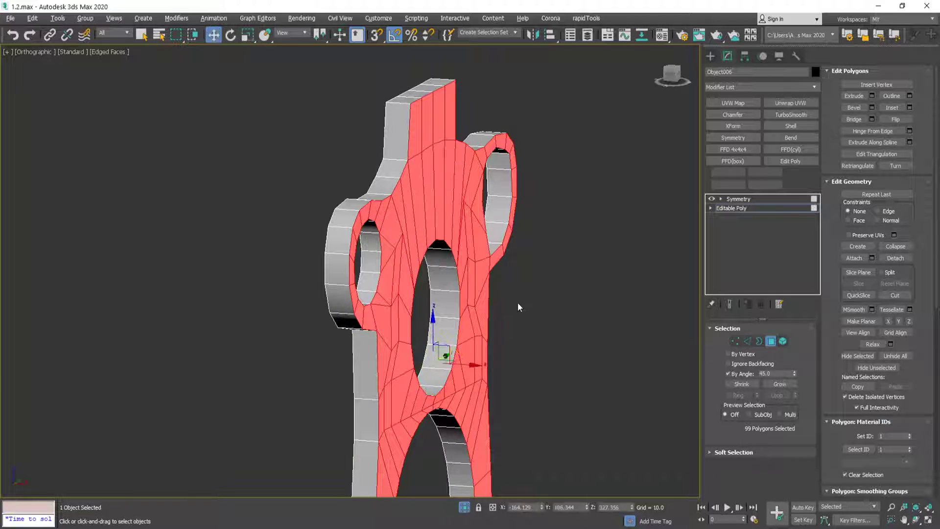
key("alt+q")
scroll(450, 293, "down", 2)
middle_click_drag(460, 349, 442, 243, "alt")
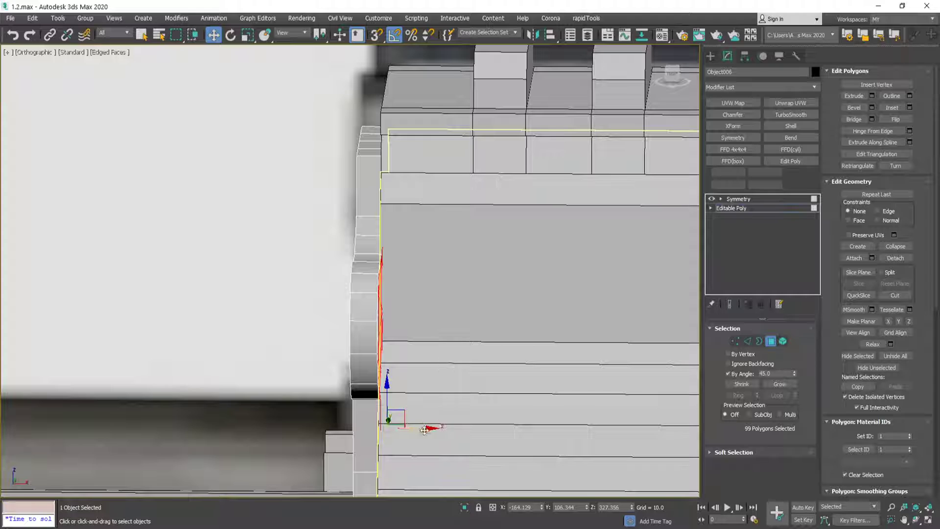
left_click_drag(424, 430, 416, 430)
middle_click_drag(460, 292, 479, 279, "alt")
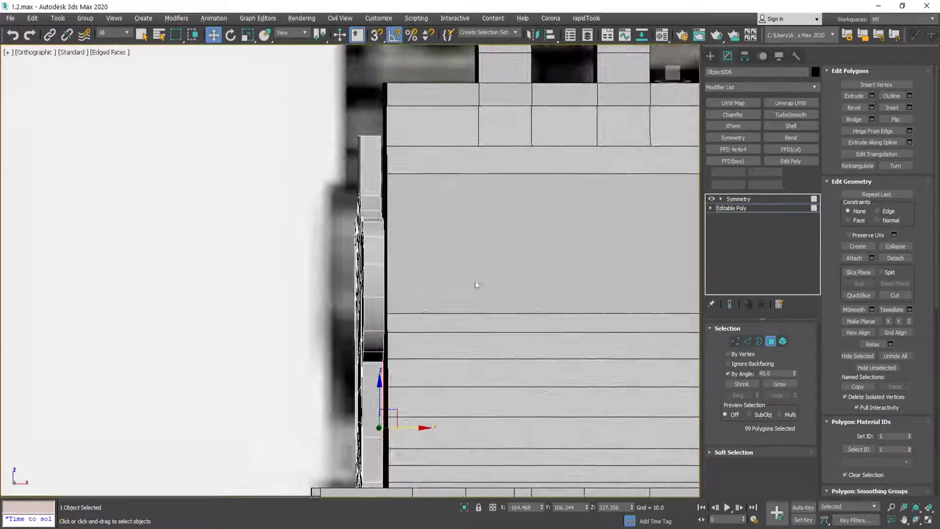
- Select the vertex at the bottom of the middle hole's rim and isolate the plate nearly edge-on
scroll(460, 343, "down", 2)
middle_click_drag(461, 343, 536, 357, "alt")
key("4")
scroll(433, 404, "up", 6)
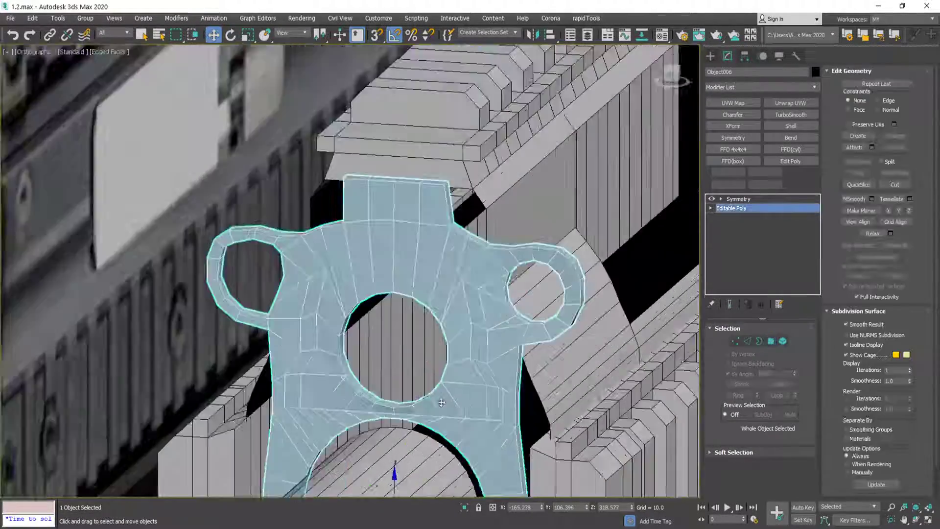
key("F4")
key("F4")
key("1")
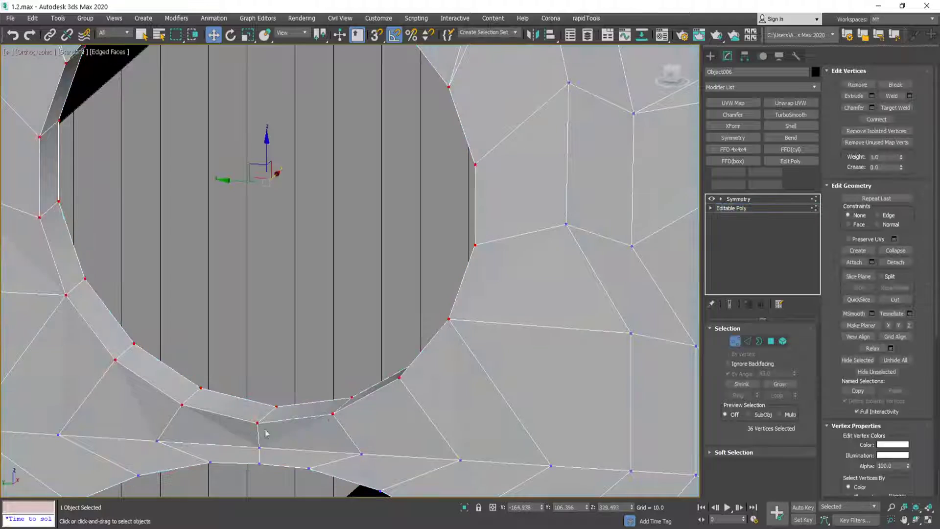
left_click(256, 422)
middle_click_drag(264, 424, 363, 425, "alt")
key("alt+q")
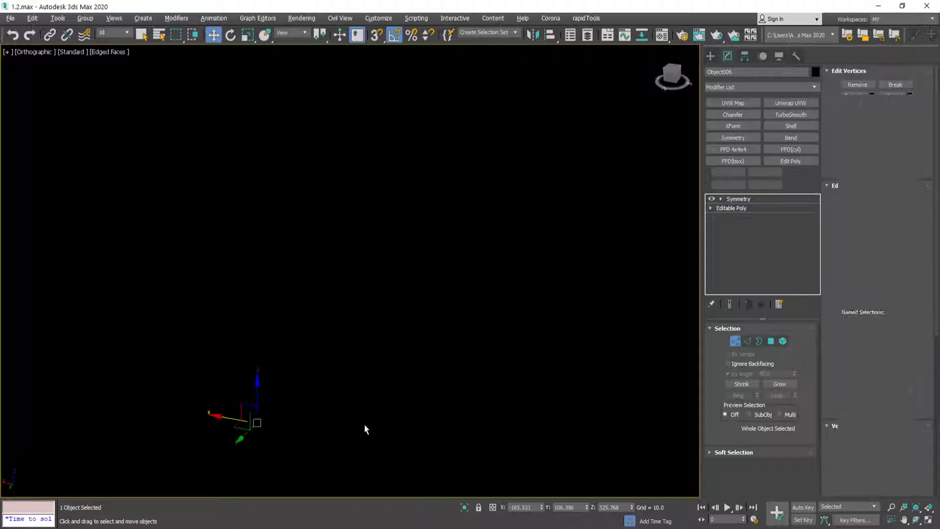
middle_click_drag(395, 365, 416, 343, "alt")
- Select the plate's opposite flat face by angle and make it planar along X, undoing the distorting flattening
key("4")
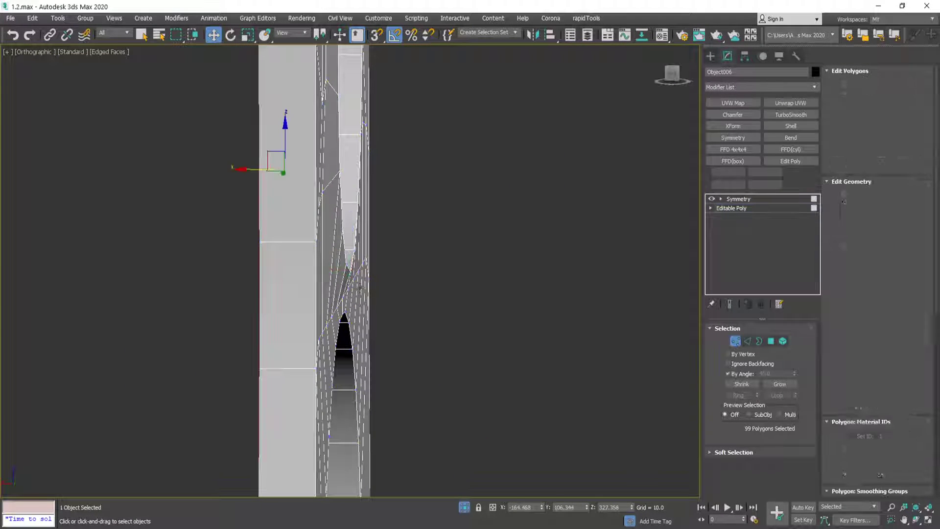
left_click(360, 288)
key("alt+x")
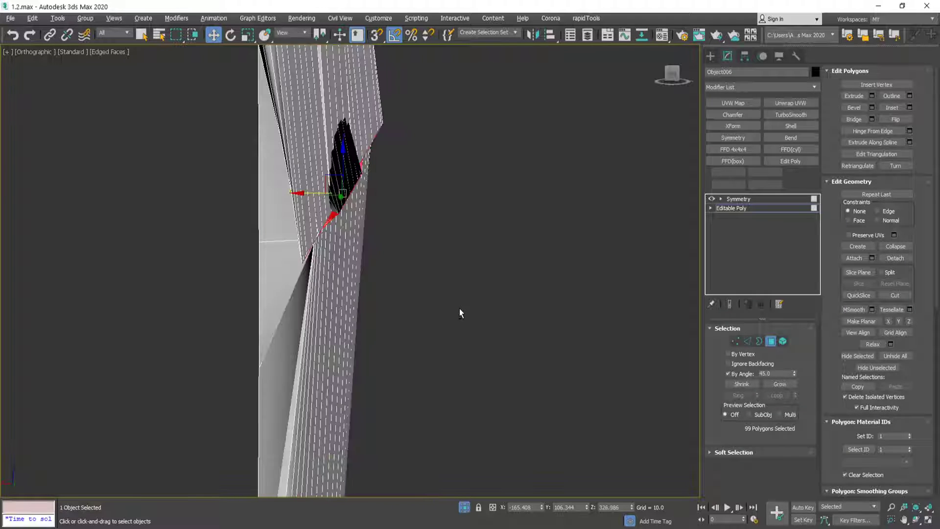
key("ctrl+z")
key("alt+y")
key("ctrl+z")
key("ctrl+z")
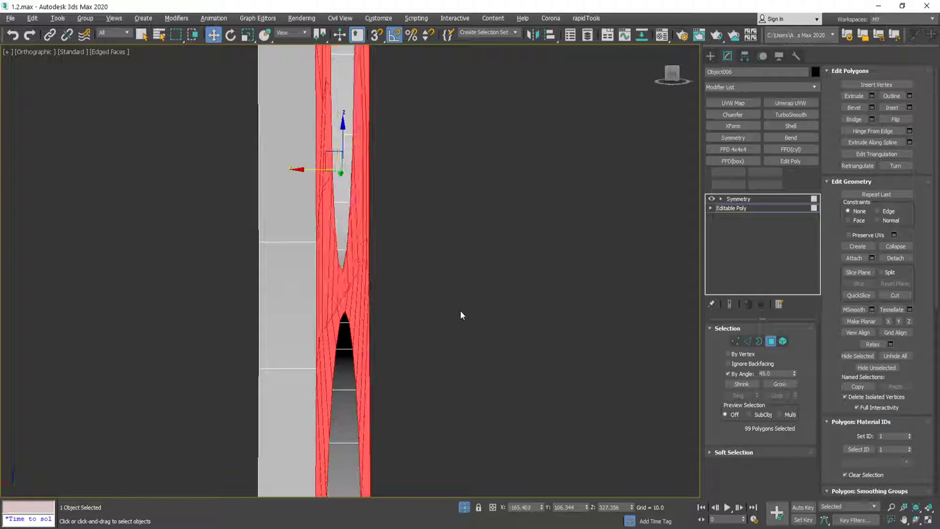
mouse_move(460, 311)
middle_mouse_down("alt")
mouse_move(418, 318)
mouse_move(369, 304)
middle_mouse_up("alt")
scroll(402, 314, "down", 5)
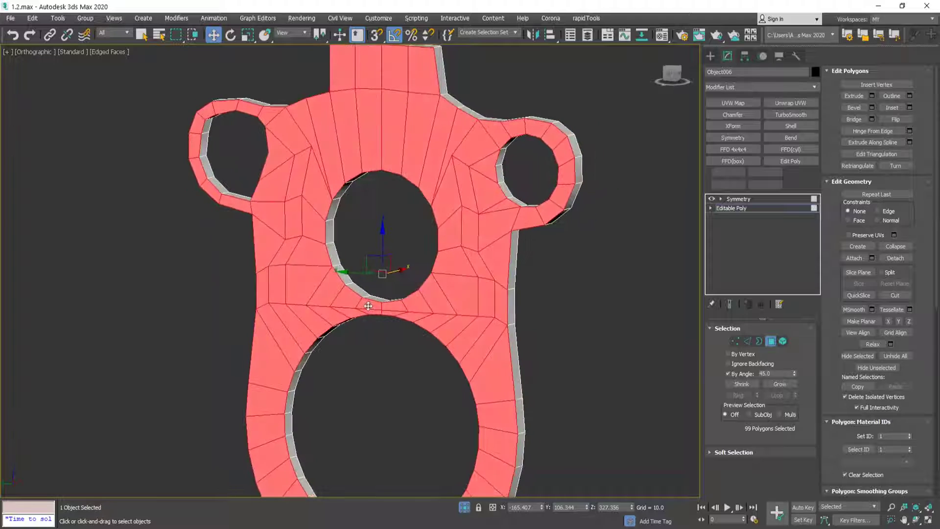
- Turn off edged faces on the isolated plate and return it to its Symmetry modifier level
key("4")
key("F4")
middle_click_drag(409, 214, 406, 338)
middle_click_drag(406, 338, 451, 324, "alt")
scroll(363, 167, "up", 4)
key("1")
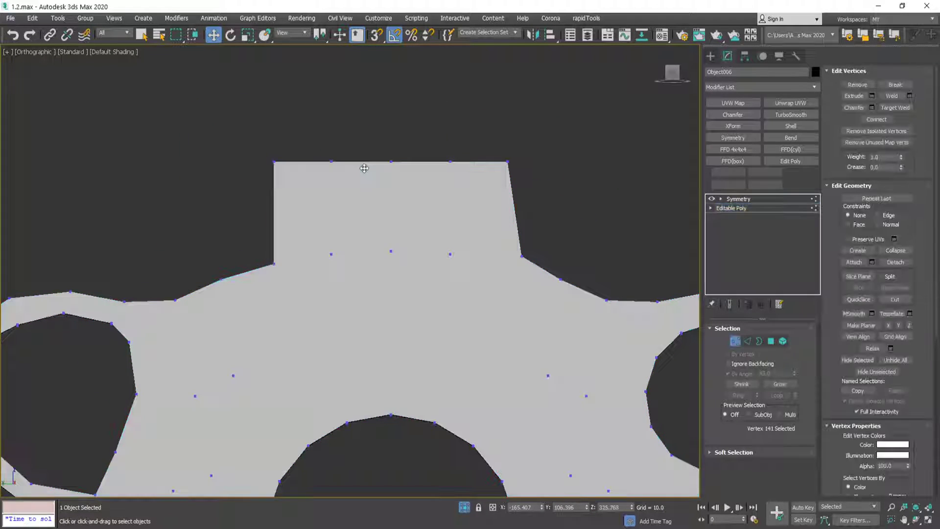
key("F3")
key("F3")
key("1")
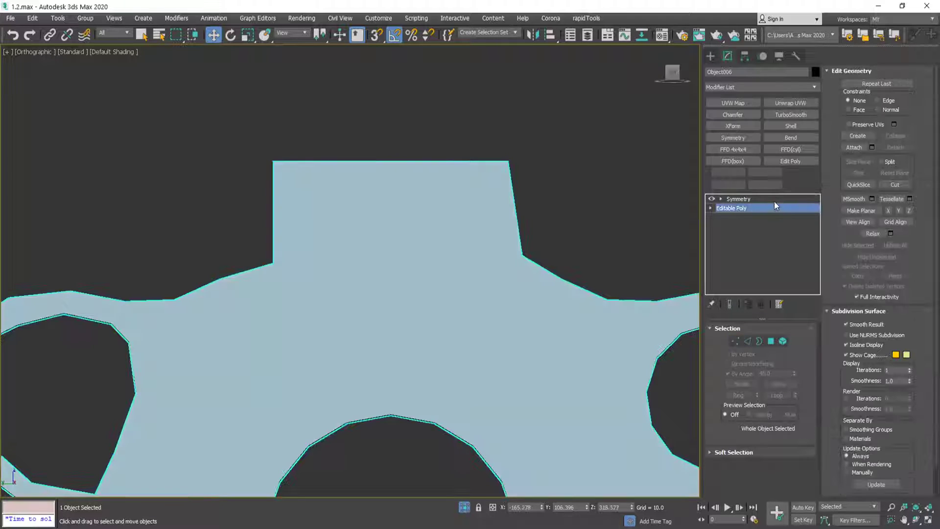
left_click(775, 199)
scroll(478, 213, "down", 5)
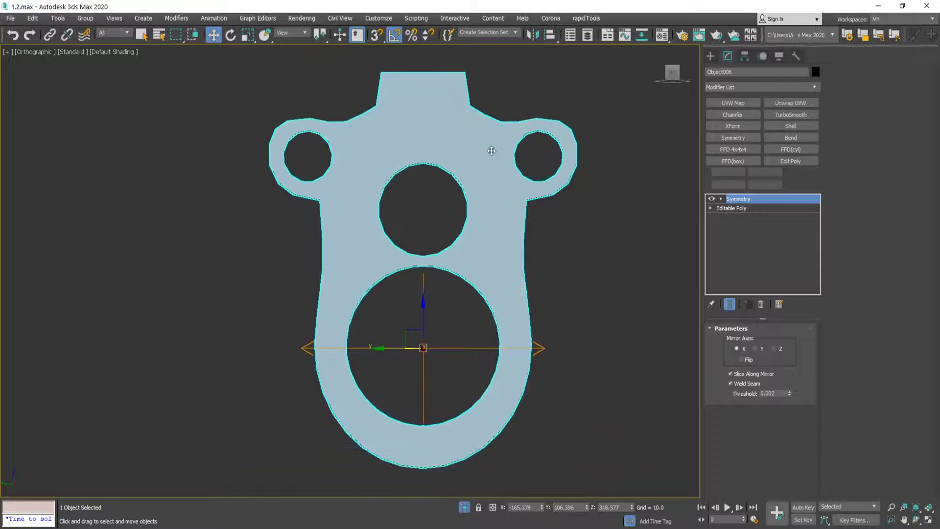
- Exit isolation and compare the front plate's outline and side loops with the rifle's front end in the angled reference photo
scroll(490, 148, "up", 6)
scroll(440, 218, "down", 10)
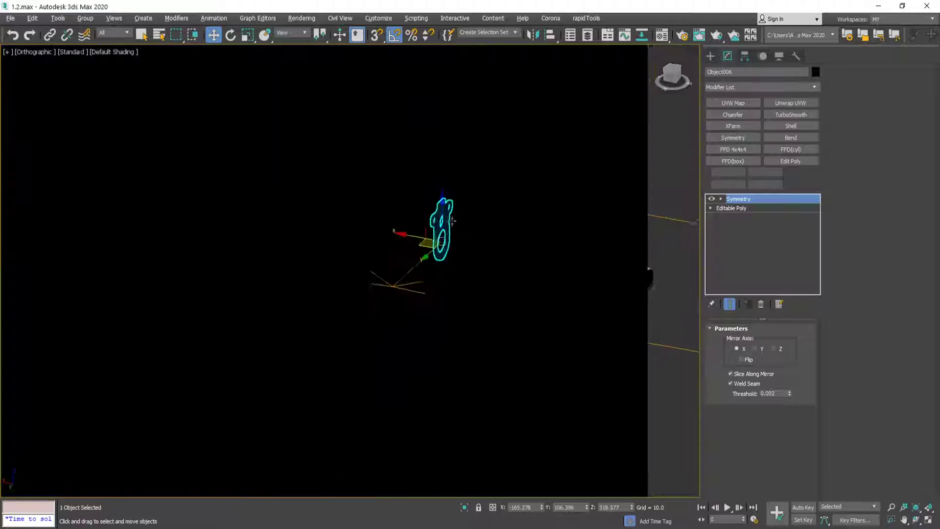
scroll(546, 212, "up", 6)
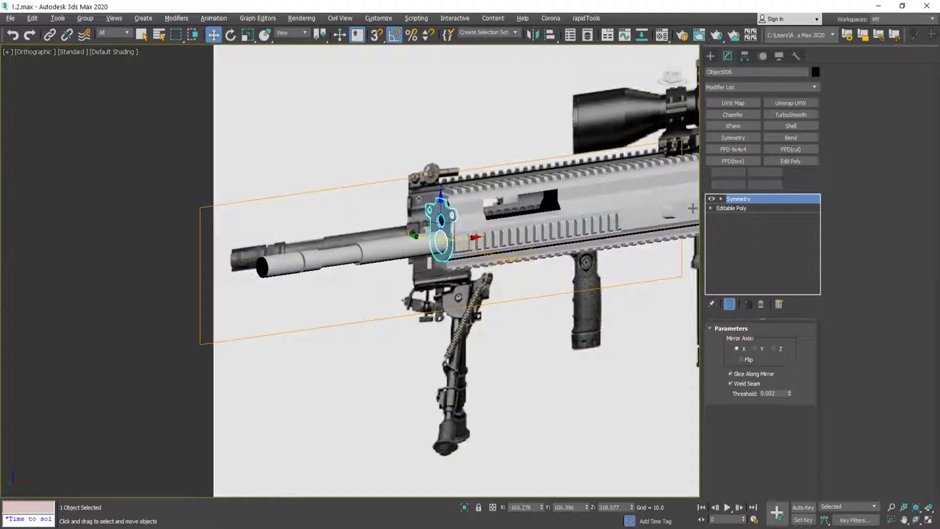
scroll(537, 223, "up", 4)
mouse_move(505, 224)
middle_mouse_down("alt")
mouse_move(575, 225)
mouse_move(503, 228)
middle_mouse_up("alt")
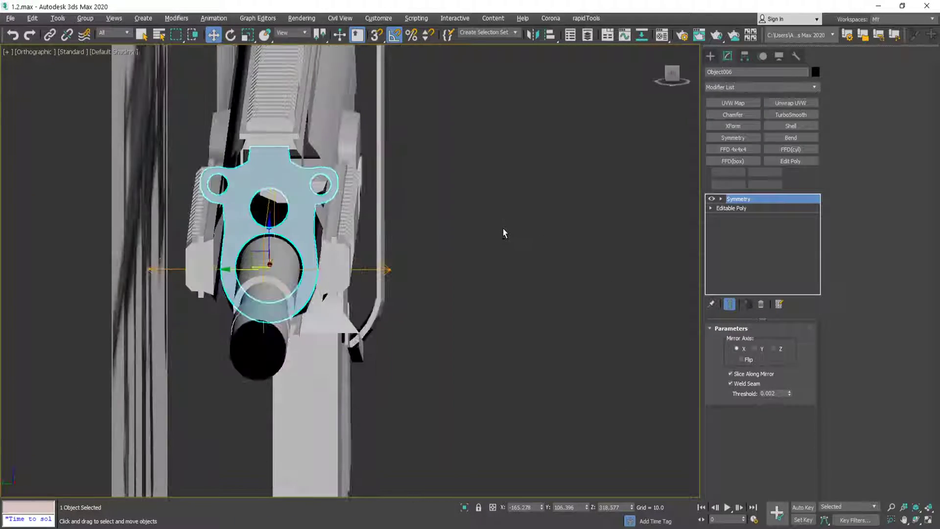
scroll(504, 228, "down", 10)
middle_click_drag(651, 73, 469, 306)
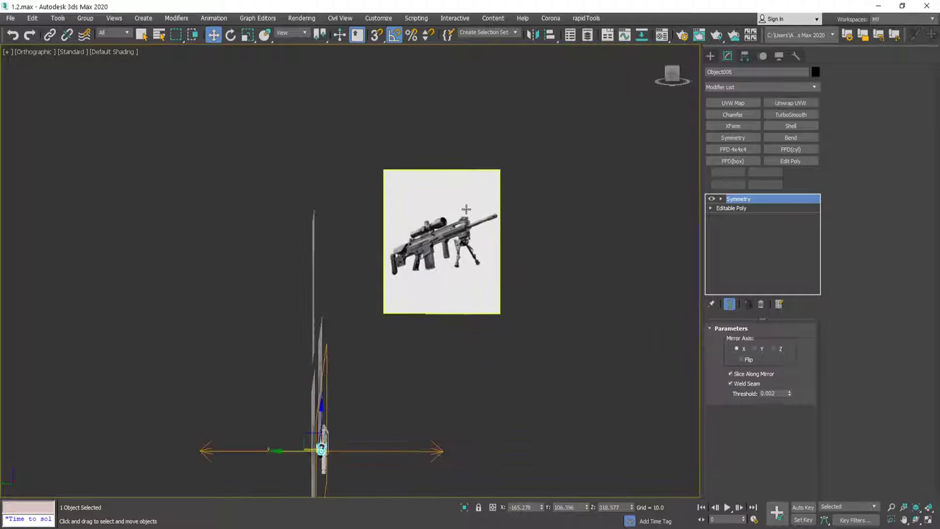
scroll(464, 237, "up", 8)
scroll(477, 117, "up", 4)
middle_click_drag(488, 105, 472, 209)
scroll(471, 209, "down", 4)
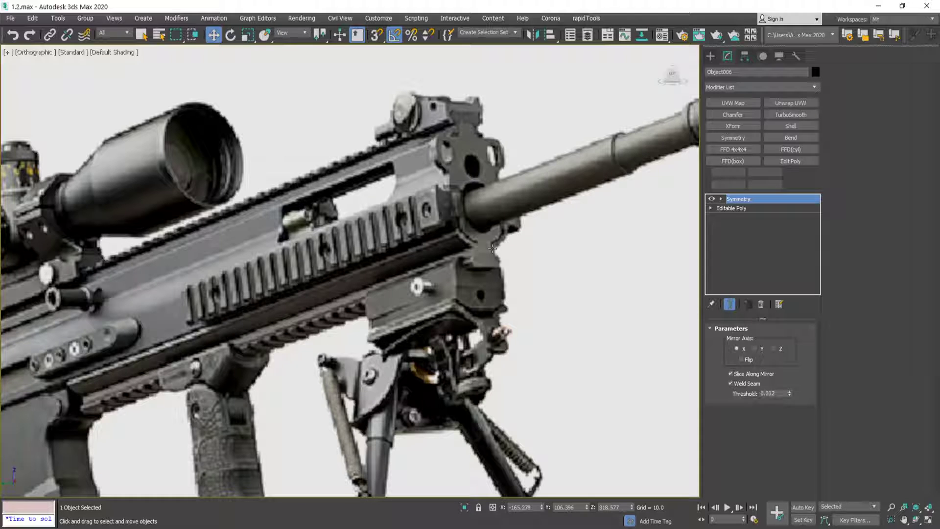
scroll(369, 336, "down", 6)
middle_click_drag(370, 336, 365, 310, "alt")
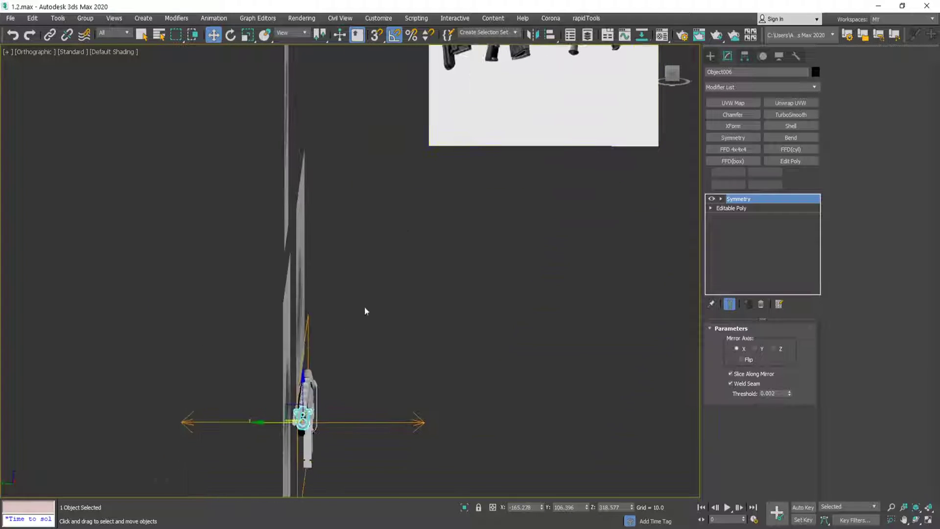
scroll(292, 313, "up", 8)
scroll(292, 314, "up", 5)
middle_click_drag(315, 348, 406, 248)
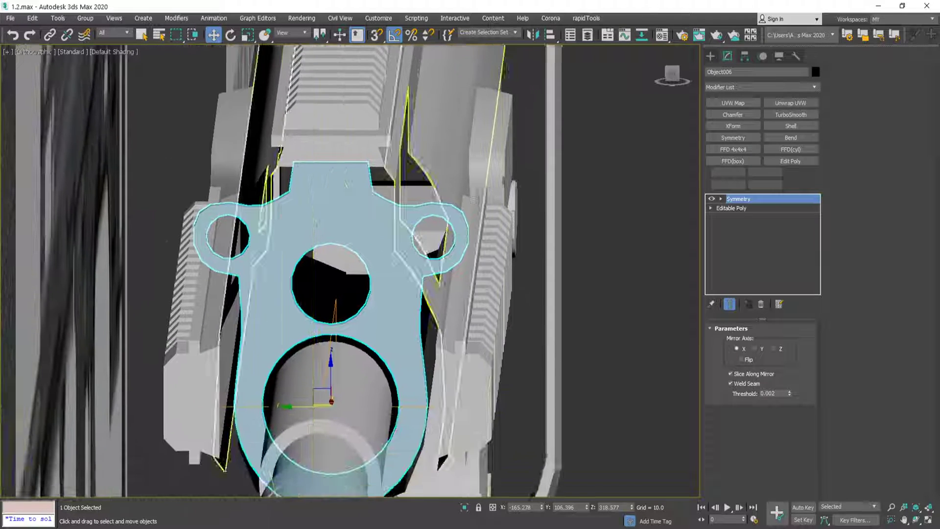
- In the Left wireframe view, select the right side loop's vertices at the Editable Poly level and move the loop slightly down
left_click(672, 74)
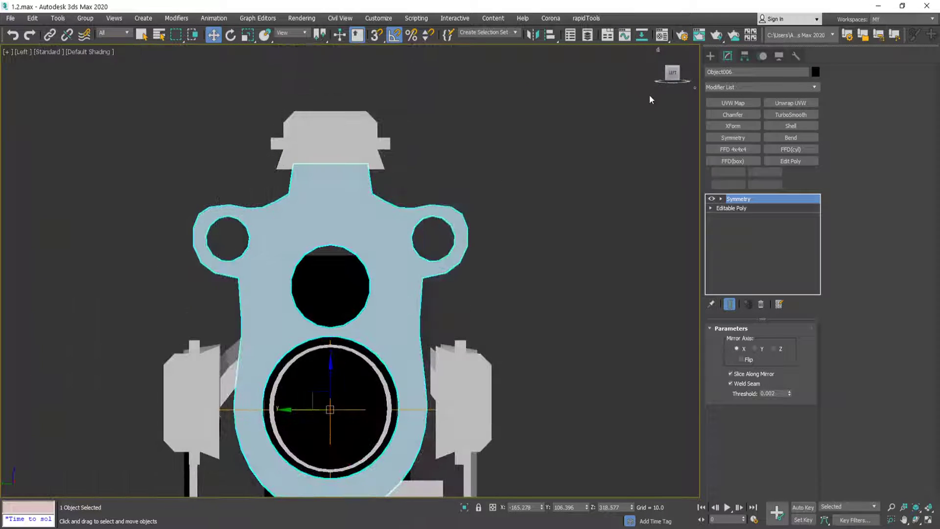
key("F3")
scroll(455, 288, "up", 2)
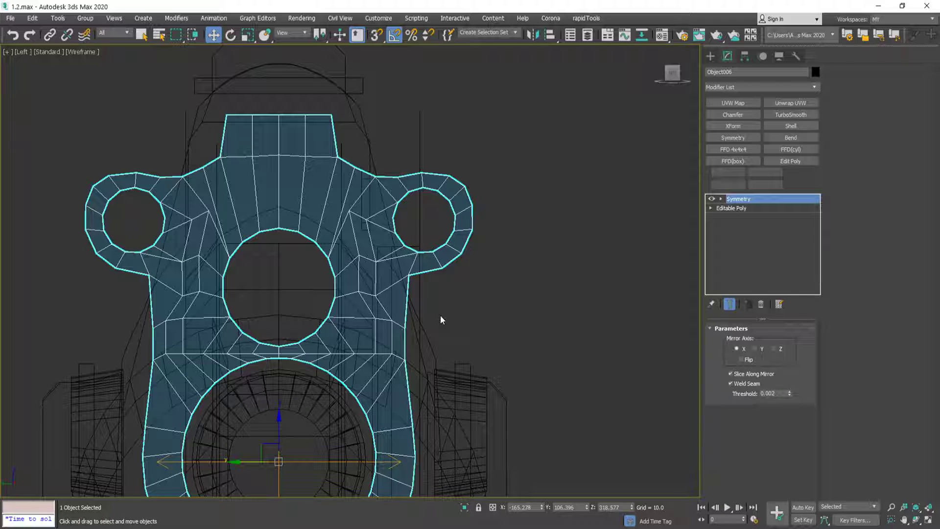
middle_click_drag(443, 294, 501, 231)
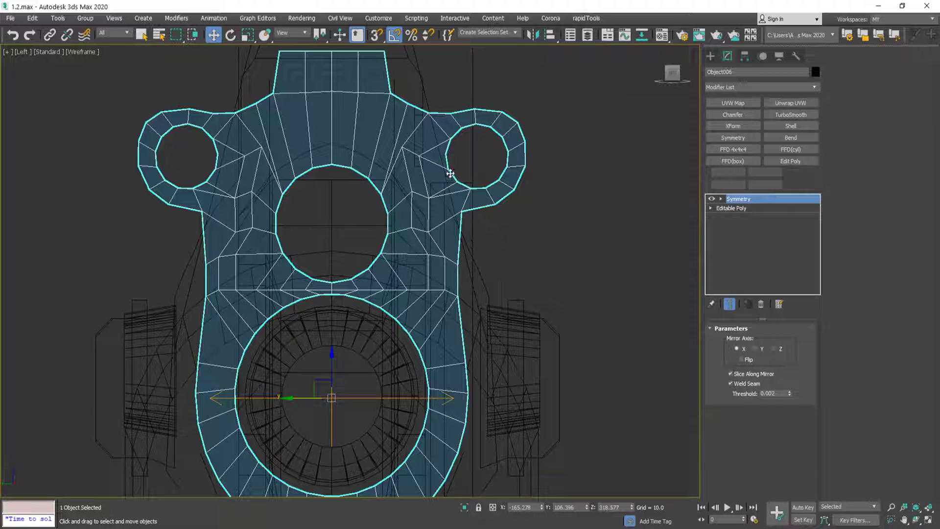
left_click(732, 208)
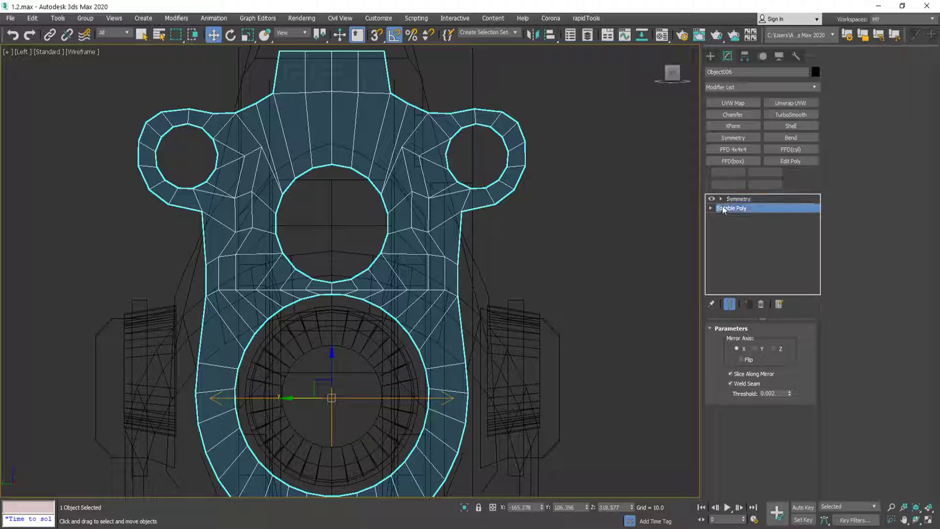
key("1")
key("F3")
key("F3")
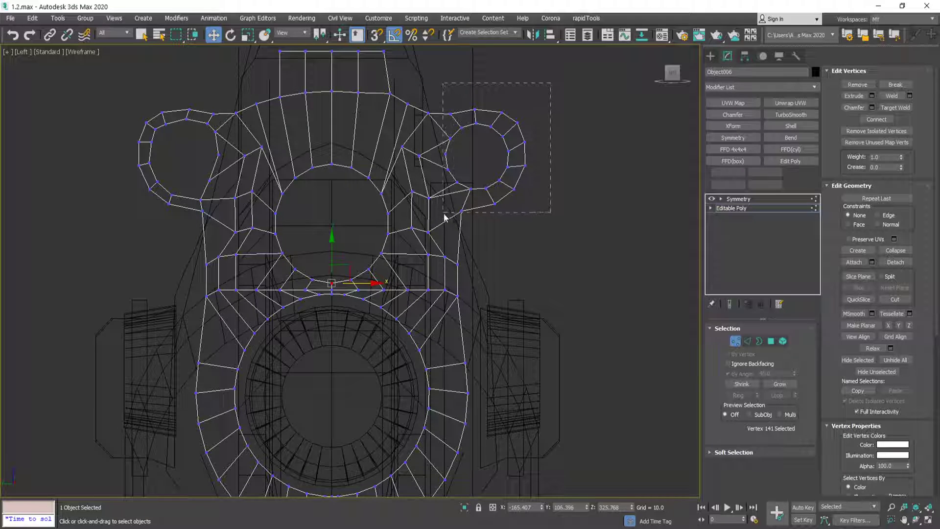
left_click_drag(488, 117, 489, 138)
scroll(451, 230, "up", 4)
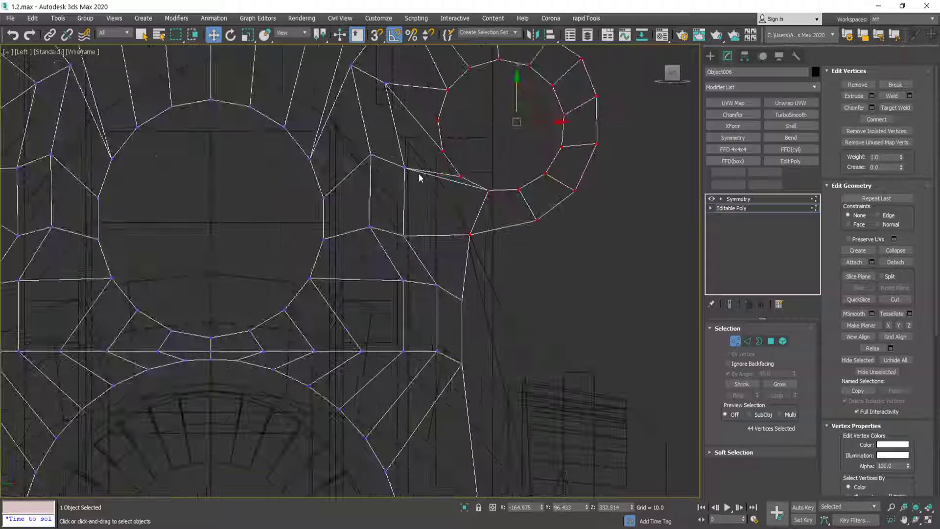
- Reposition the paired vertices on the plate body beside the right loop's inner side to clean up the adjoining edges
left_click_drag(404, 150, 404, 173)
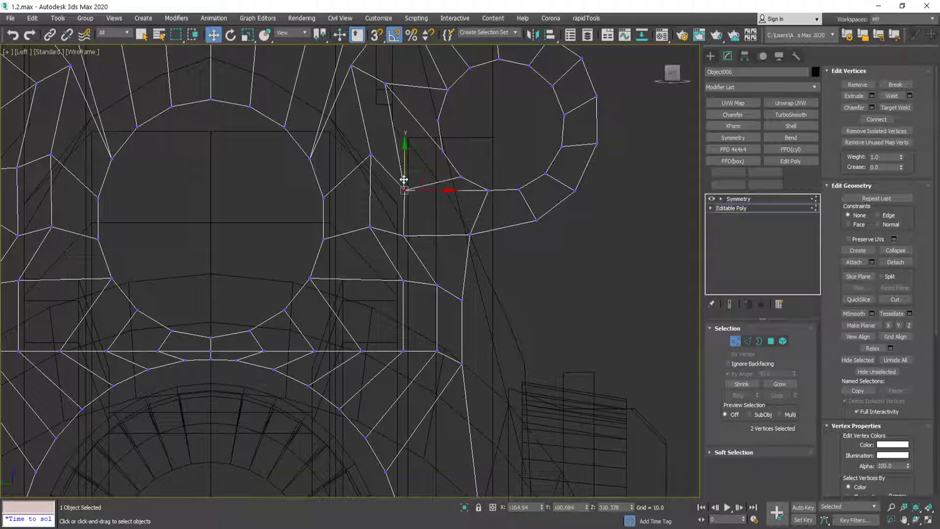
scroll(406, 176, "down", 4)
scroll(403, 155, "up", 3)
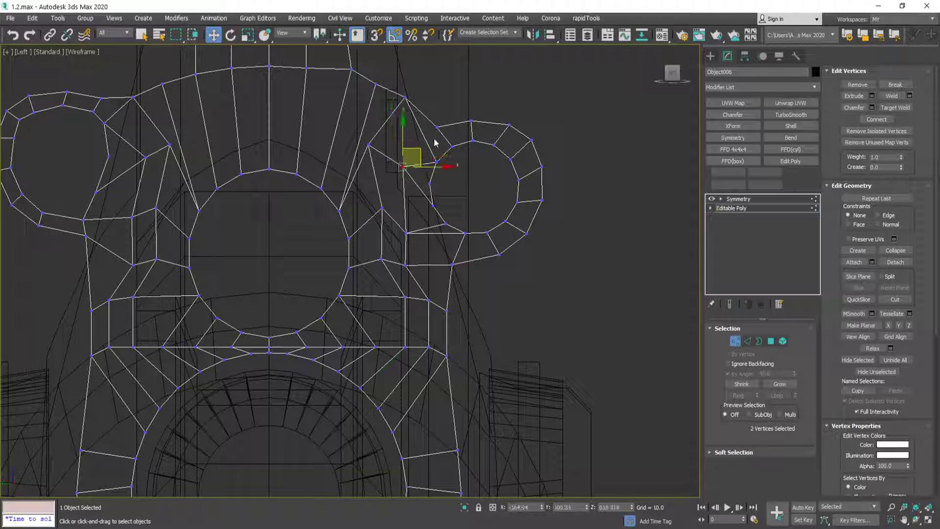
- Select the right loop's inner and outer ring vertices, scale them up uniformly and reposition the enlarged loop
left_click_drag(429, 263, 430, 265)
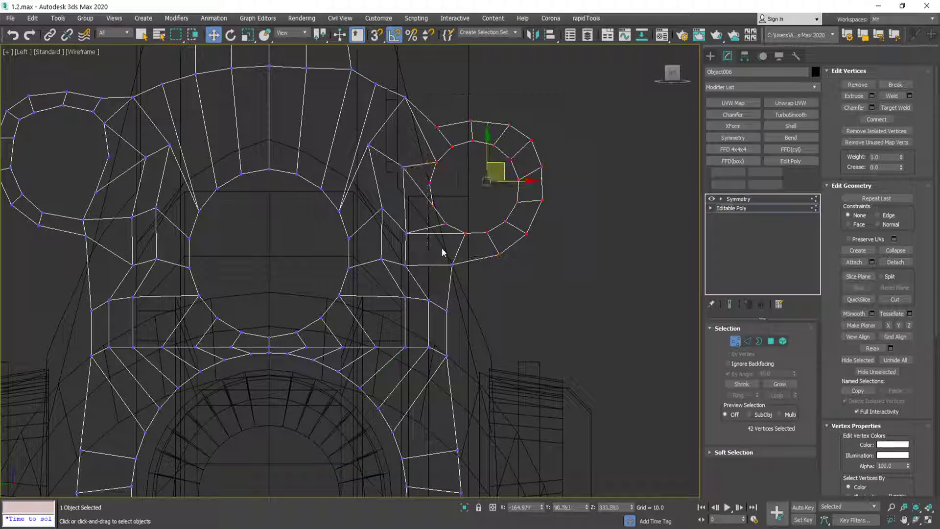
key("e")
key("r")
left_click_drag(495, 163, 502, 145)
key("w")
scroll(460, 263, "down", 4)
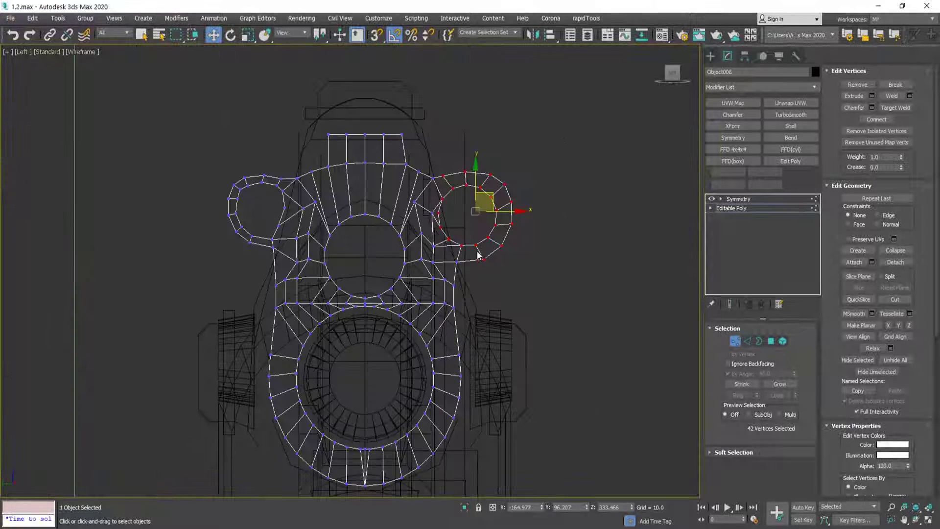
- Reshape the side contour below the right loop by moving the loop's lower junction vertices and the side-edge vertices beneath them
scroll(479, 255, "up", 2)
key("F3")
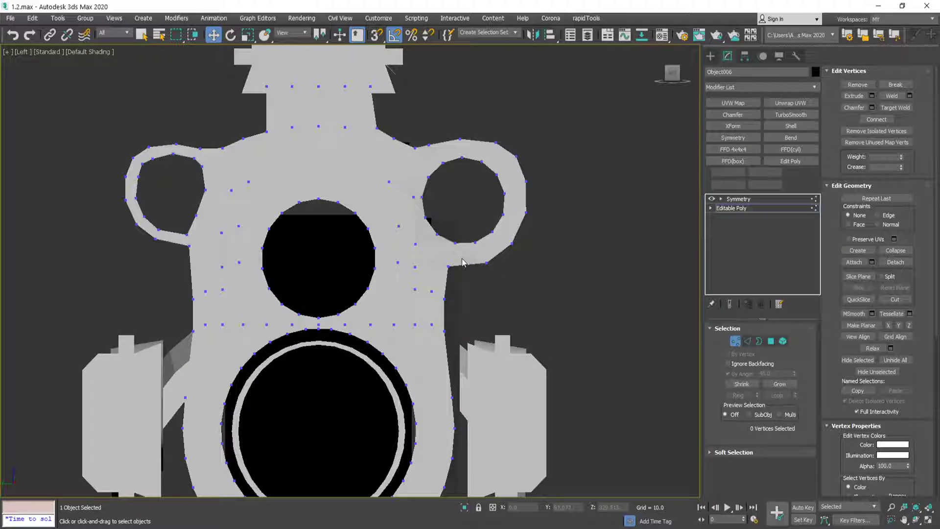
scroll(463, 270, "down", 4)
scroll(462, 271, "up", 5)
left_click(449, 267)
key("F3")
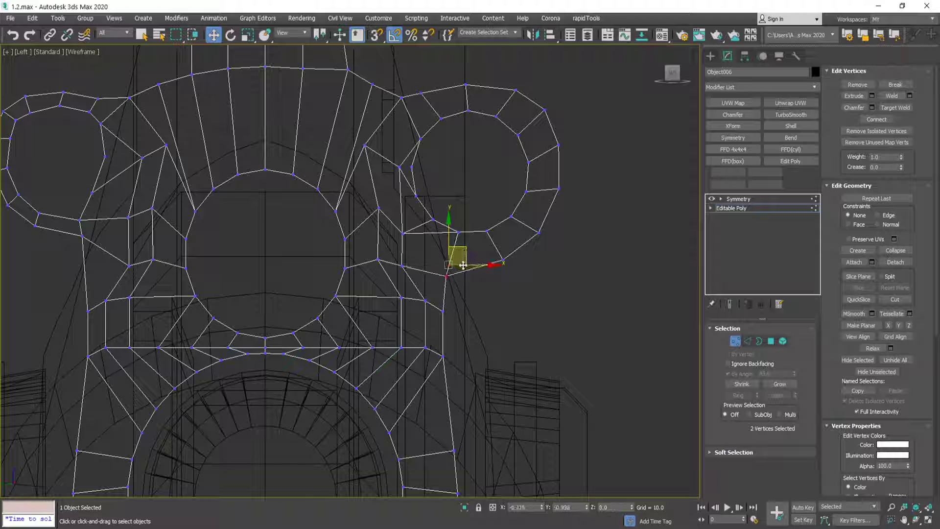
key("F3")
left_click_drag(461, 265, 454, 311)
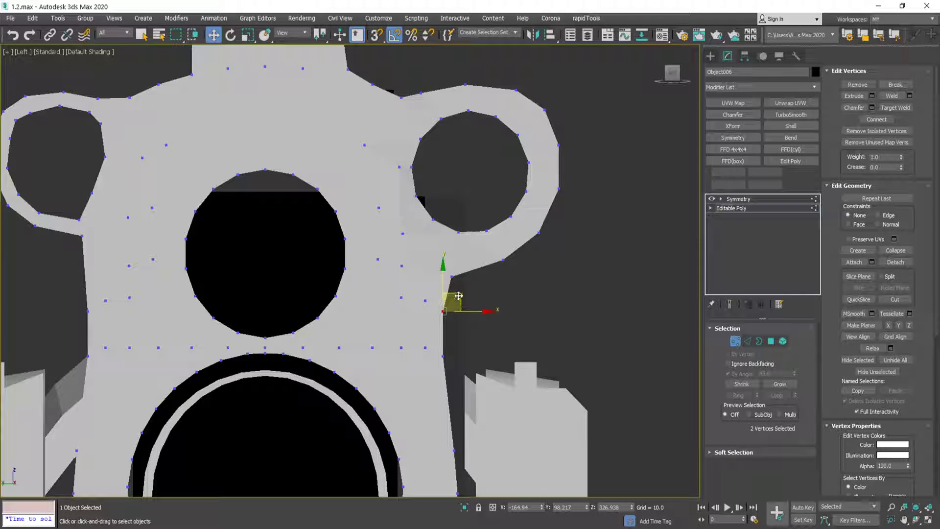
- Return the front plate to its Symmetry level and view the mirrored plate on the rifle at an oblique angle
left_click(740, 208)
left_click(760, 199)
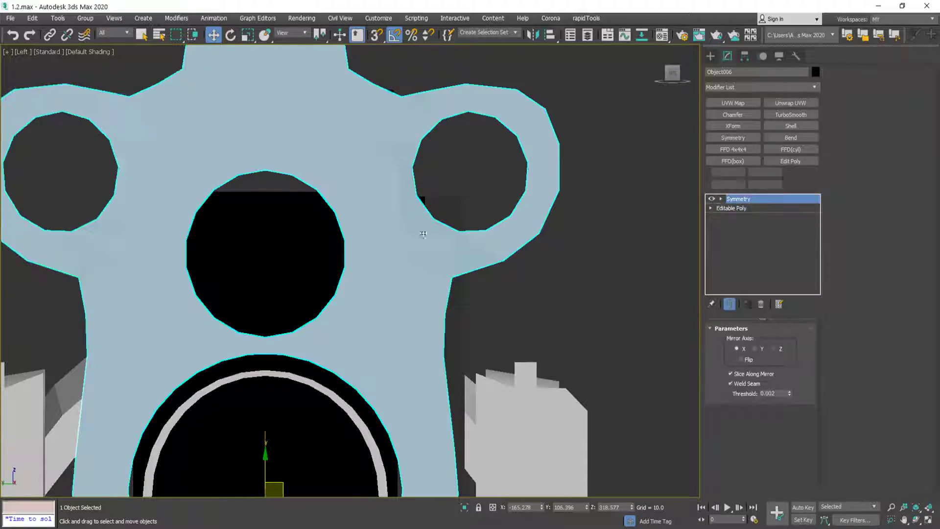
scroll(392, 250, "down", 6)
key("F4")
key("F4")
middle_click_drag(468, 267, 503, 214, "alt")
scroll(504, 214, "up", 10)
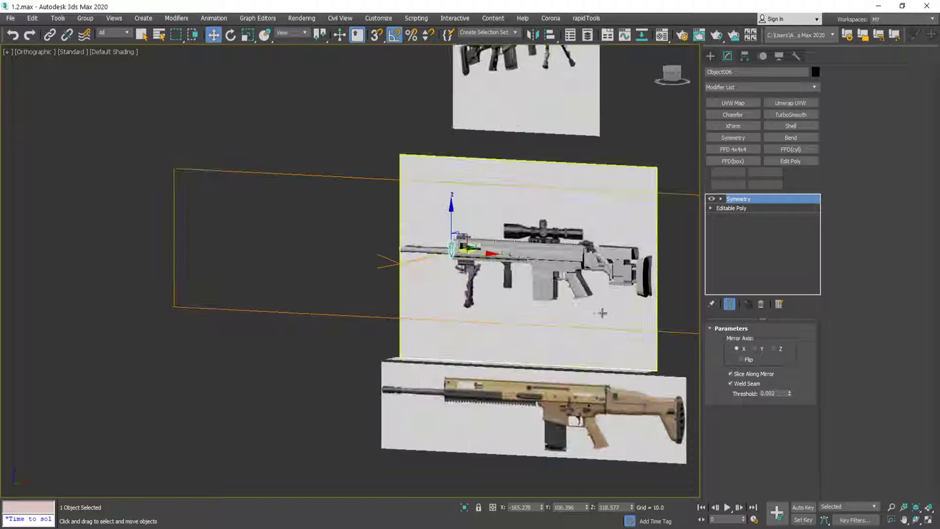
- Examine the handguard front, bipod mount and barrel in the side-view reference photos against the modelled rifle
scroll(356, 335, "down", 7)
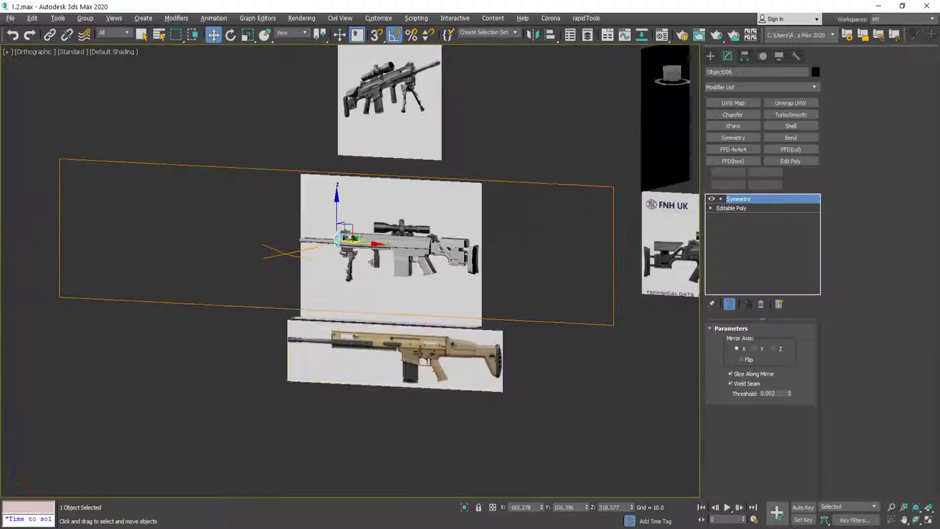
middle_click_drag(390, 248, 345, 235, "alt")
scroll(343, 233, "up", 6)
middle_click_drag(346, 272, 377, 287, "alt")
scroll(500, 270, "down", 7)
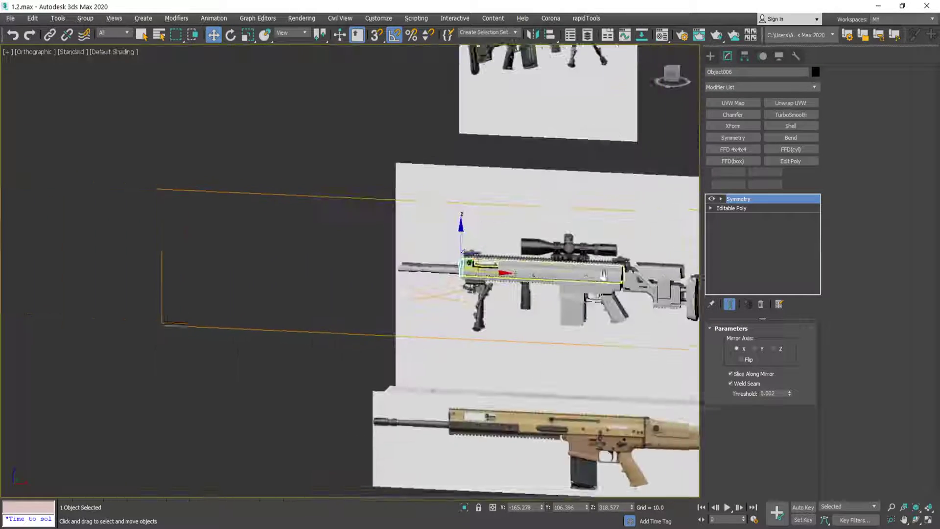
middle_click_drag(500, 270, 49, 268)
middle_click_drag(646, 266, 318, 220, "alt")
scroll(496, 303, "up", 3)
scroll(497, 302, "up", 8)
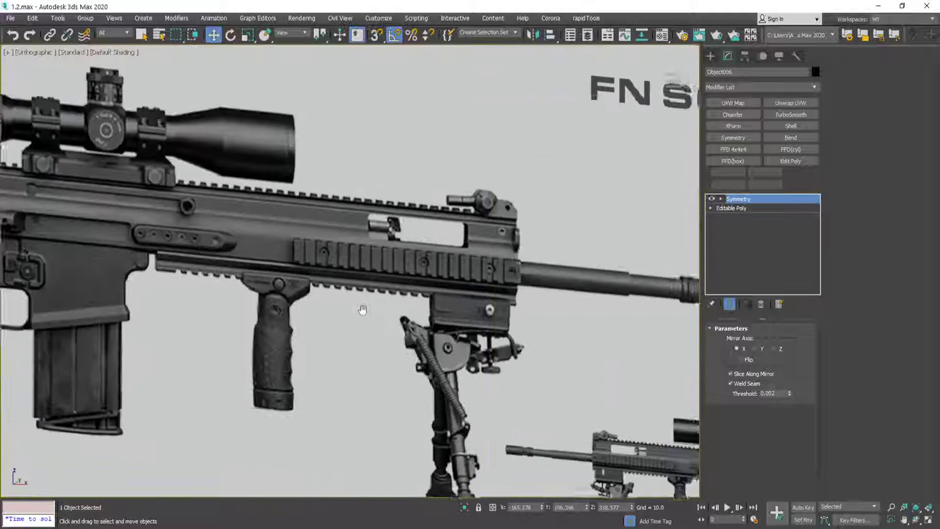
scroll(499, 280, "down", 6)
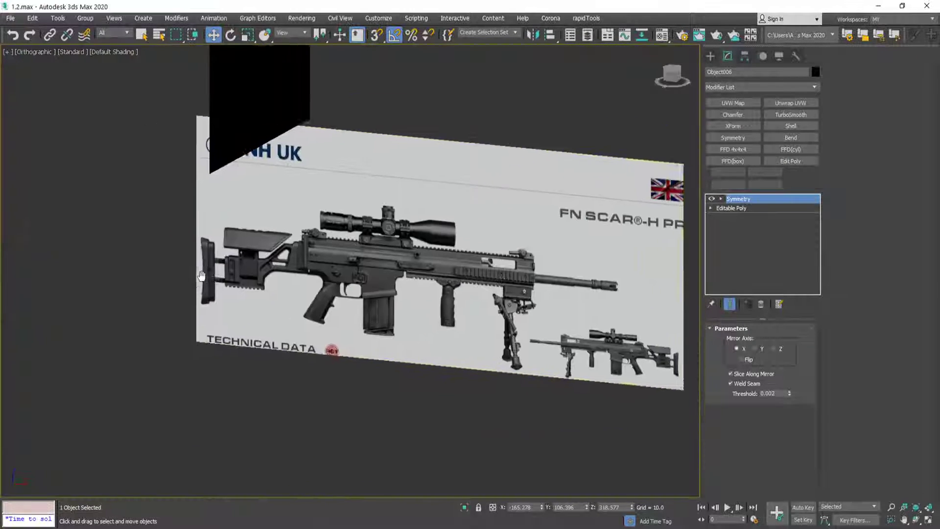
middle_click_drag(499, 280, 484, 274, "alt")
scroll(483, 274, "up", 6)
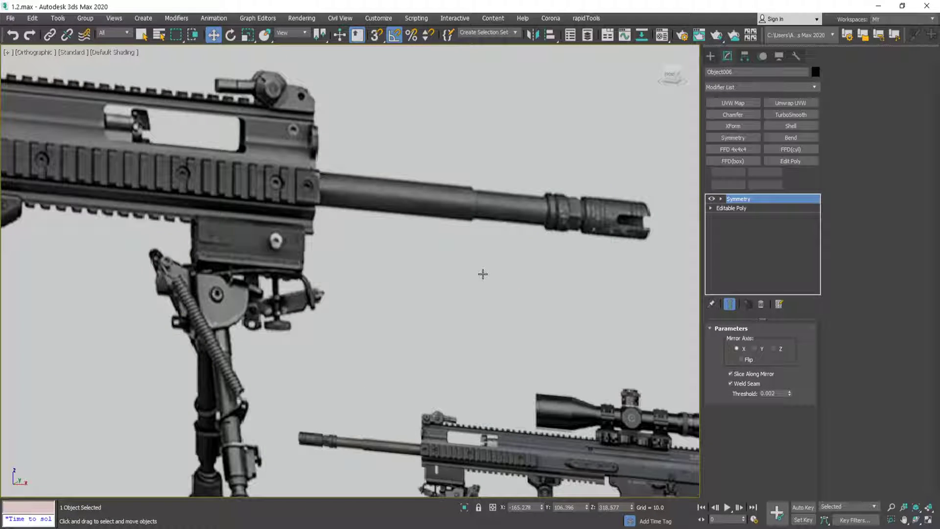
scroll(486, 279, "down", 6)
- Inspect the mirrored front plate's side loops and mesh edges from both sides against the modelled handguard and barrel
middle_click_drag(20, 252, 279, 240)
scroll(105, 201, "up", 7)
middle_click_drag(30, 98, 241, 177)
scroll(238, 174, "up", 3)
key("F4")
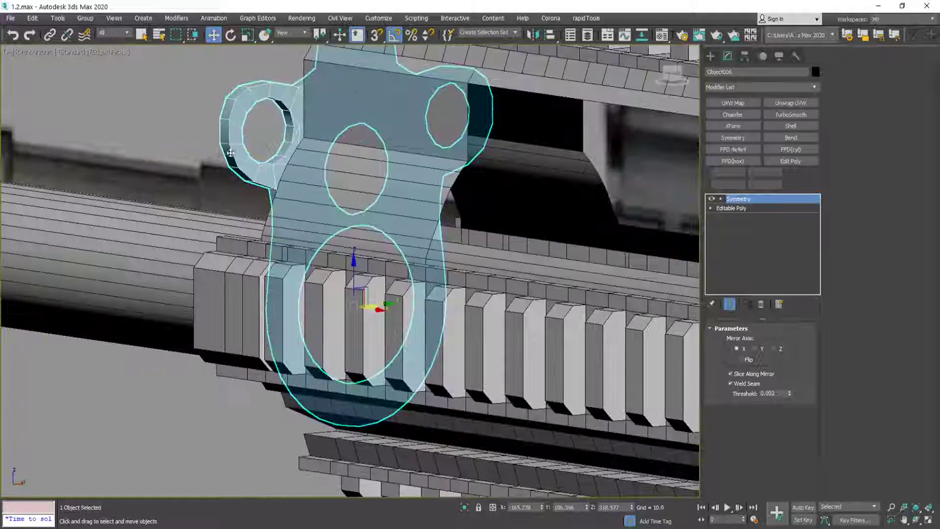
key("F4")
scroll(242, 147, "down", 6)
mouse_move(343, 159)
middle_mouse_down("alt")
mouse_move(270, 158)
mouse_move(441, 175)
mouse_move(440, 160)
mouse_move(338, 153)
middle_mouse_up("alt")
scroll(416, 160, "down", 3)
scroll(338, 152, "up", 5)
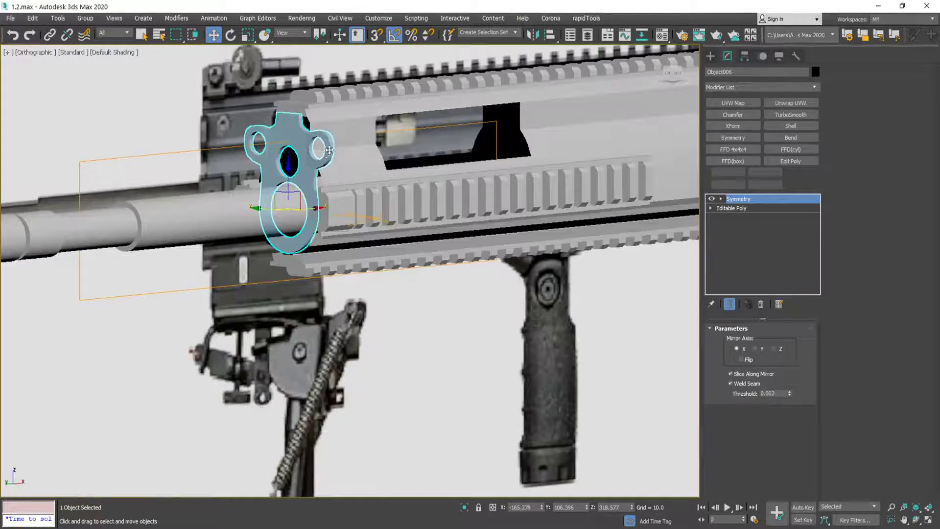
scroll(323, 153, "up", 6)
key("F4")
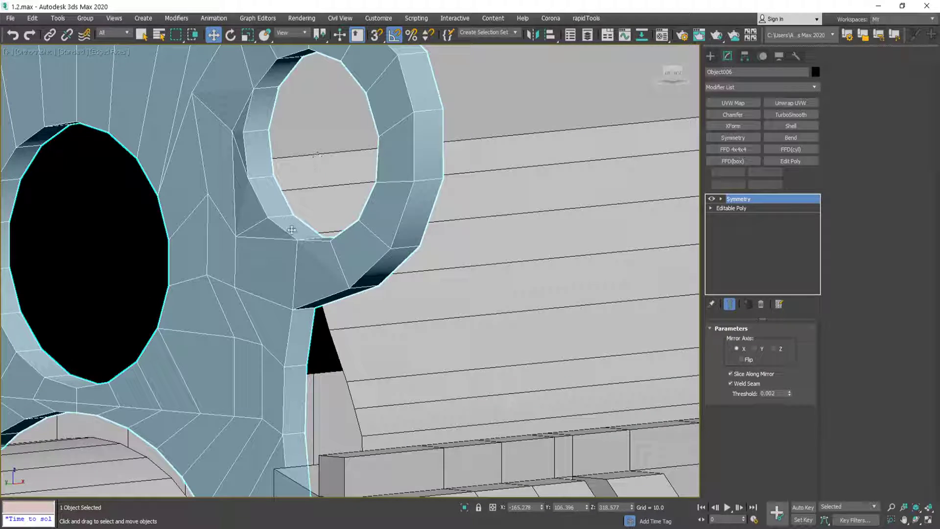
- Study the receiver side and charging handle area in the angled reference photo and on the modelled rifle
scroll(277, 263, "down", 6)
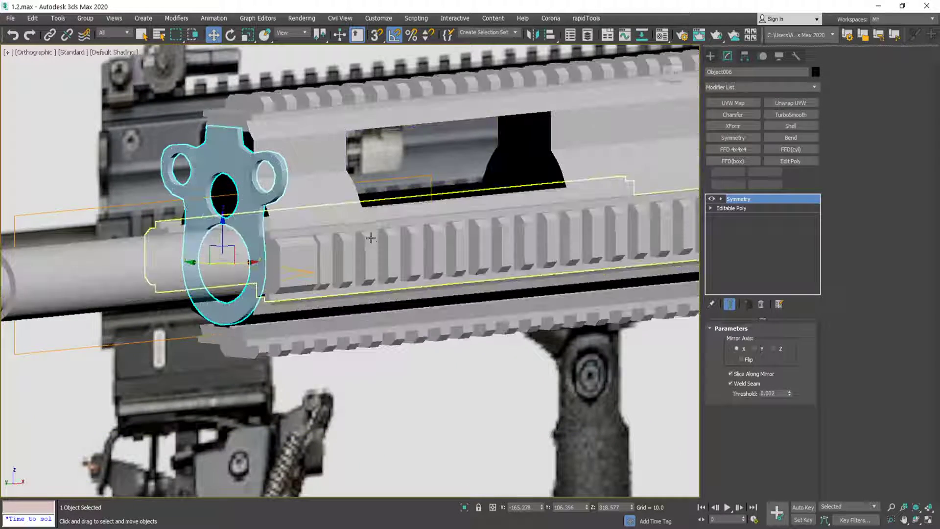
scroll(453, 245, "down", 3)
key("F4")
middle_click_drag(453, 245, 350, 220)
scroll(349, 219, "up", 3)
middle_click_drag(546, 241, 147, 210, "alt")
scroll(398, 235, "down", 8)
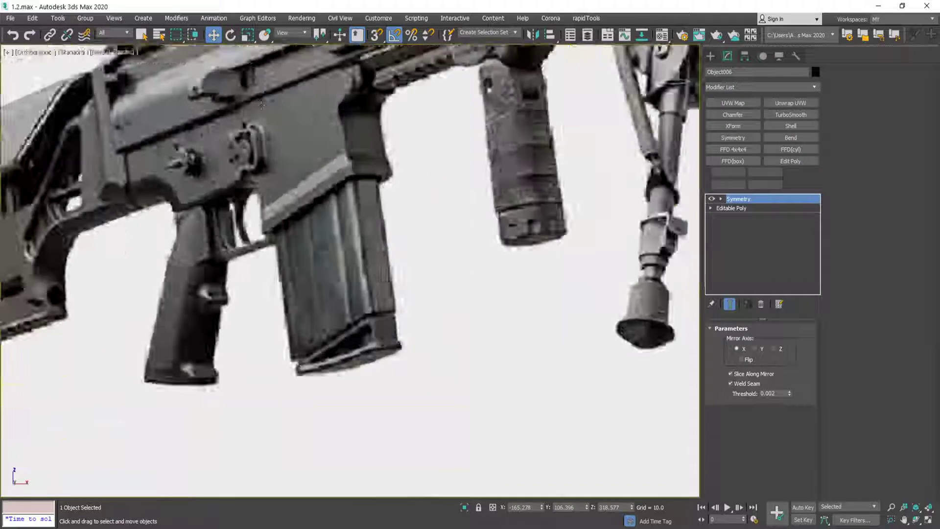
scroll(261, 104, "up", 3)
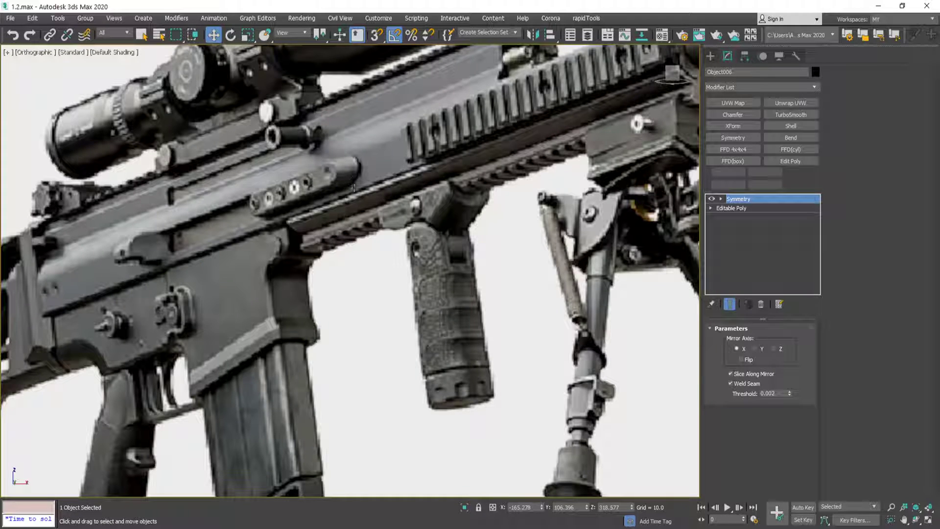
scroll(337, 151, "down", 8)
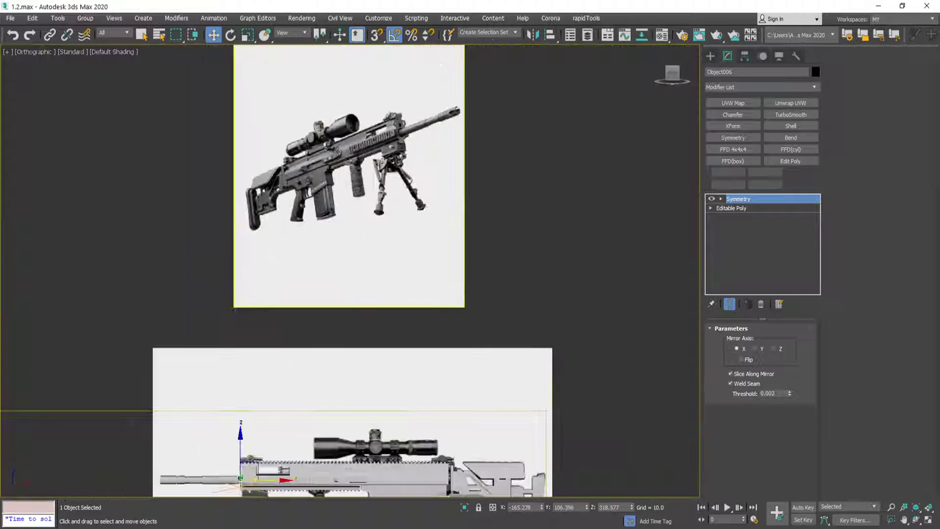
middle_click_drag(388, 399, 364, 223)
scroll(397, 297, "up", 8)
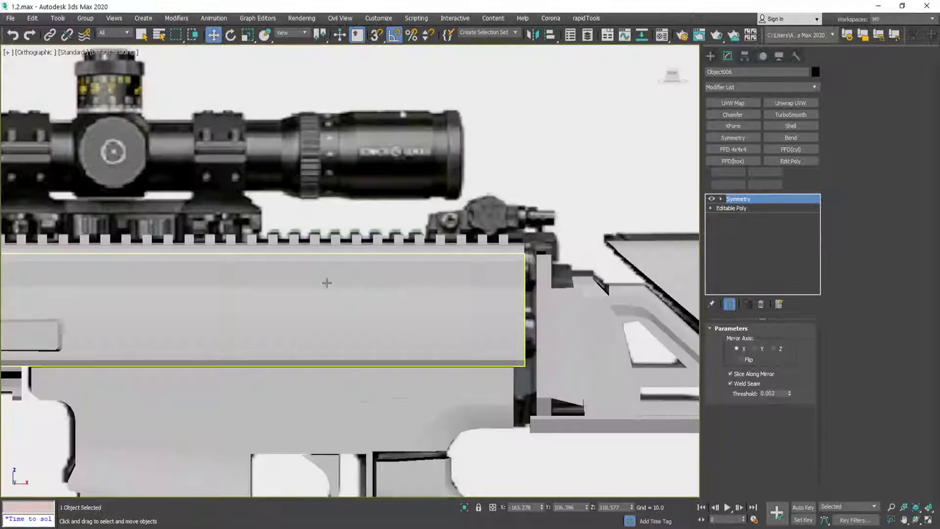
mouse_move(133, 292)
middle_mouse_down()
mouse_move(362, 244)
mouse_move(346, 258)
mouse_move(363, 266)
middle_mouse_up()
- Select the upper receiver body and examine its edge layout around the long recess below the top rail
left_click(362, 245)
key("F4")
scroll(312, 240, "up", 5)
scroll(312, 241, "down", 5)
scroll(364, 266, "up", 5)
key("F4")
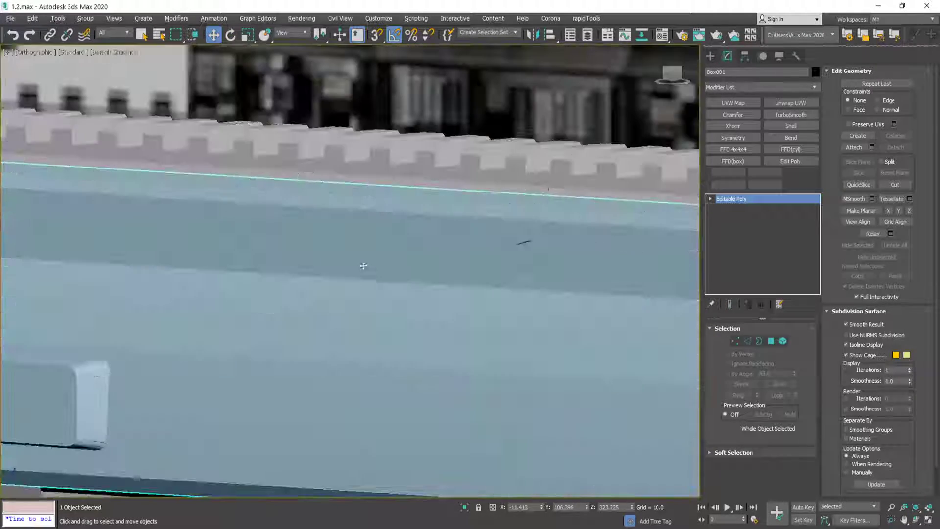
key("F4")
scroll(467, 266, "down", 8)
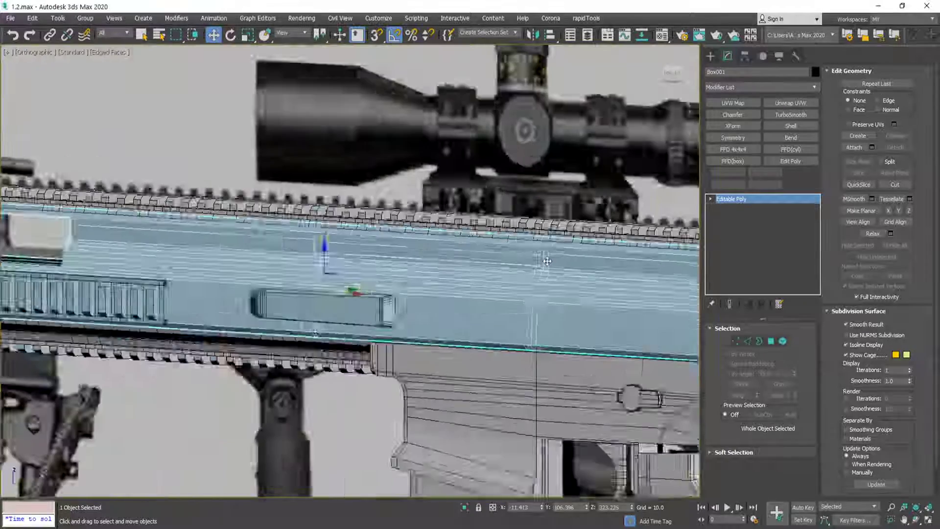
scroll(494, 195, "down", 5)
scroll(558, 230, "up", 12)
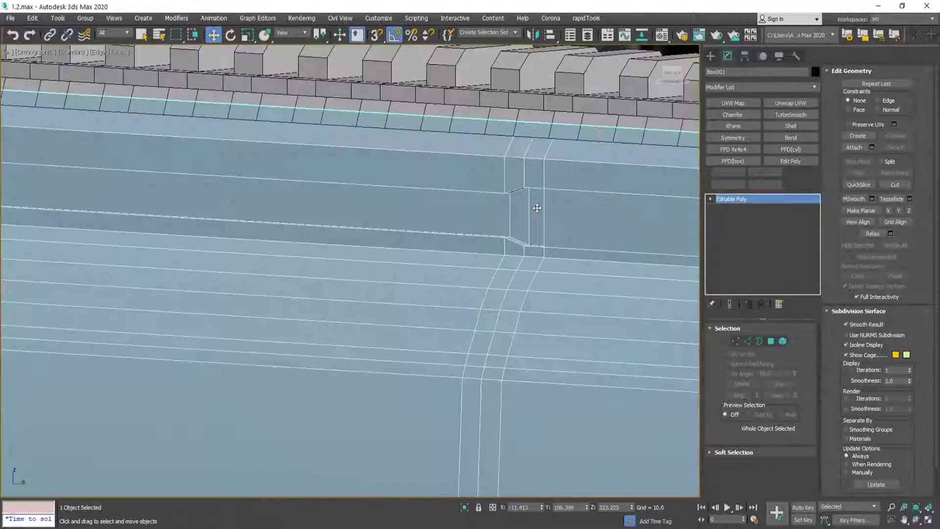
key("F3")
key("F3")
- Draw a flat cylinder with a radius of about 4.9 over the tan rifle's round charging handle and give it 24 sides
left_click(710, 58)
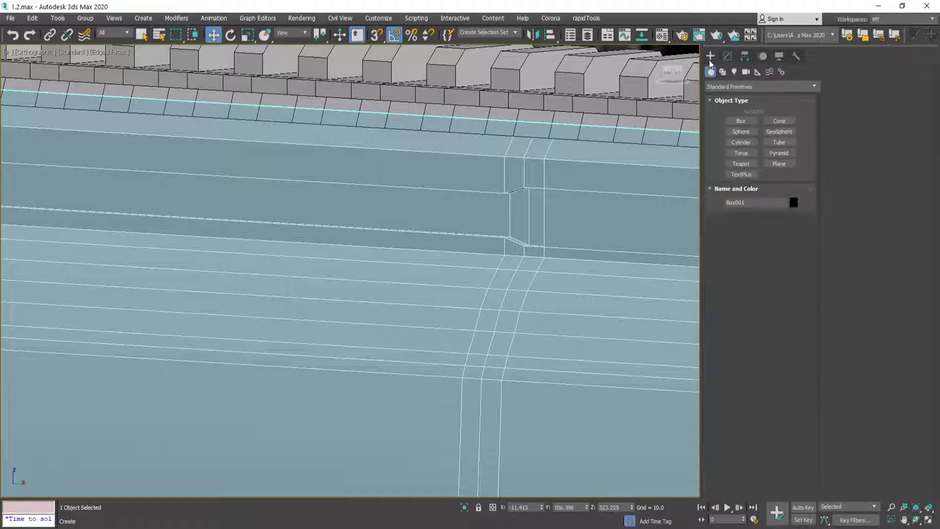
left_click(741, 142)
scroll(653, 69, "down", 4)
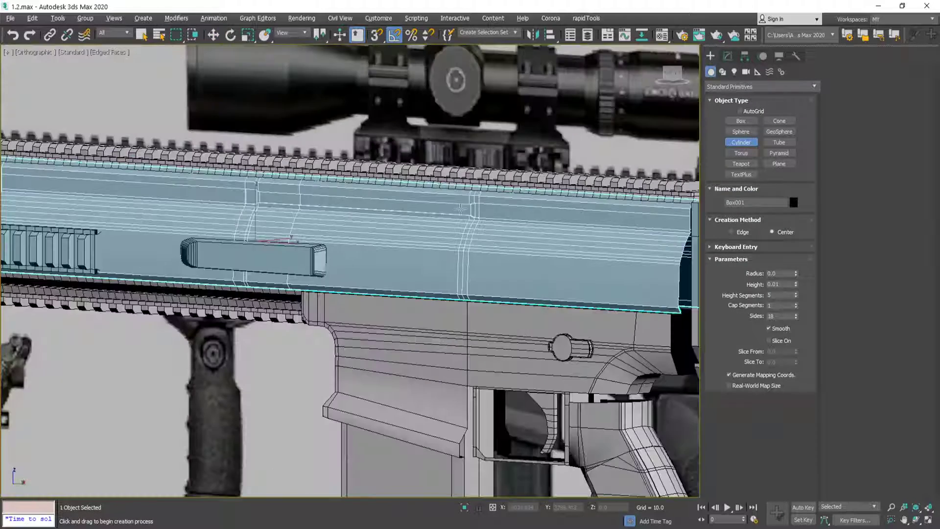
left_click(670, 73)
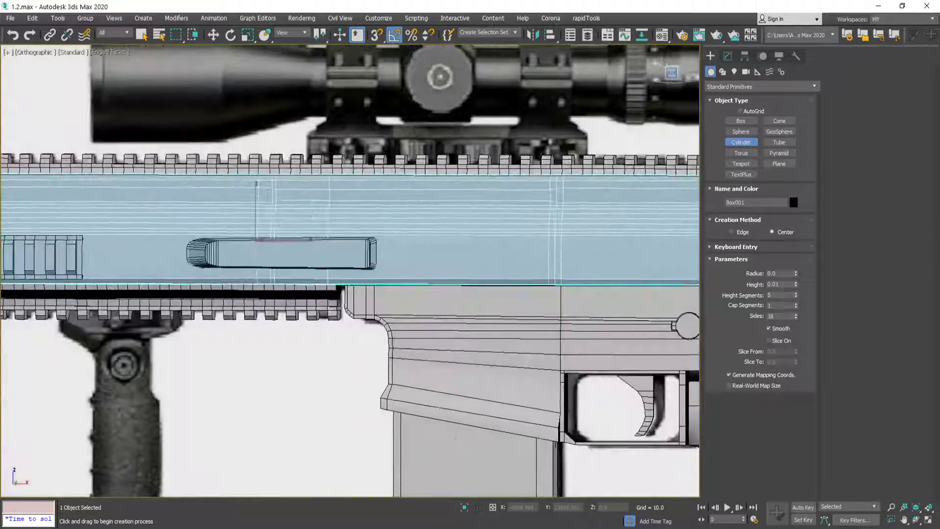
scroll(621, 203, "down", 8)
middle_click_drag(624, 198, 508, 319)
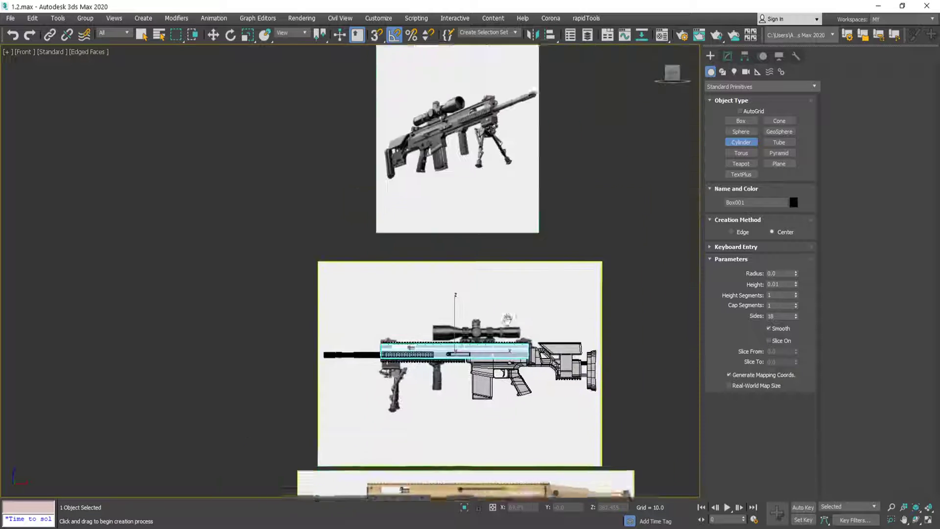
scroll(466, 152, "up", 6)
scroll(348, 97, "down", 6)
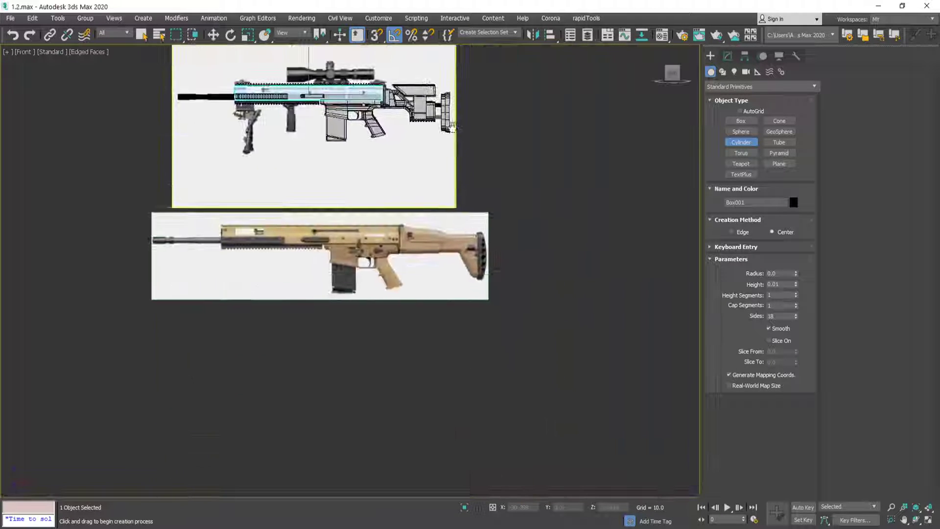
scroll(356, 232, "up", 10)
middle_click_drag(122, 223, 283, 217)
scroll(288, 286, "up", 3)
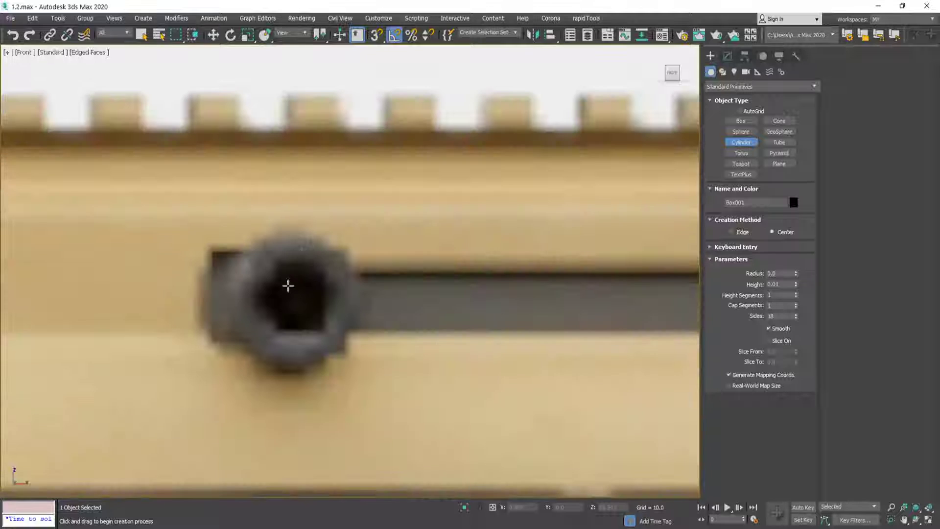
left_click_drag(297, 304, 352, 349)
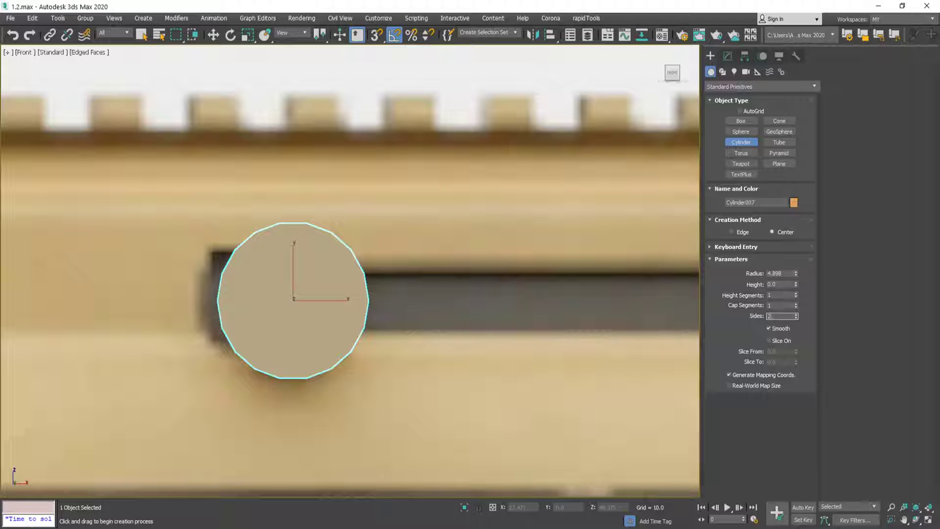
type("4")
key("Return")
- Move the cylinder straight up from the tan reference onto the modelled receiver, just above the raised side block
scroll(606, 200, "down", 5)
scroll(469, 269, "up", 8)
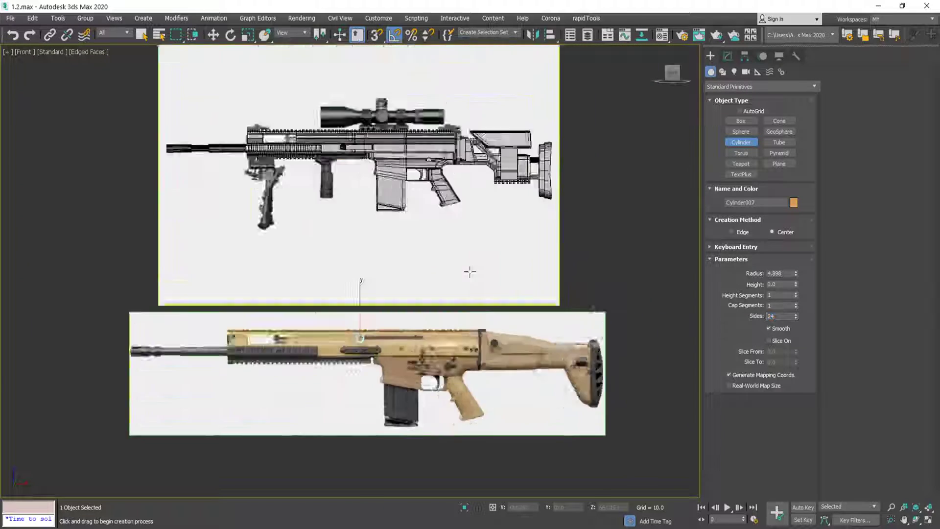
key("w")
left_click_drag(253, 365, 253, 80)
scroll(372, 309, "up", 6)
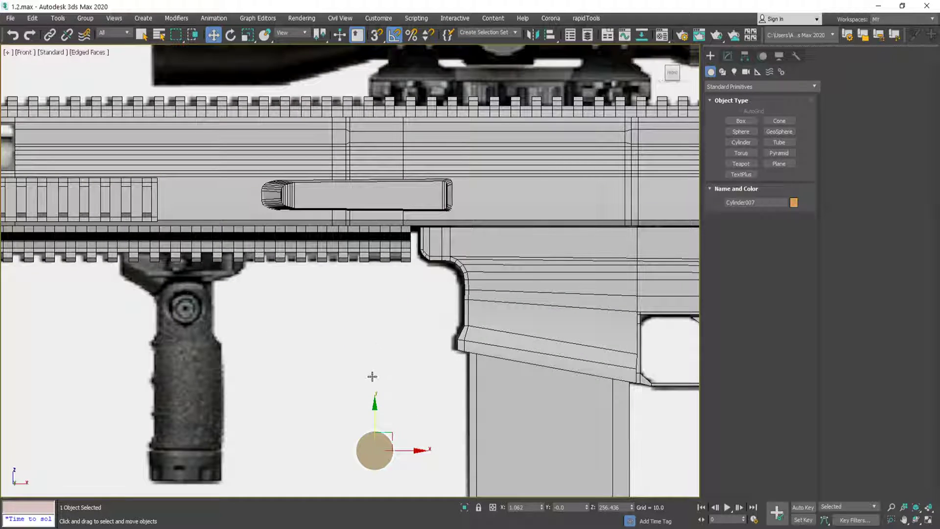
key("F4")
key("F3")
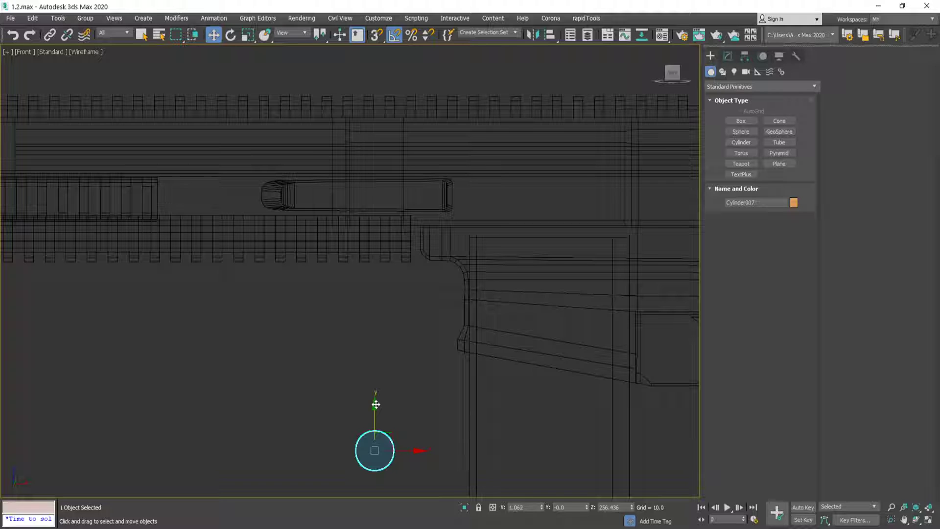
left_click_drag(376, 404, 362, 98)
- Set the charging handle cylinder's height to -16.92
mouse_move(230, 128)
middle_mouse_down()
mouse_move(466, 184)
mouse_move(464, 223)
mouse_move(310, 210)
mouse_move(98, 252)
middle_mouse_up()
key("F3")
scroll(422, 239, "up", 5)
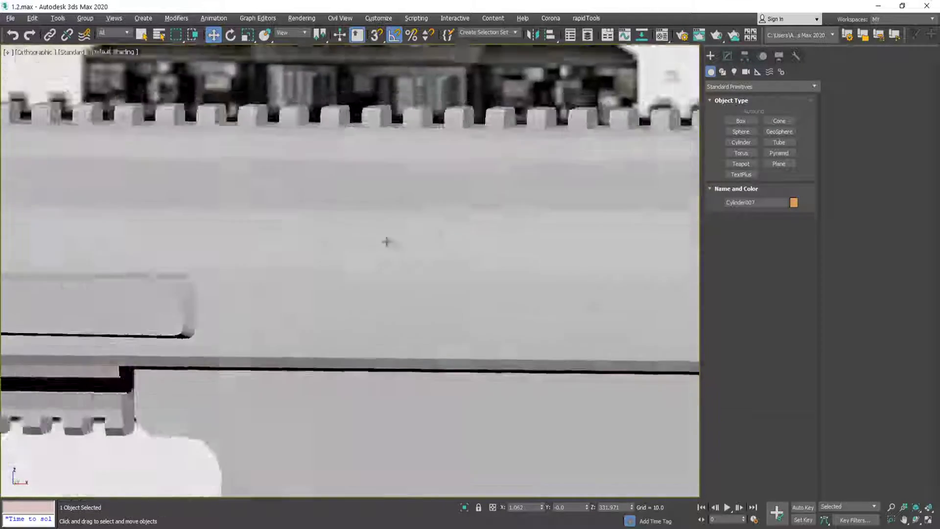
scroll(341, 242, "down", 3)
middle_click_drag(387, 242, 267, 250, "alt")
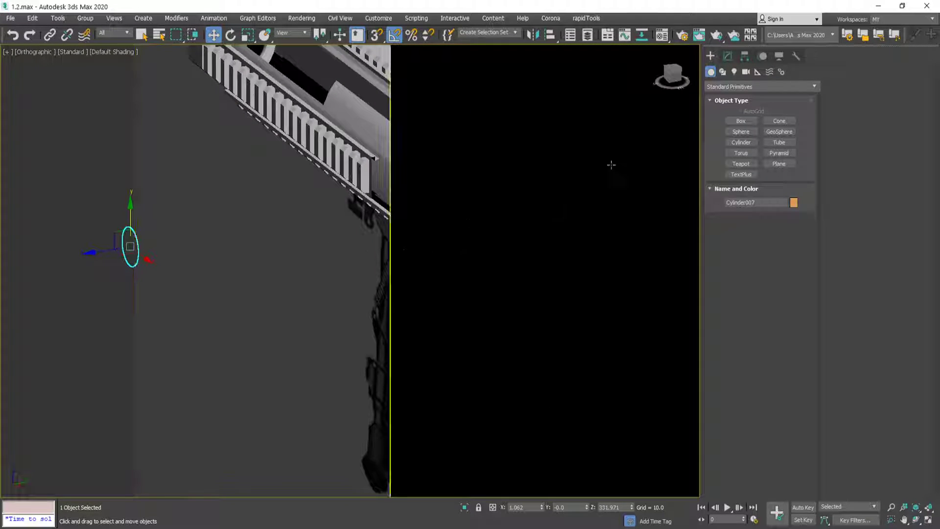
left_click(727, 56)
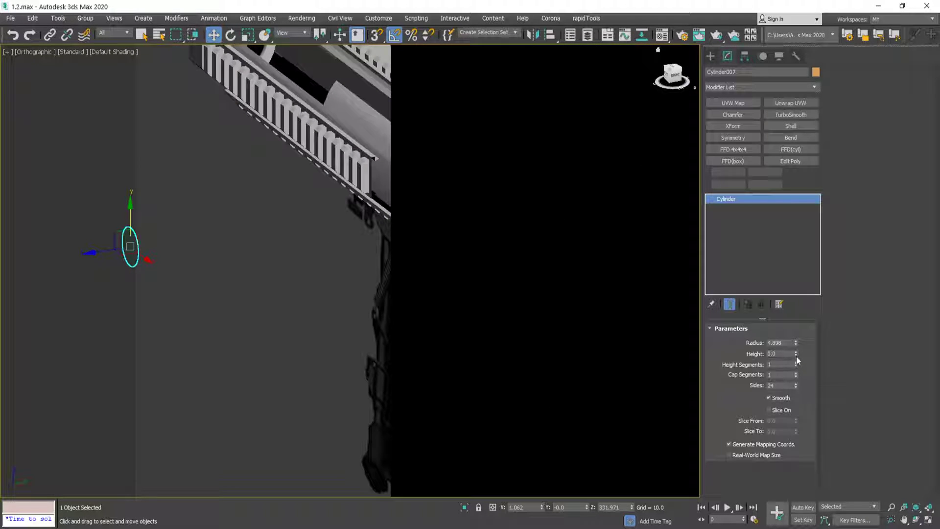
left_click_drag(796, 355, 732, 157)
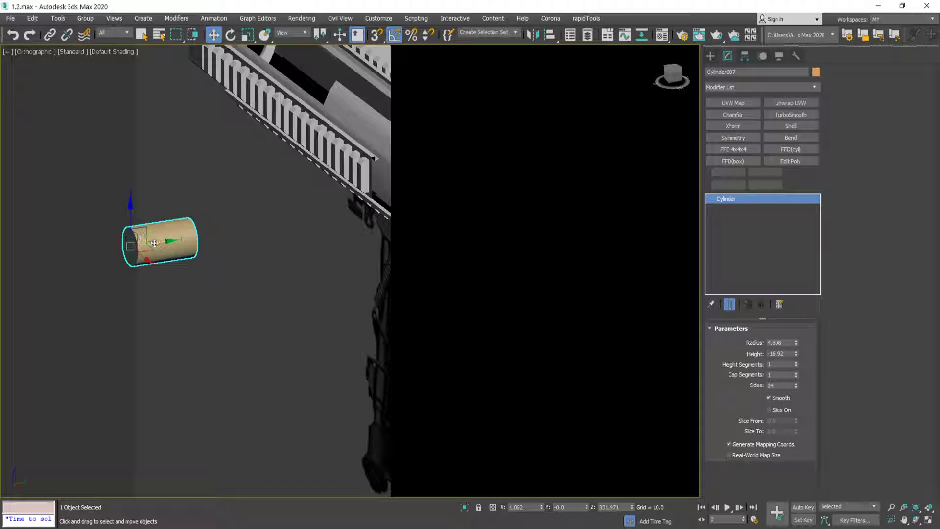
- Move the cylinder along its depth axis until it protrudes from the receiver's side above the raised block
left_click_drag(155, 243, 441, 196)
scroll(457, 175, "up", 8)
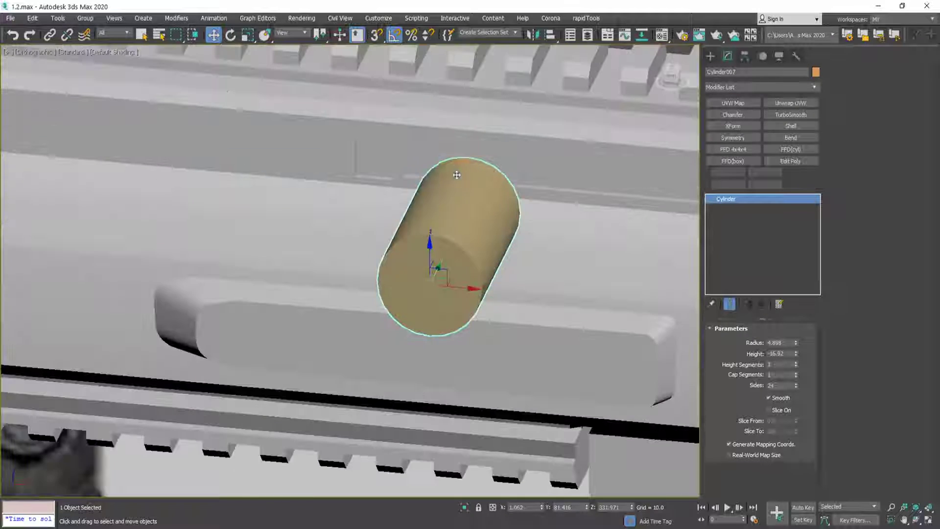
middle_click_drag(457, 175, 527, 162, "alt")
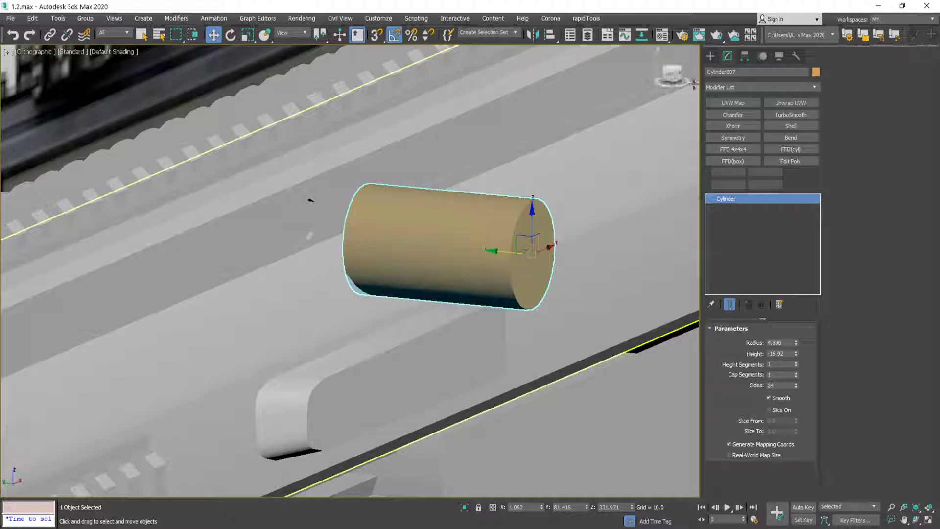
- Return to the front view, make the cylinder see-through and reselect it on the receiver
left_click(679, 73)
middle_click_drag(590, 208, 195, 224)
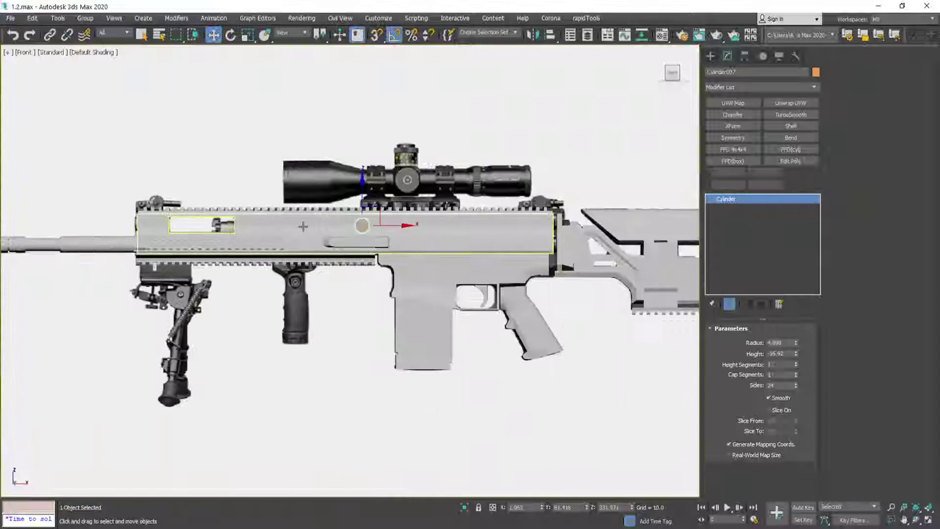
scroll(329, 222, "up", 9)
key("F3")
middle_click_drag(552, 225, 377, 230)
key("F3")
key("alt+x")
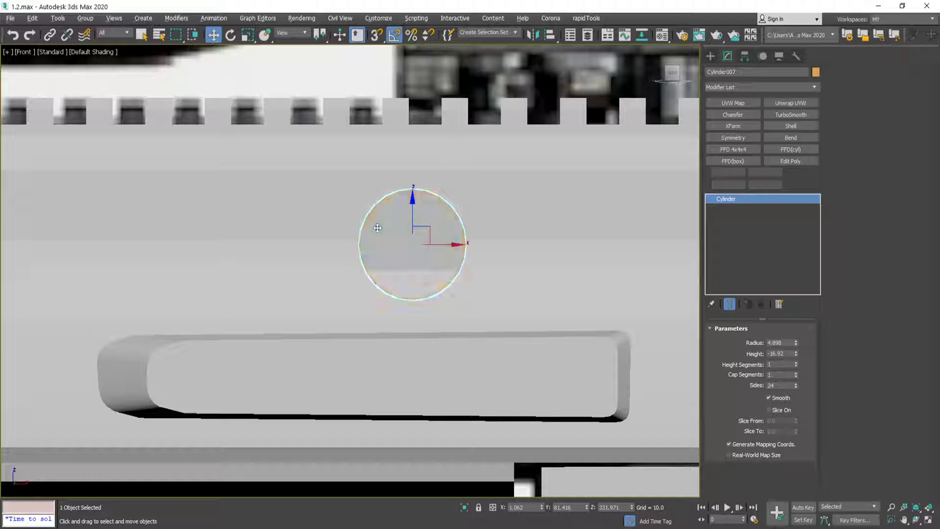
left_click(338, 168)
left_click(385, 200)
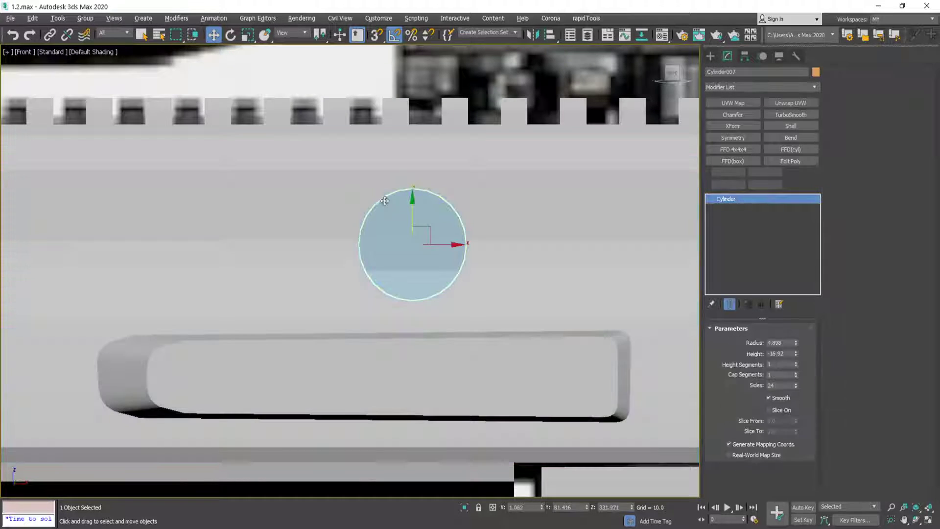
- Isolate the charging handle cylinder together with the side reference photo, and reselect only the cylinder
scroll(425, 216, "down", 7)
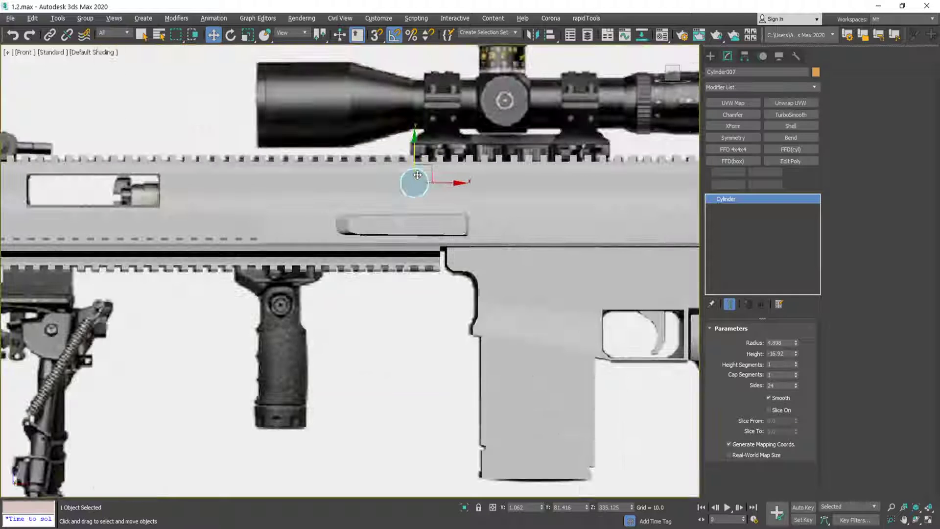
left_click(458, 142, "ctrl")
key("alt+q")
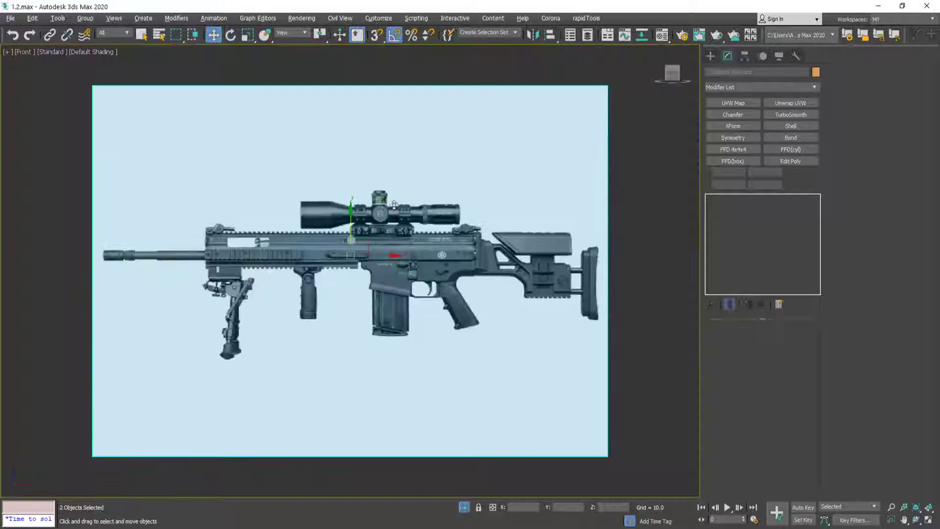
scroll(356, 235, "up", 8)
left_click(329, 178)
scroll(330, 178, "down", 10)
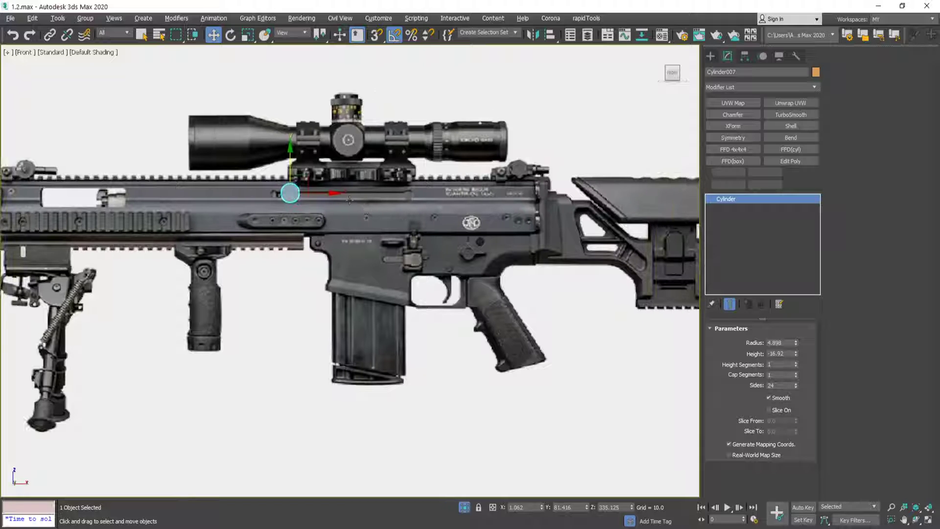
- Slide the cylinder rearward and back forward along the charging handle slot in the side reference photo
left_click_drag(323, 195, 413, 195)
scroll(413, 196, "up", 8)
scroll(435, 192, "down", 6)
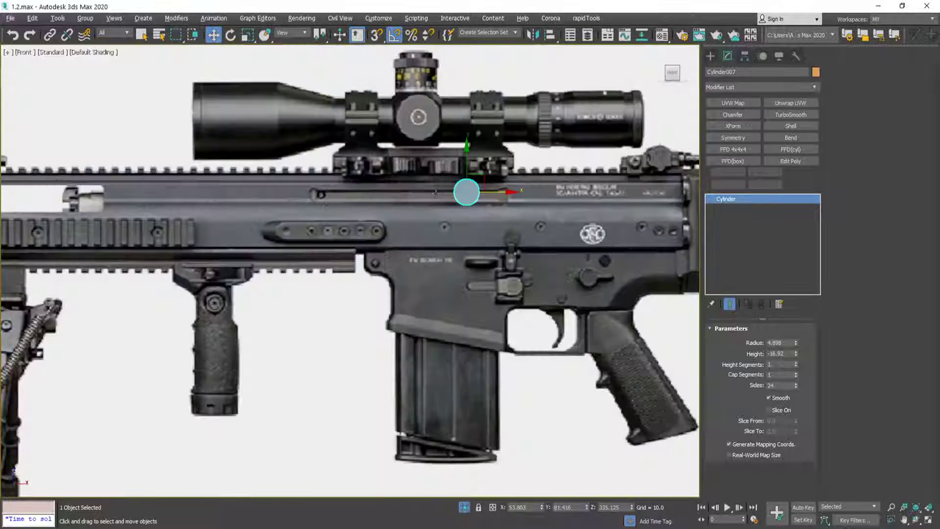
left_click_drag(494, 191, 347, 192)
scroll(351, 192, "down", 2)
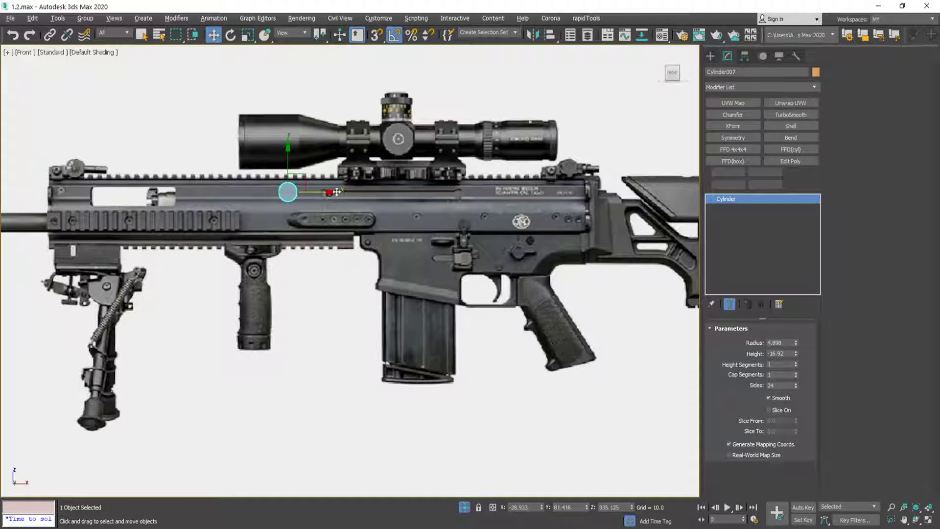
- Position the cylinder at the front end of the charging handle slot in the side reference photo, and exit isolation
scroll(334, 191, "up", 9)
mouse_move(110, 198)
left_mouse_down()
mouse_move(341, 198)
mouse_move(305, 227)
mouse_move(306, 238)
left_mouse_up()
key("F3")
key("F3")
key("r")
key("w")
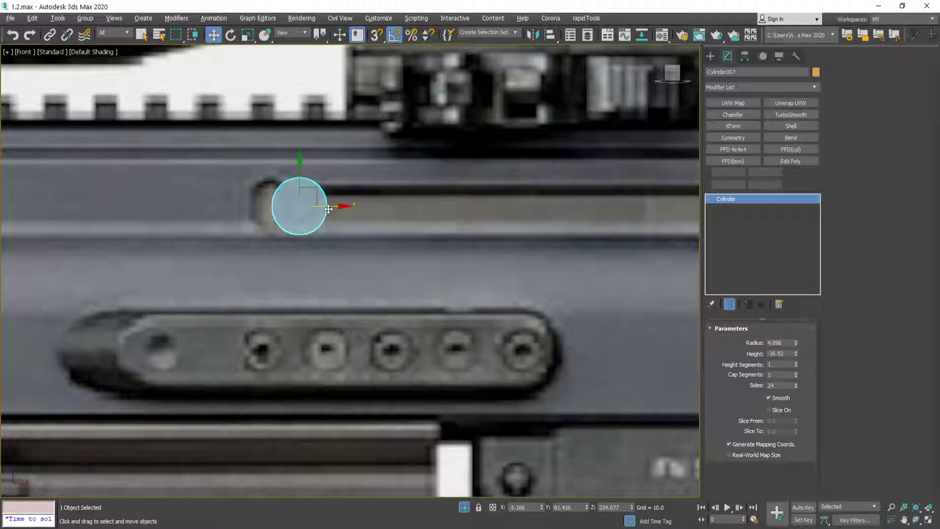
key("alt+q")
scroll(392, 209, "up", 3)
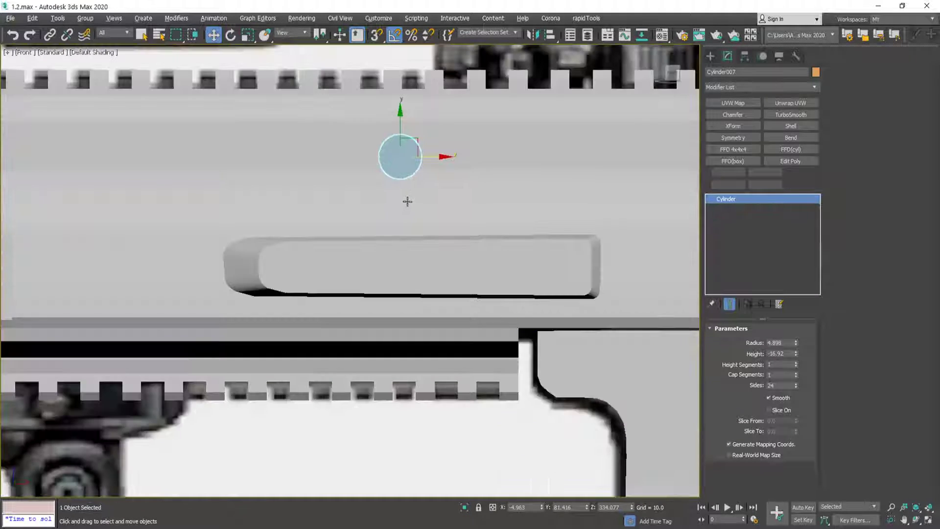
- Compare the cylinder with the angled reference photo and move it inward along its depth axis into the receiver's side
middle_click_drag(407, 202, 315, 128, "alt")
scroll(423, 162, "up", 6)
scroll(414, 159, "down", 10)
middle_click_drag(394, 102, 407, 382)
scroll(422, 89, "up", 3)
scroll(422, 89, "up", 3)
scroll(467, 255, "down", 6)
middle_click_drag(463, 259, 349, 47)
scroll(387, 350, "up", 5)
scroll(307, 178, "up", 5)
middle_click_drag(319, 162, 383, 386)
middle_click_drag(383, 386, 435, 284, "alt")
left_click_drag(406, 254, 307, 245)
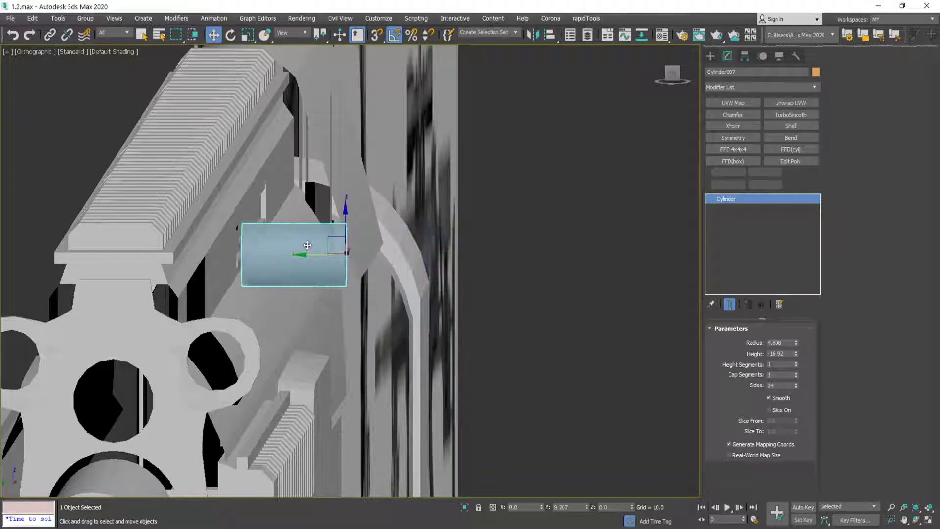
- Pull the cylinder slightly back outward along its depth axis so it protrudes further from the receiver's side
middle_click_drag(303, 245, 190, 246, "alt")
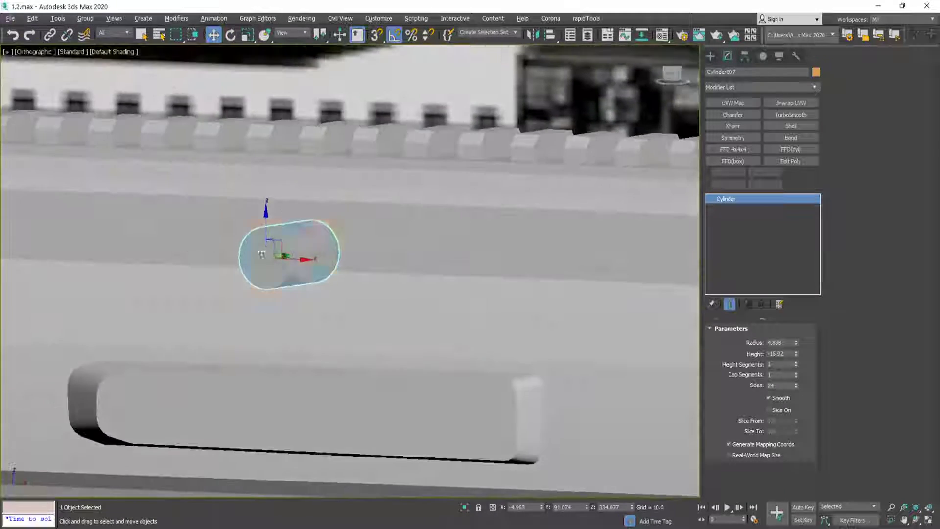
scroll(301, 271, "up", 5)
middle_click_drag(301, 271, 210, 260, "alt")
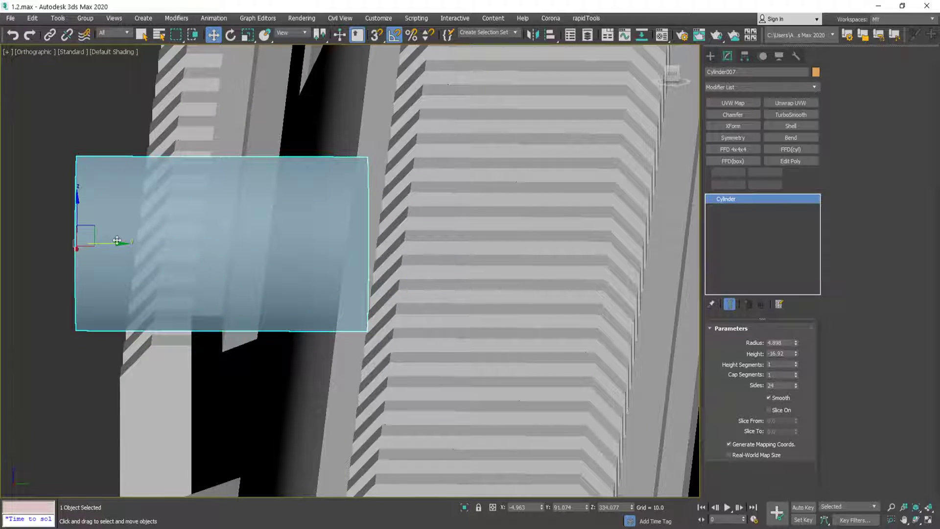
left_click_drag(117, 240, 30, 241)
middle_click_drag(166, 258, 366, 278)
scroll(368, 269, "down", 9)
scroll(366, 278, "up", 5)
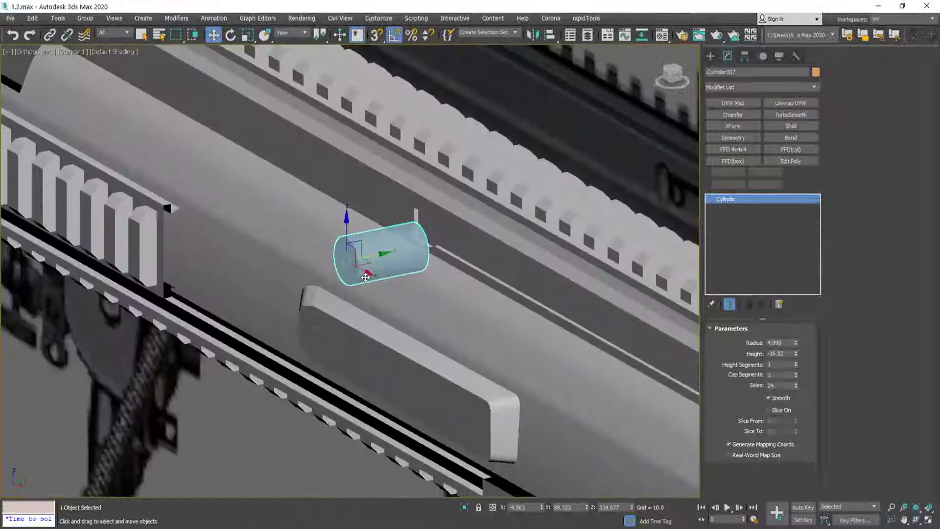
- Shorten the charging handle cylinder by setting its height to -12.639
scroll(366, 278, "up", 3)
key("r")
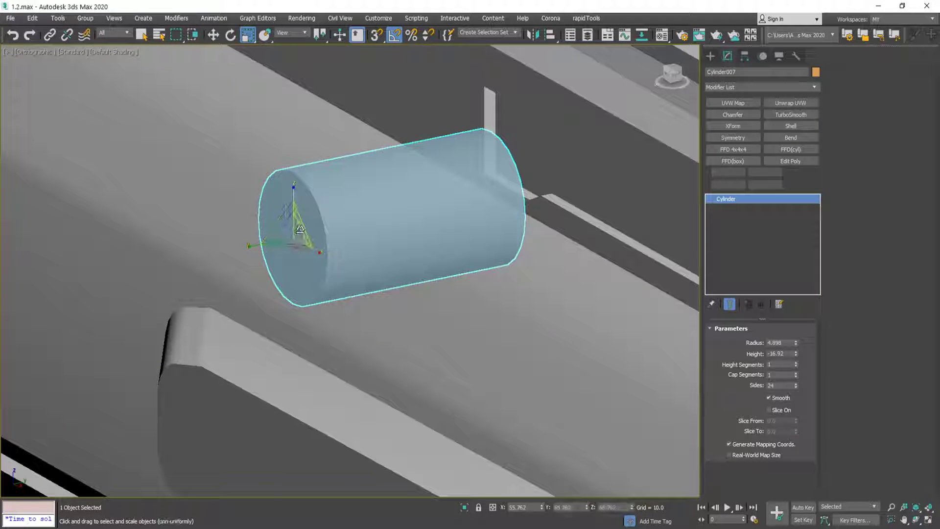
mouse_move(384, 248)
middle_mouse_down("alt")
mouse_move(359, 249)
mouse_move(399, 248)
mouse_move(372, 244)
middle_mouse_up("alt")
left_click_drag(372, 244, 398, 242)
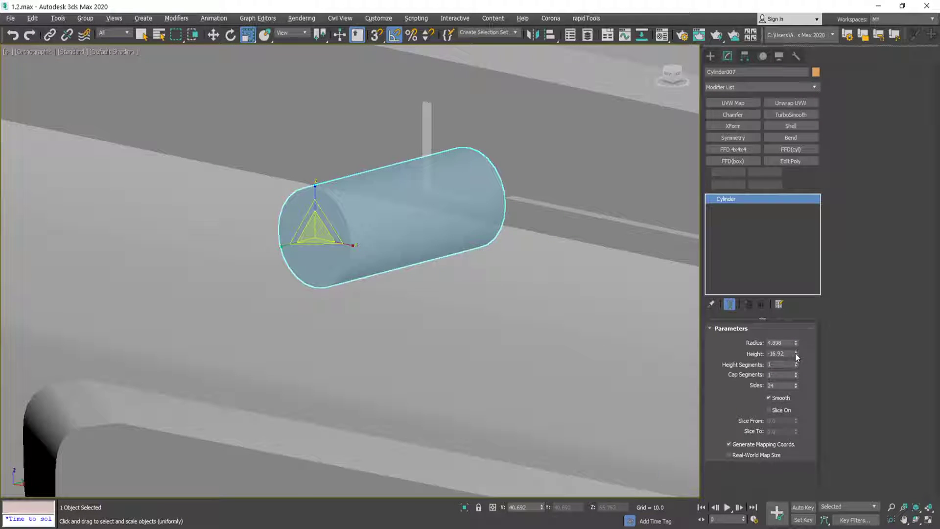
left_click_drag(795, 354, 795, 360)
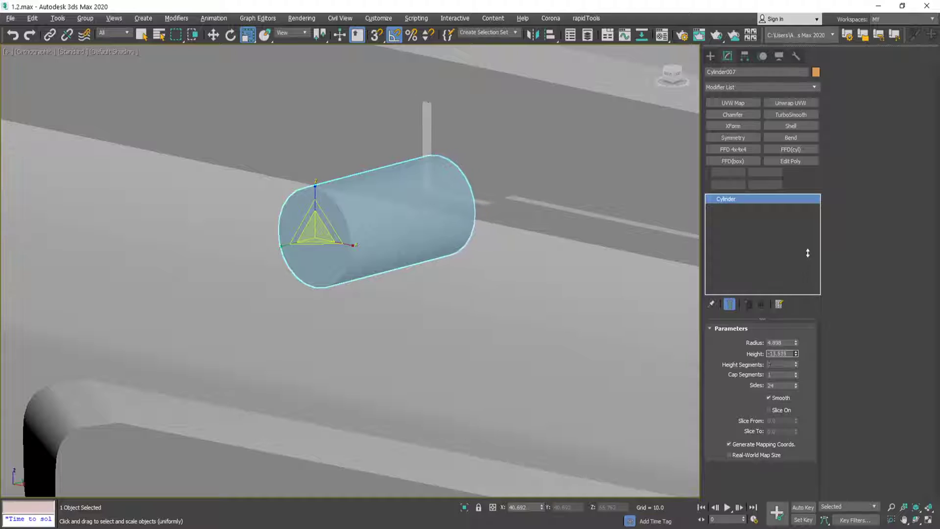
left_click_drag(805, 224, 804, 226)
middle_click_drag(415, 176, 449, 238, "alt")
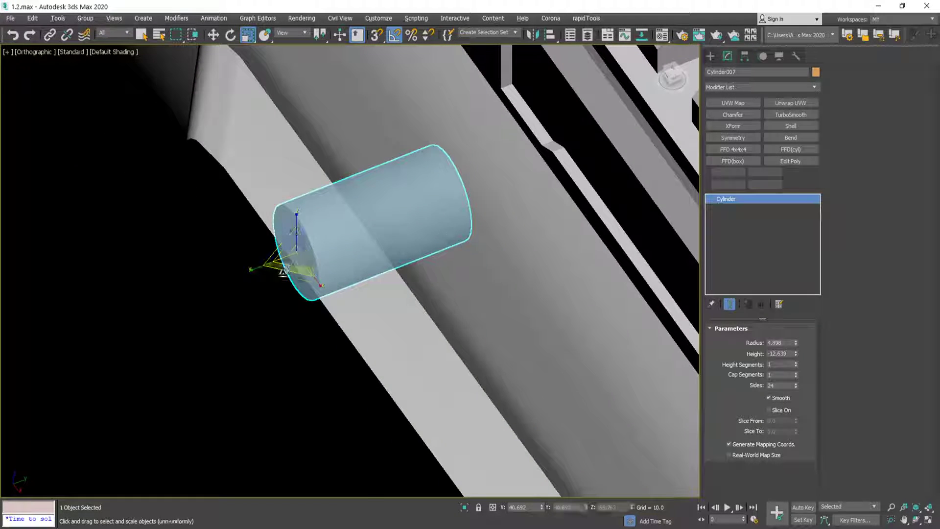
- Push the shortened cylinder inward along its depth axis until its inner end meets the receiver's side
key("w")
left_click_drag(325, 241, 387, 223)
middle_click_drag(387, 223, 368, 337, "alt")
- Examine the charging handle's shape in the angled reference photo and return to the modelled cylinder
scroll(465, 198, "down", 10)
scroll(369, 337, "down", 3)
scroll(336, 195, "up", 10)
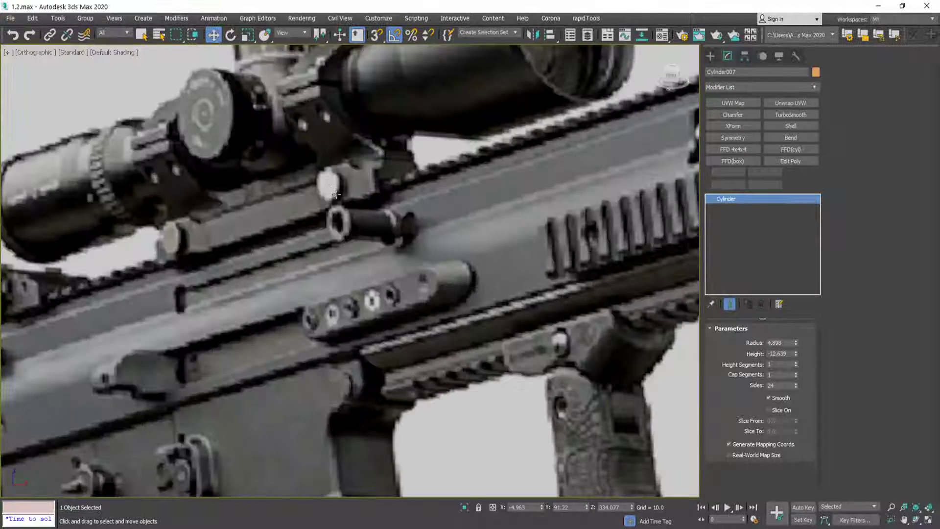
scroll(372, 102, "down", 10)
middle_click_drag(380, 343, 395, 238)
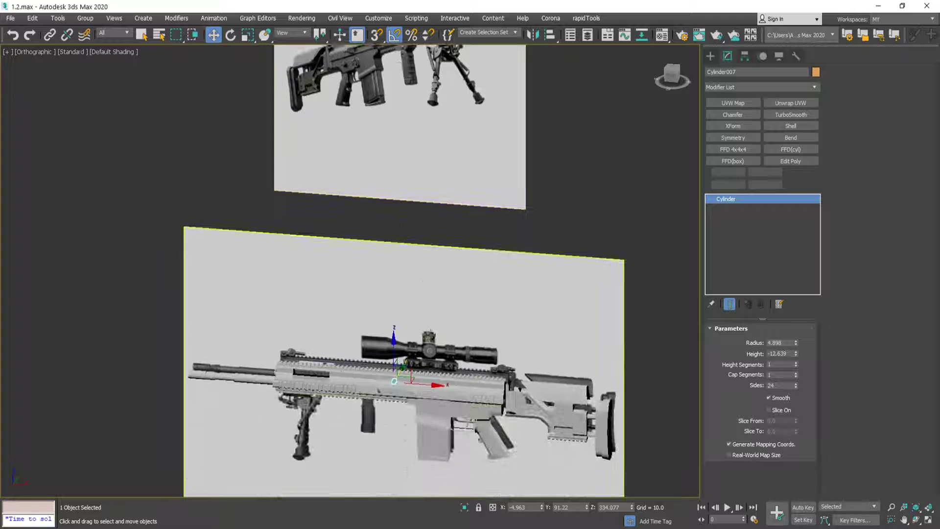
scroll(412, 393, "up", 10)
middle_click_drag(387, 361, 221, 284, "alt")
scroll(189, 273, "up", 6)
- Convert the cylinder to an editable poly, connect its lengthwise edges with a loop and chamfer that into two loops near the ends
key("alt+e")
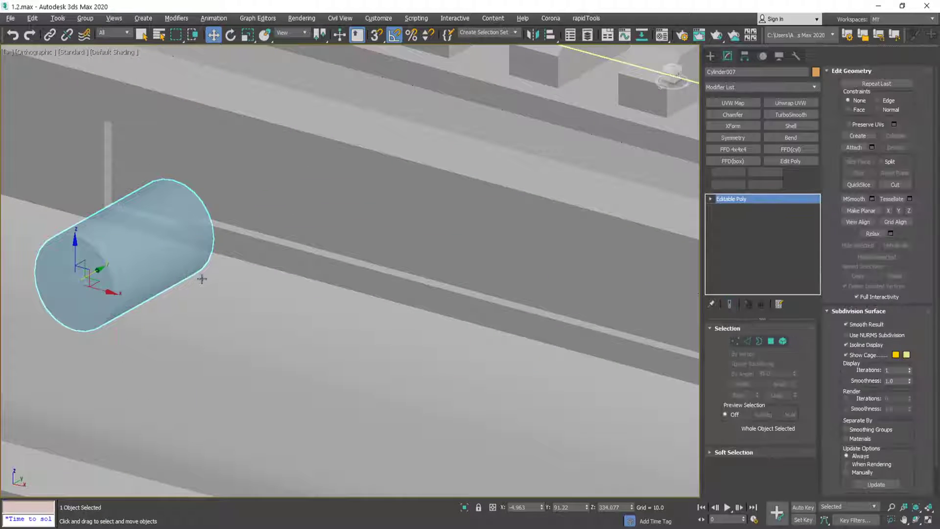
key("2")
left_click(158, 240)
key("alt+r")
key("ctrl+shift+e")
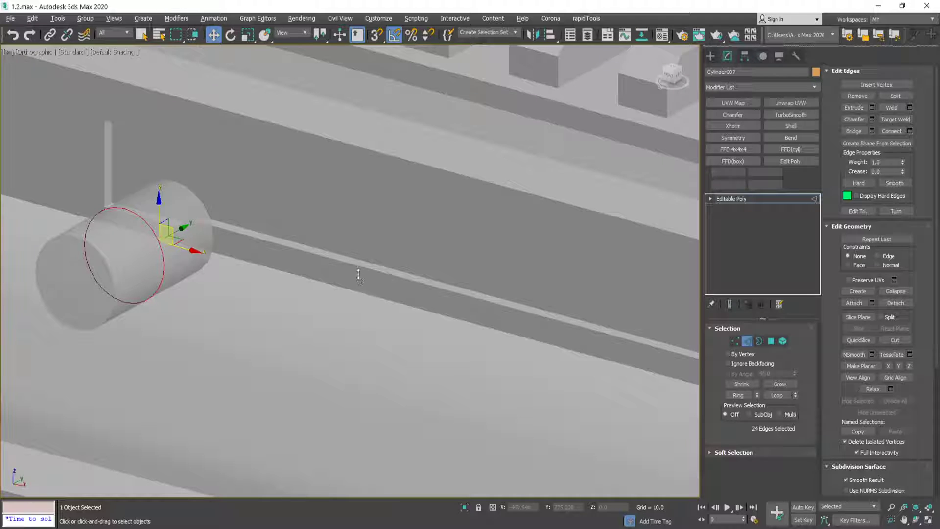
left_click_drag(360, 274, 372, 168)
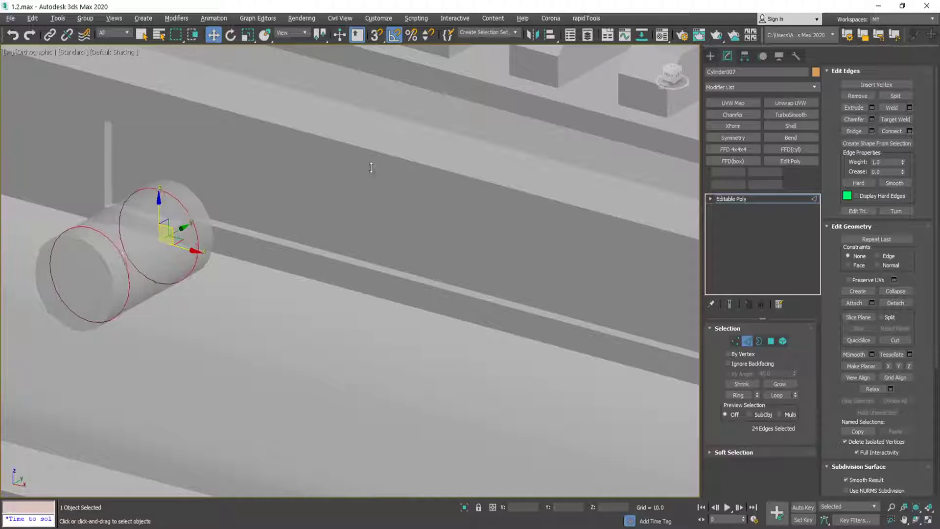
- Select the band of polygons between the two loops and extrude it inward to narrow the handle's middle
scroll(207, 204, "up", 3)
key("4")
left_click(182, 202)
middle_click_drag(92, 211, 194, 197)
left_click(202, 202)
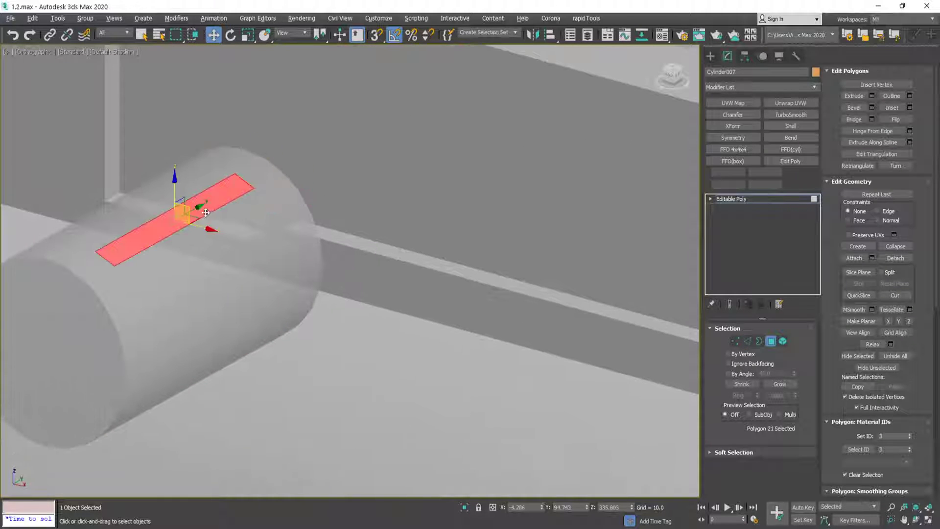
left_click(155, 214, "shift")
left_click_drag(151, 218, 254, 397)
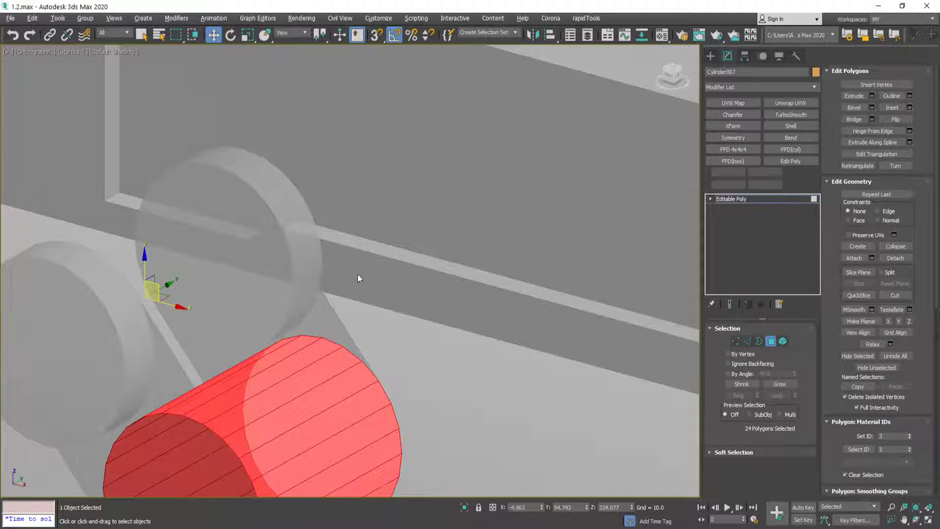
left_click(358, 275)
right_click(357, 295)
left_click_drag(357, 296, 350, 331)
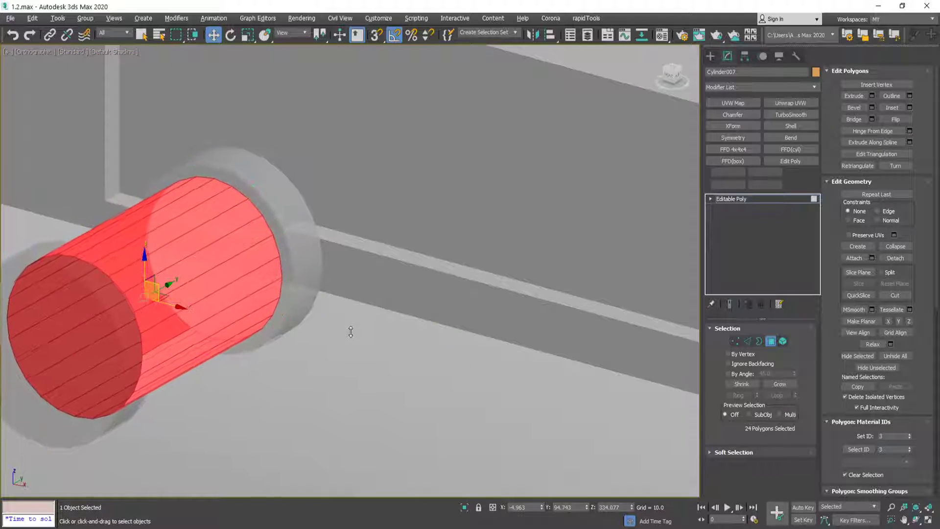
middle_click_drag(348, 338, 248, 257, "alt")
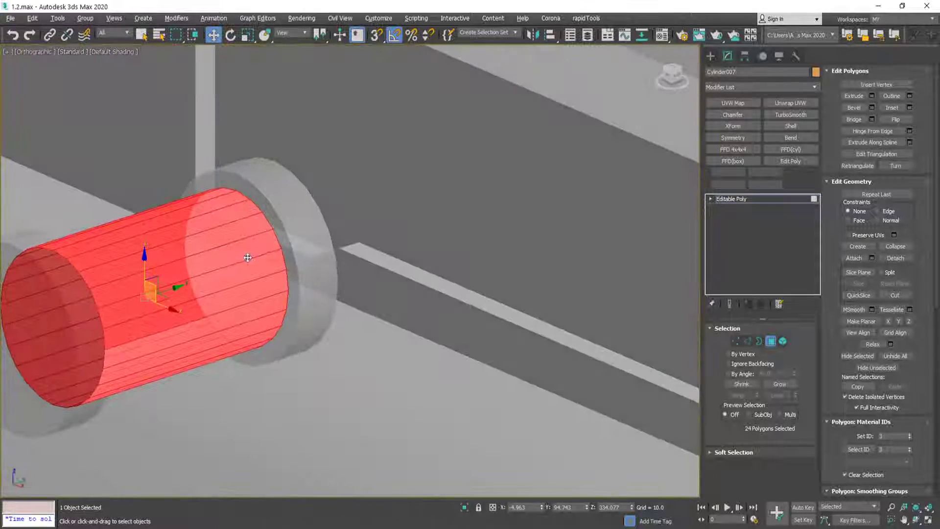
mouse_move(355, 294)
middle_mouse_down("alt")
mouse_move(353, 271)
mouse_move(354, 283)
middle_mouse_up("alt")
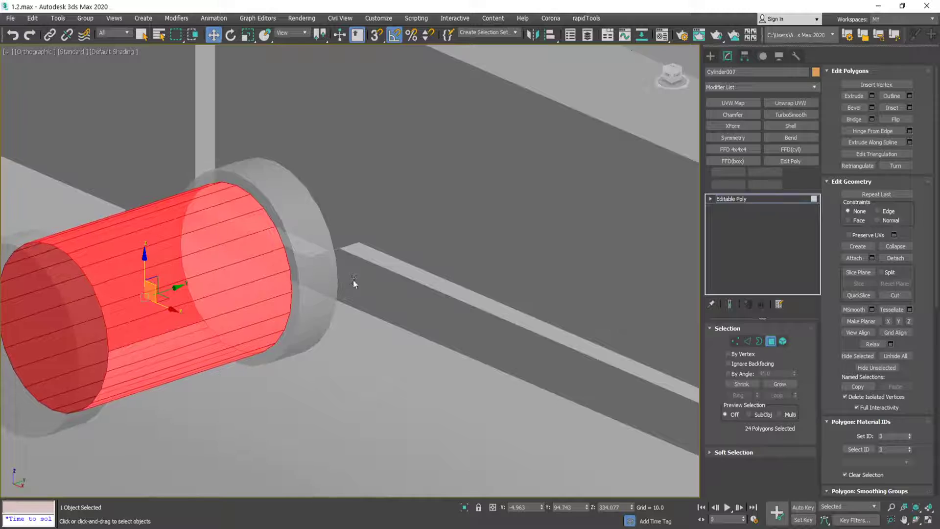
- Select the handle's outer end cap polygon and inset it to leave a narrow rim
middle_click_drag(352, 323, 177, 205, "alt")
key("F3")
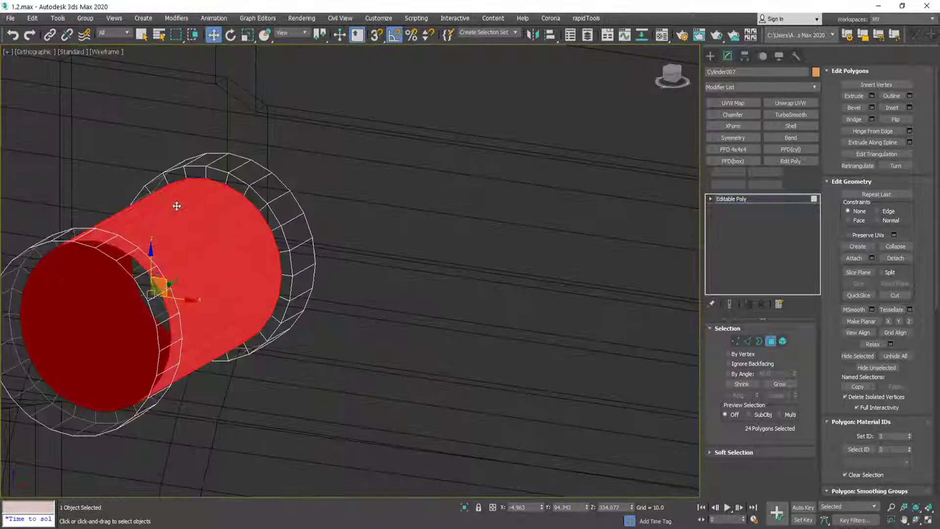
scroll(177, 206, "down", 7)
scroll(220, 160, "down", 6)
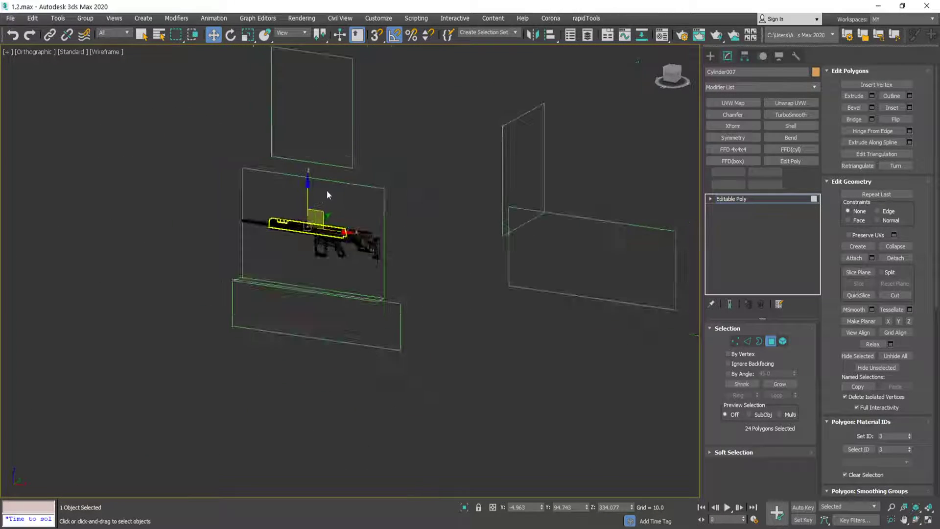
scroll(303, 219, "up", 3)
scroll(327, 287, "up", 12)
key("F3")
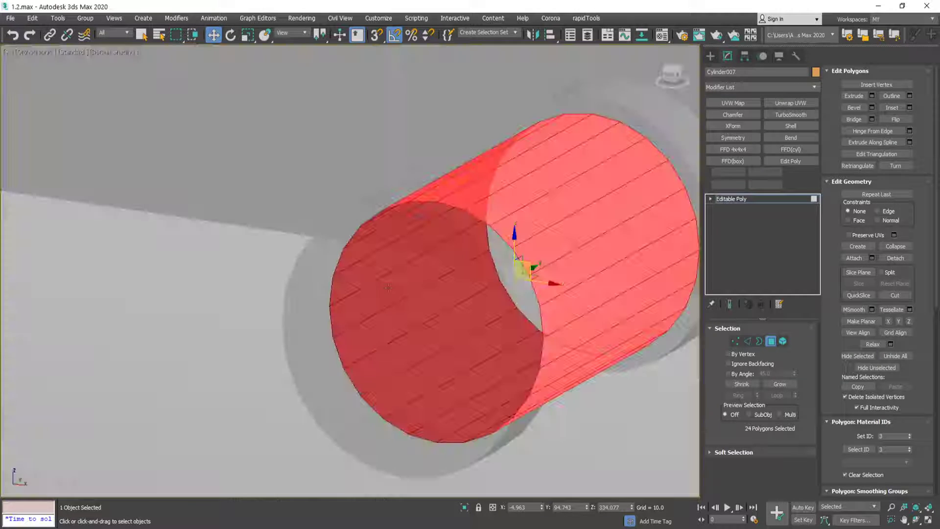
left_click(389, 288)
key("semicolon")
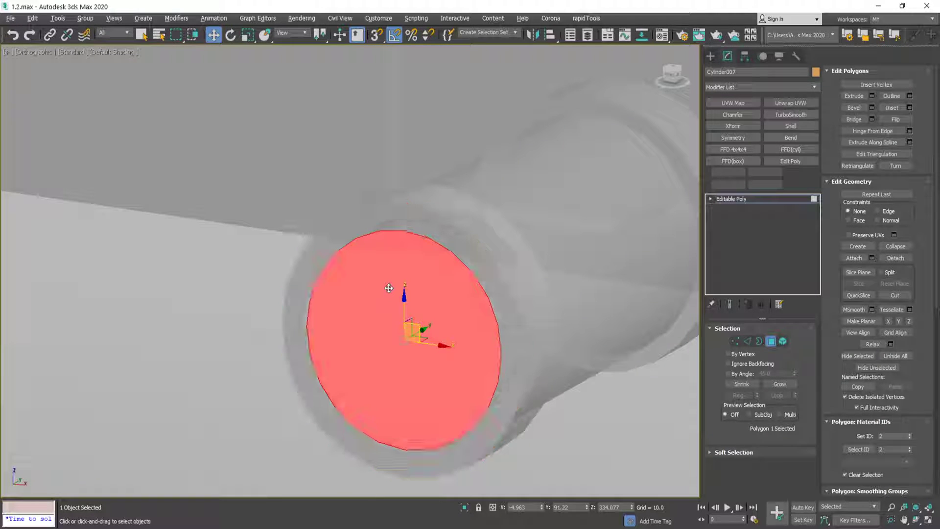
- Extrude the inset cap inward to hollow the handle's outer end, turn off its see-through display and leave polygon editing
key("shift+e")
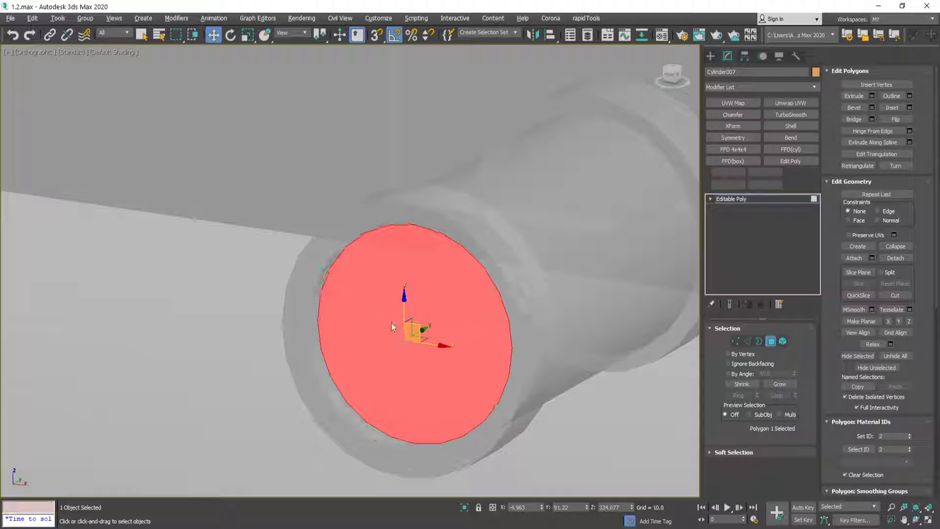
middle_click_drag(464, 317, 480, 298, "alt")
key("alt+x")
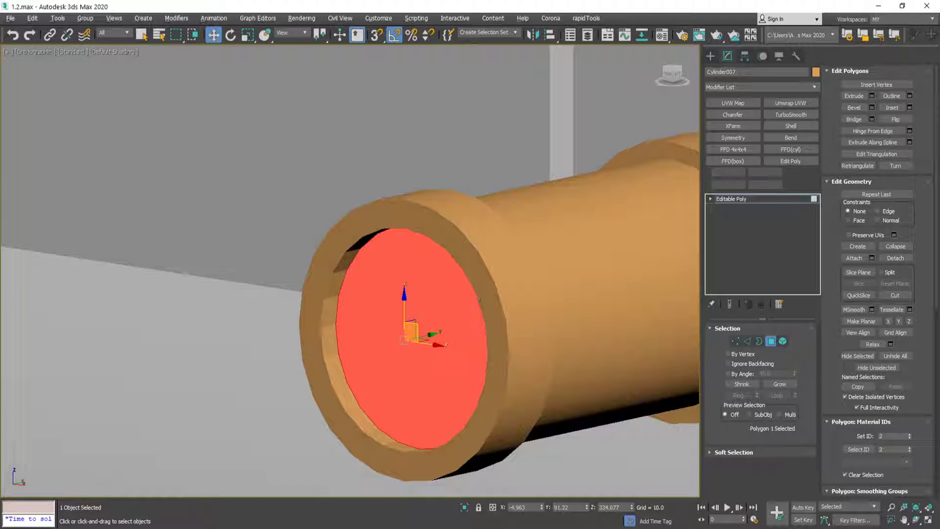
left_click_drag(366, 302, 359, 435)
scroll(389, 284, "down", 5)
key("4")
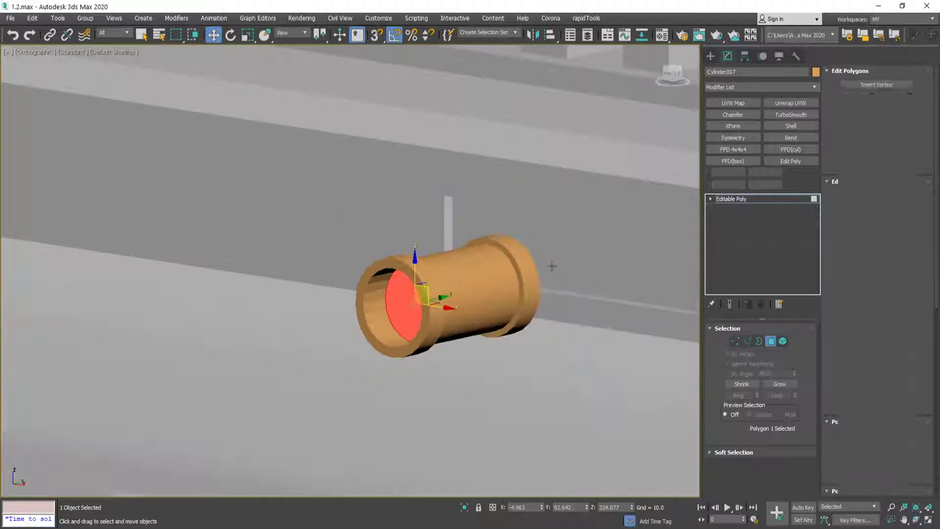
- Check the handle on the receiver against the charging handle and its base in the angled reference photo
key("F4")
key("F4")
middle_click_drag(475, 302, 546, 319, "alt")
scroll(491, 303, "down", 7)
scroll(547, 319, "down", 7)
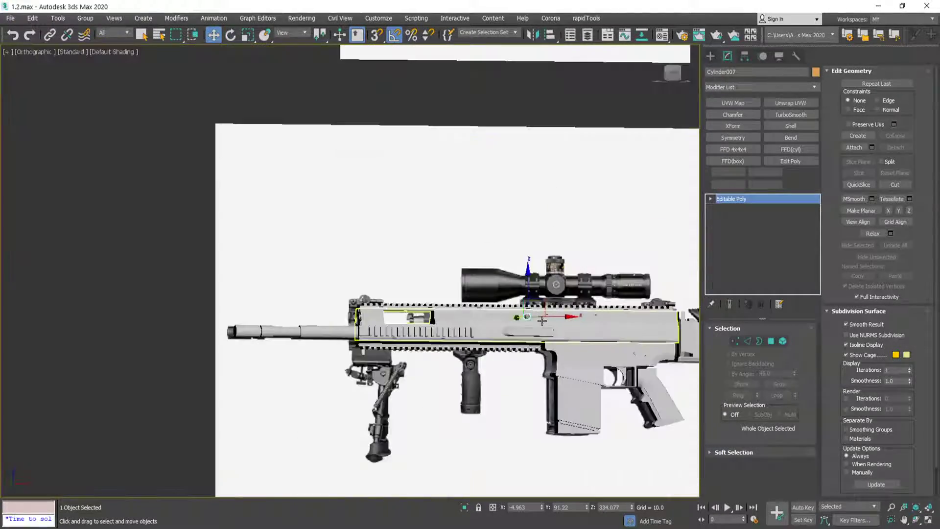
middle_click_drag(517, 244, 543, 233, "alt")
scroll(523, 229, "down", 4)
scroll(522, 112, "up", 2)
middle_click_drag(511, 89, 527, 327)
scroll(526, 327, "up", 10)
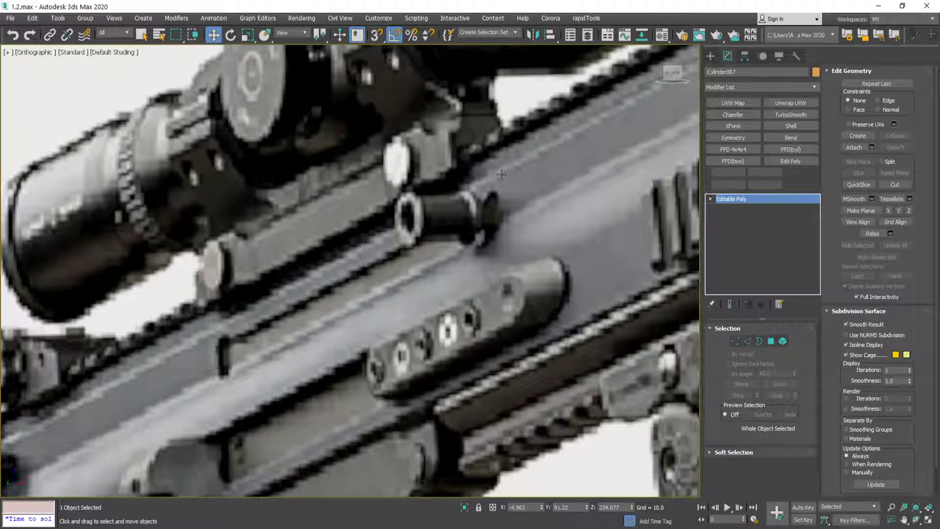
scroll(461, 226, "down", 5)
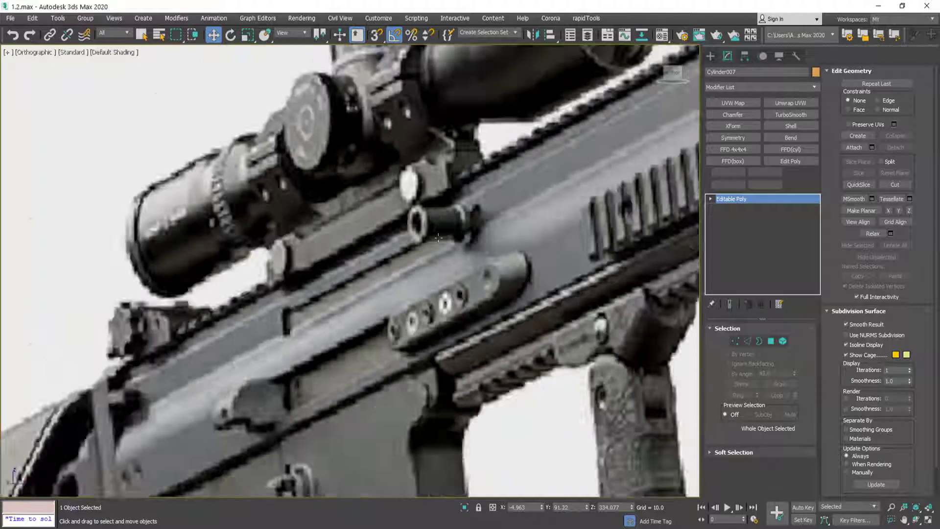
- Isolate the charging handle, select its inner end cap polygon and inset it to leave a rim
middle_click_drag(480, 276, 390, 77)
scroll(391, 148, "down", 7)
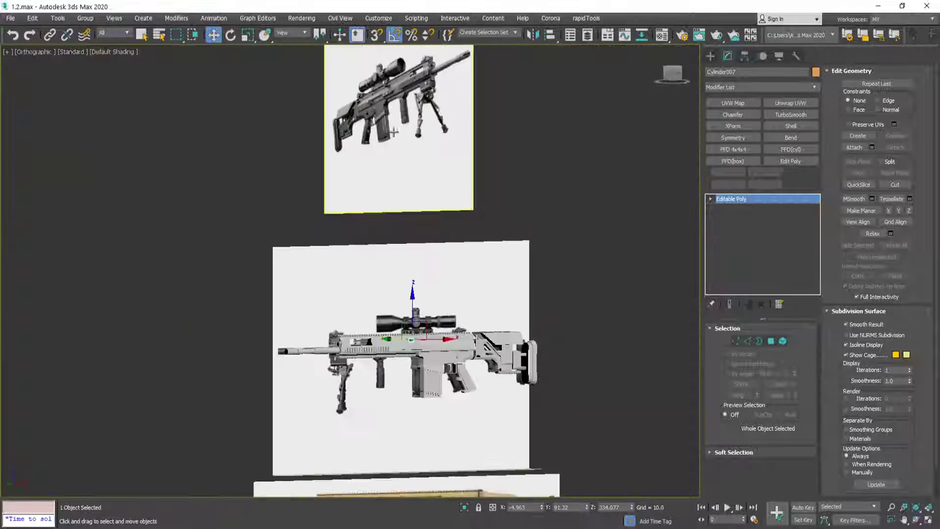
scroll(414, 354, "up", 8)
scroll(410, 221, "up", 5)
middle_click_drag(410, 220, 266, 360, "alt")
scroll(329, 341, "up", 6)
key("alt+q")
key("4")
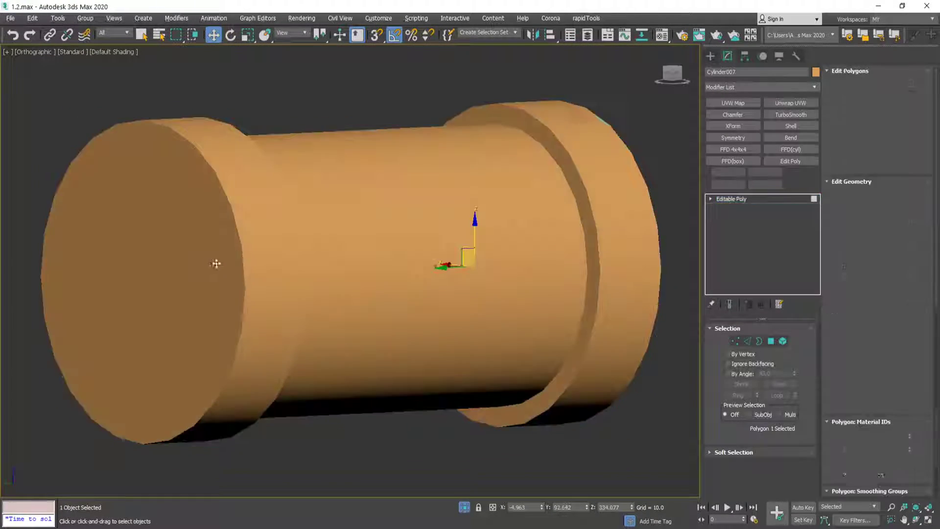
left_click(215, 264)
key("semicolon")
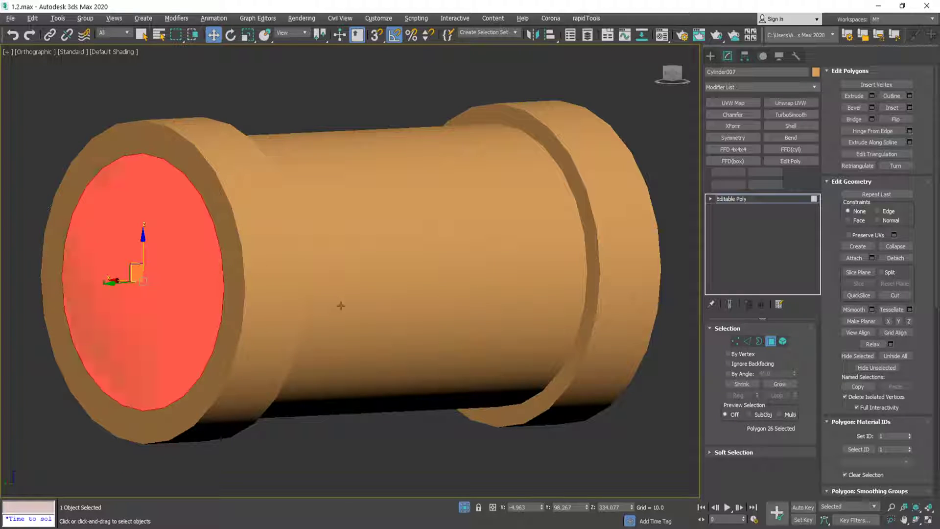
left_click_drag(354, 290, 348, 245)
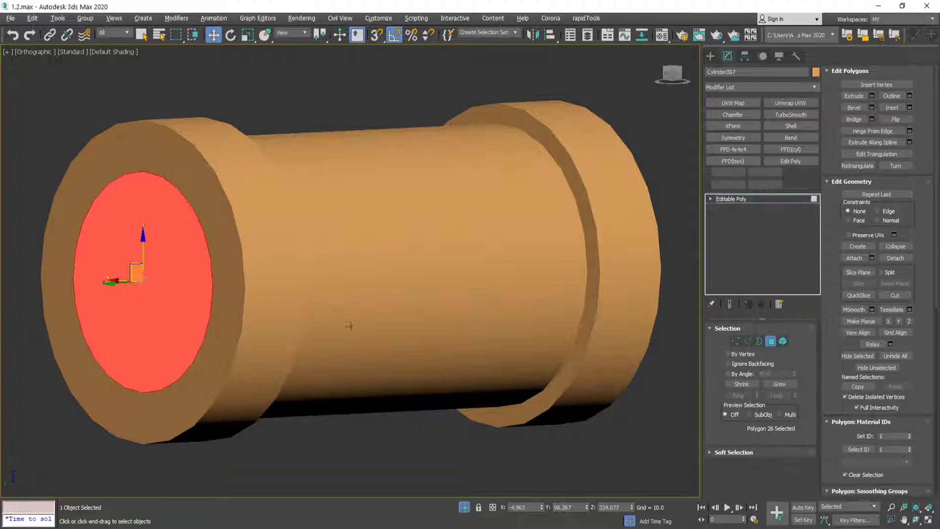
- Extrude the inset cap outward into a narrower stem toward the receiver and bring the rest of the rifle back
key("shift+e")
key("ctrl+z")
left_click_drag(363, 298, 339, 98)
left_click(465, 507)
scroll(451, 386, "down", 3)
middle_click_drag(451, 386, 421, 378, "alt")
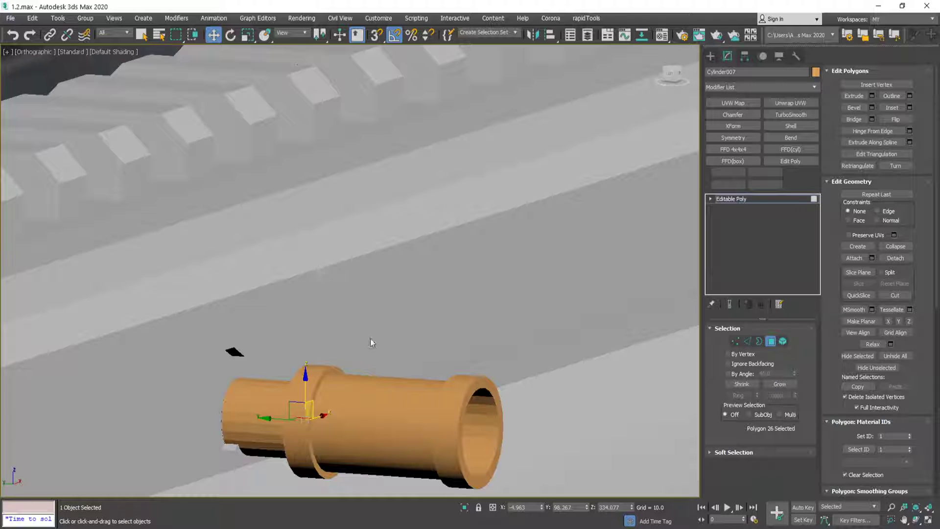
- Leave polygon editing and raise the whole handle slightly along the receiver's side
middle_click_drag(355, 324, 294, 285, "alt")
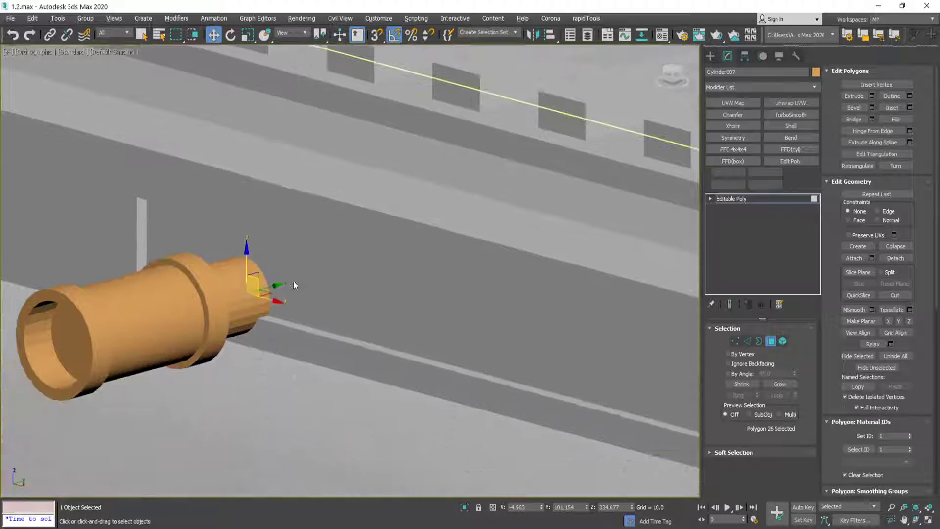
key("4")
middle_click_drag(243, 261, 197, 247, "alt")
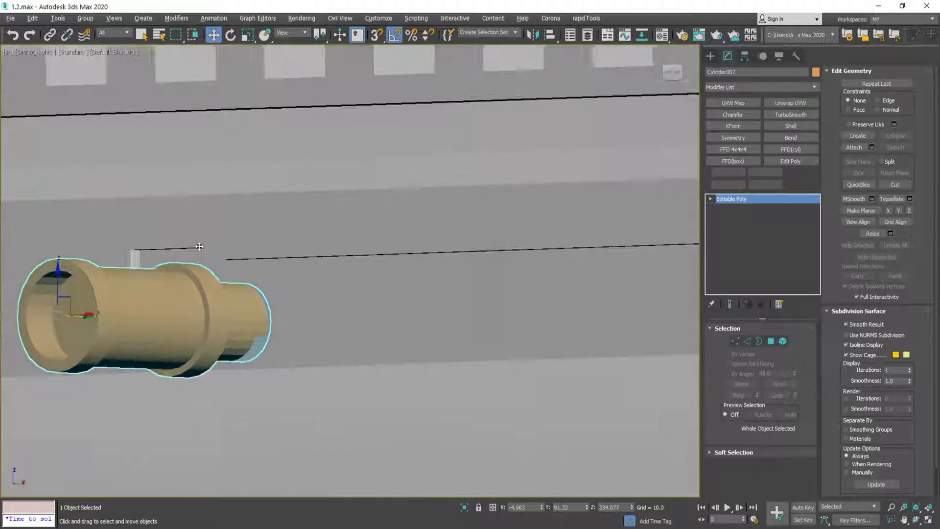
left_click_drag(63, 272, 61, 250)
middle_click_drag(61, 248, 59, 280, "alt")
scroll(59, 281, "up", 4)
scroll(59, 281, "down", 6)
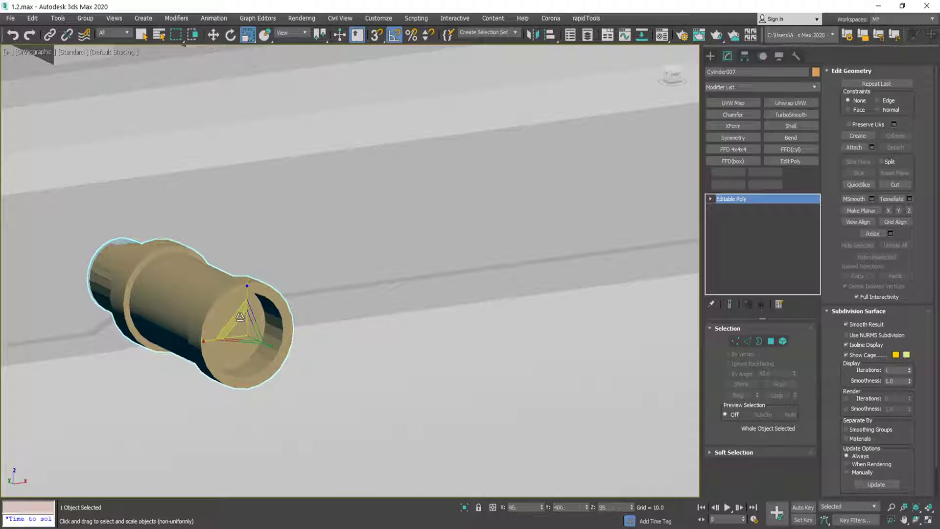
middle_click_drag(241, 318, 217, 287, "alt")
scroll(217, 287, "down", 3)
- Select all of the handle's polygons, auto-smooth them and leave polygon editing
key("4")
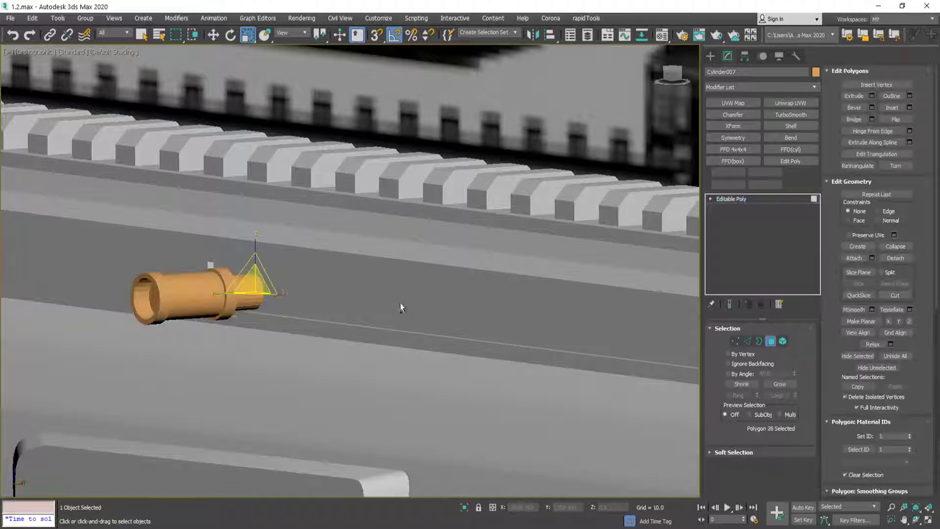
key("ctrl+a")
scroll(935, 367, "down", 1)
scroll(859, 457, "down", 2)
left_click(848, 433)
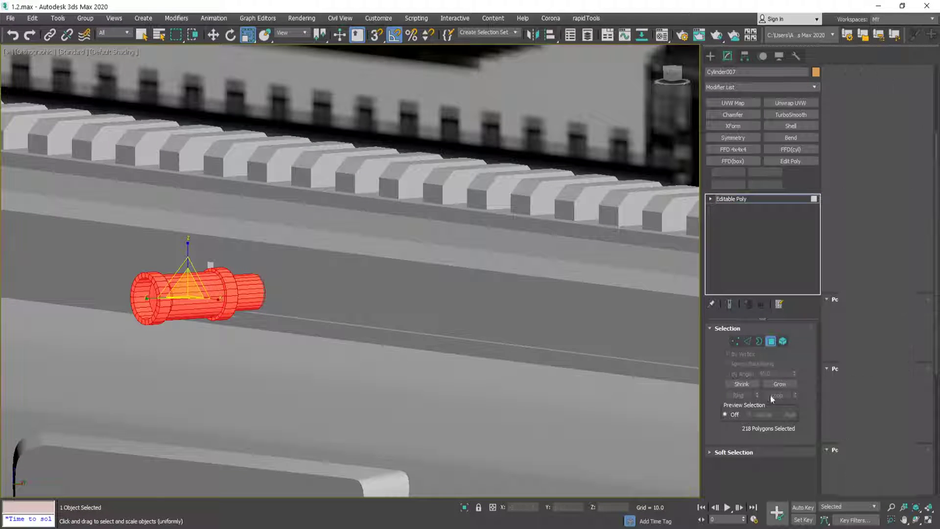
key("4")
- Switch to a perspective view and examine the charging handle's fit on the receiver, with and without edges displayed
scroll(412, 354, "down", 5)
middle_click_drag(411, 353, 411, 279, "alt")
scroll(349, 279, "down", 2)
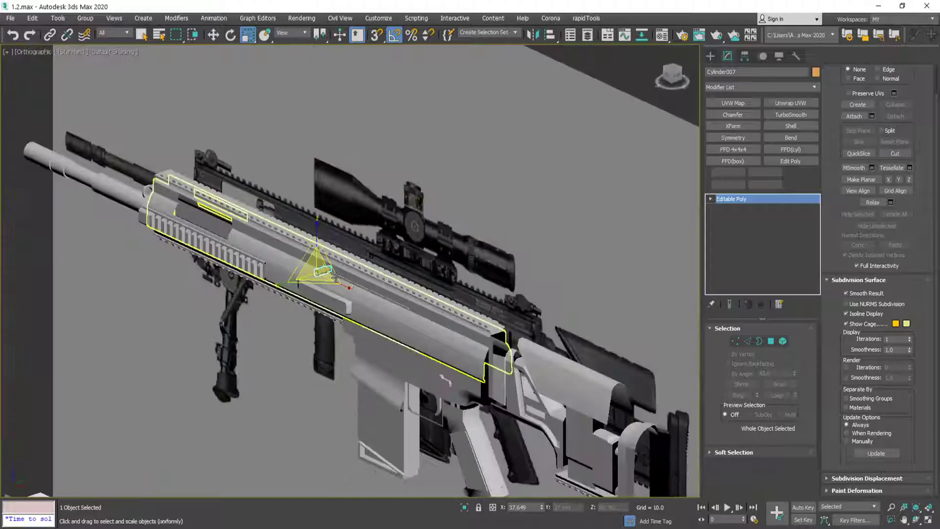
middle_click_drag(342, 278, 360, 272, "alt")
key("p")
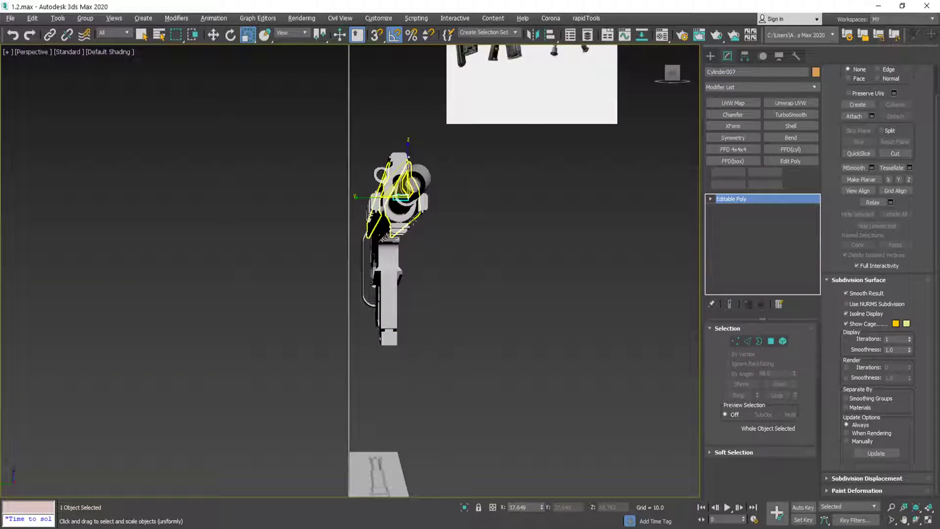
middle_click_drag(414, 221, 374, 210, "alt")
scroll(374, 210, "up", 5)
key("F4")
middle_click_drag(451, 207, 514, 231, "alt")
key("F4")
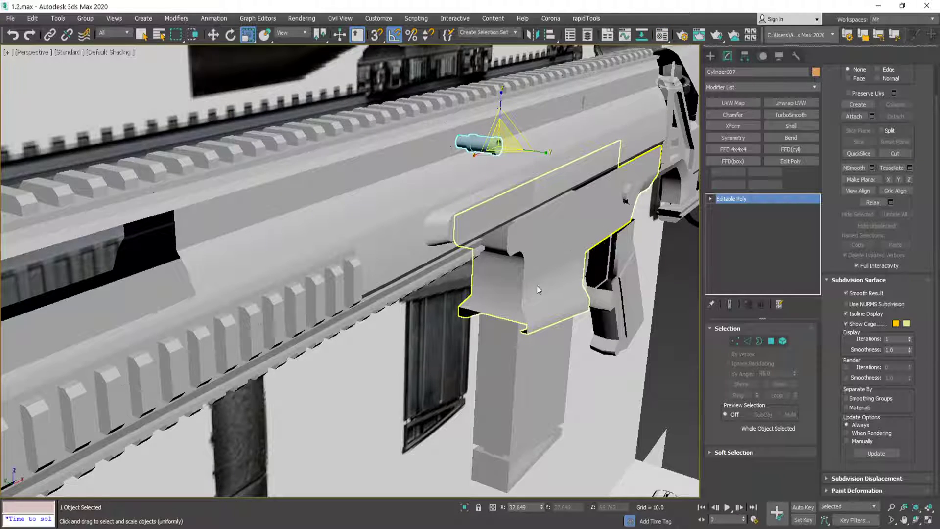
- Select the lower receiver and examine its shape against the upper receiver and charging handle
left_click(519, 315)
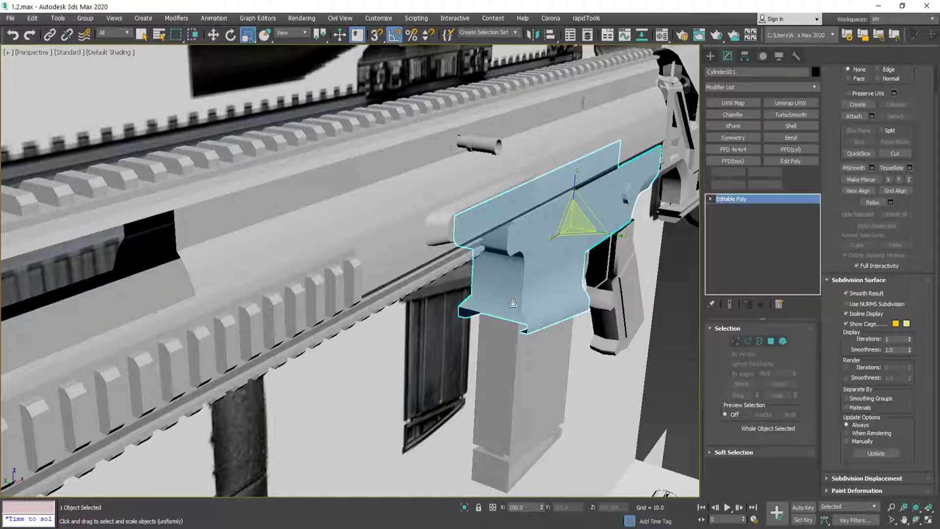
key("F4")
key("F4")
middle_click_drag(513, 303, 453, 272, "alt")
key("q")
middle_click_drag(612, 289, 431, 269, "alt")
middle_click_drag(412, 105, 440, 258)
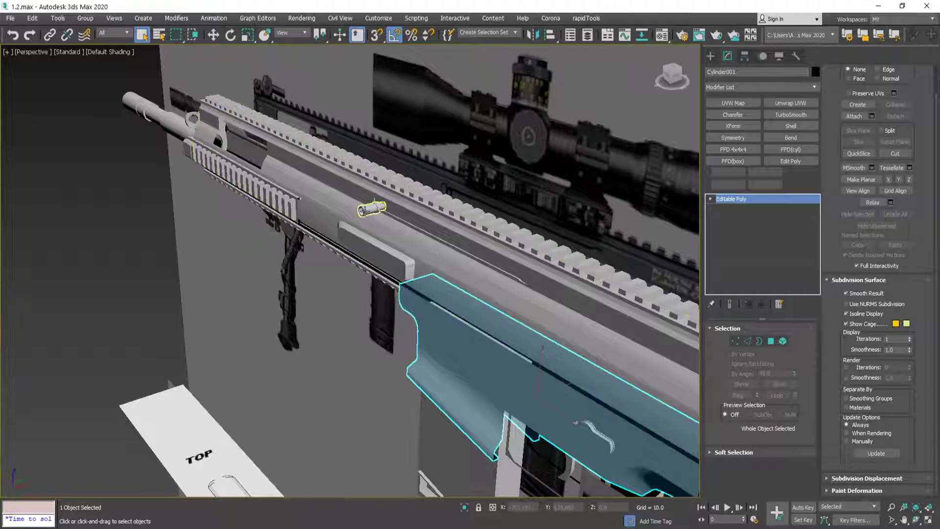
- Examine the tan rifle side photo for receiver controls, charging handle slot, grip and stock details
scroll(392, 211, "up", 10)
scroll(431, 222, "down", 15)
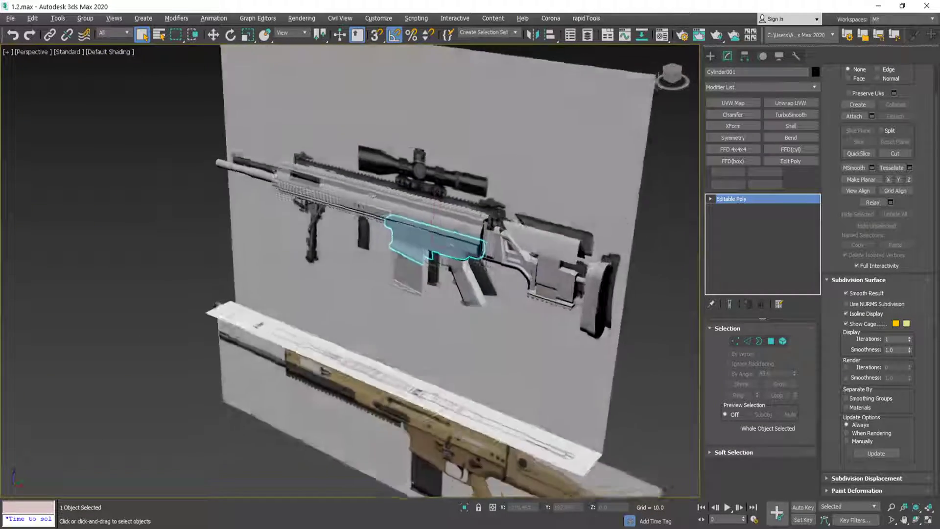
middle_click_drag(431, 352, 512, 237, "alt")
scroll(362, 398, "up", 7)
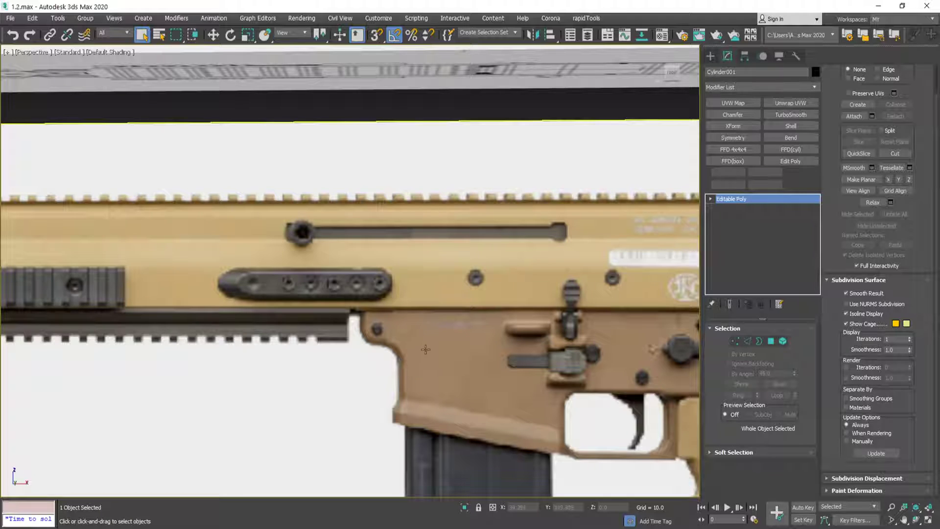
scroll(491, 364, "down", 8)
scroll(494, 382, "up", 8)
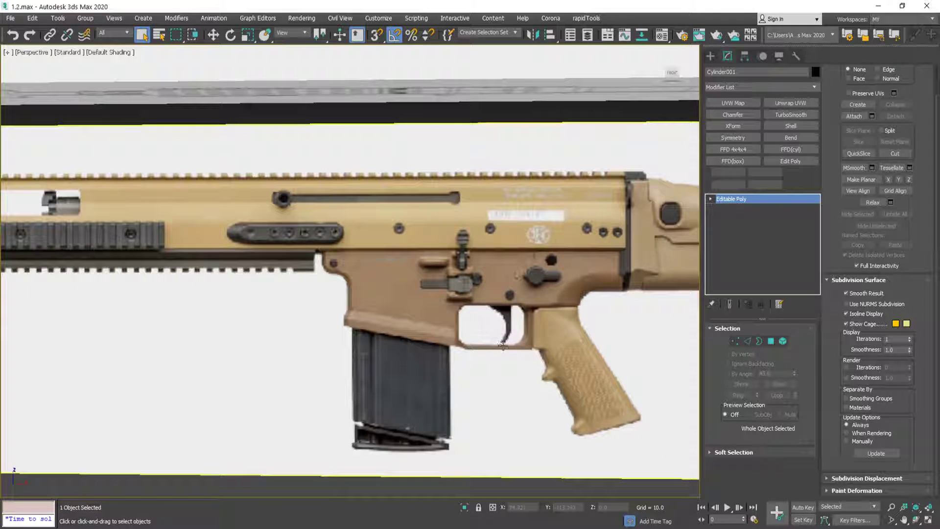
scroll(472, 325, "up", 3)
scroll(450, 255, "down", 10)
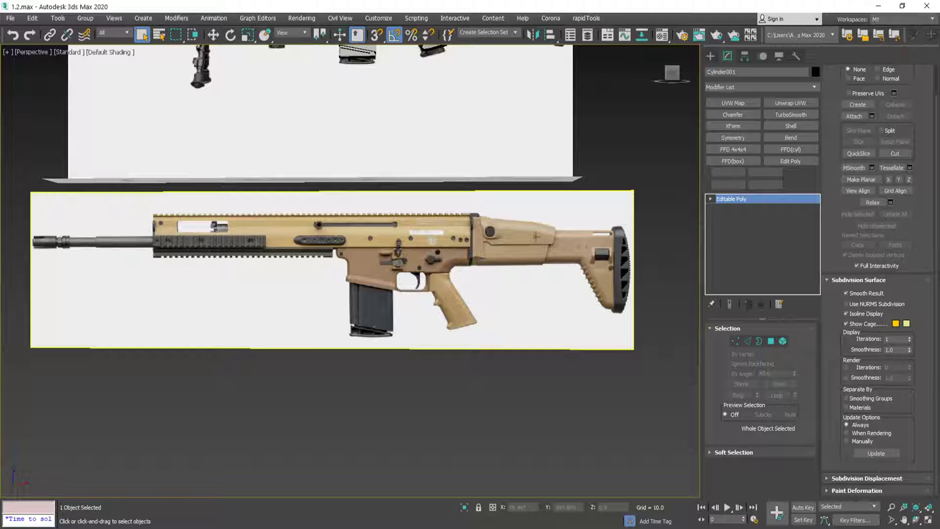
scroll(536, 238, "up", 6)
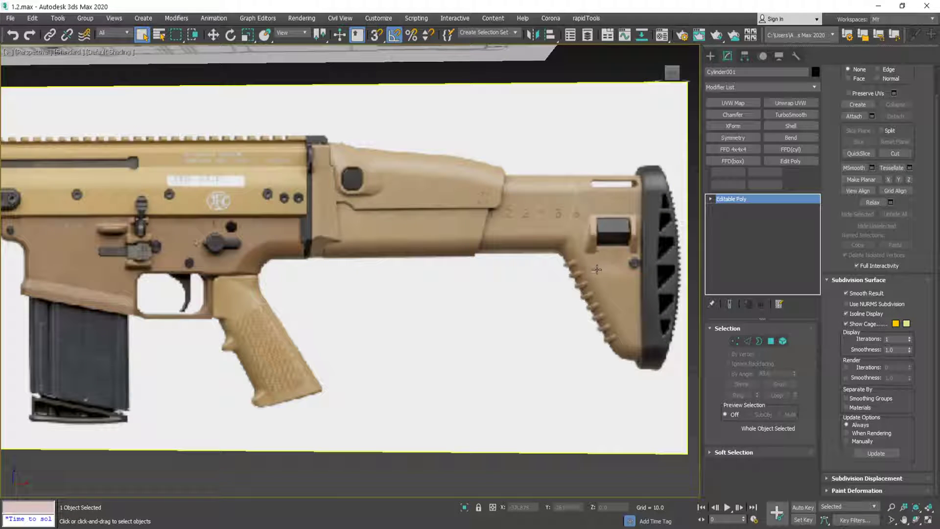
scroll(401, 165, "down", 8)
scroll(526, 209, "up", 10)
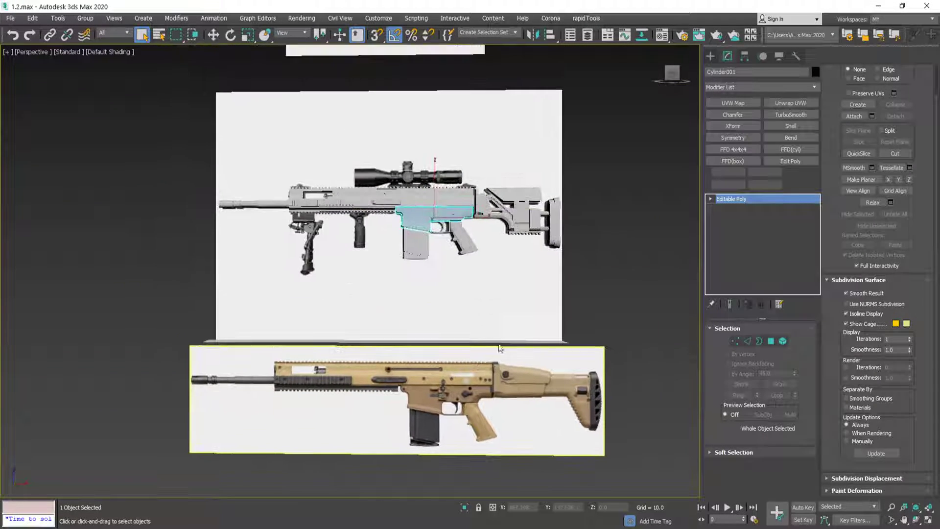
- Review the modelled receiver, handguard and barrel from the side against the reference photo for missing parts
scroll(526, 211, "down", 4)
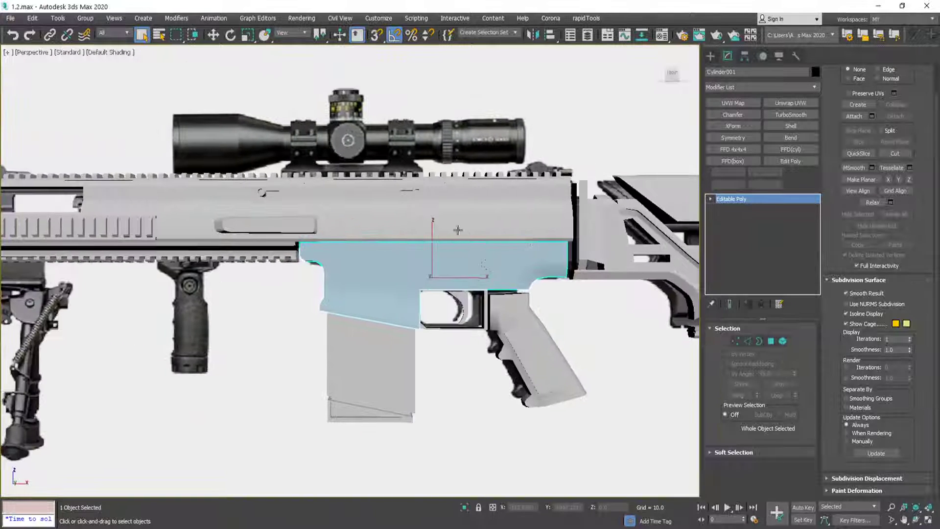
scroll(296, 191, "up", 10)
scroll(296, 192, "down", 5)
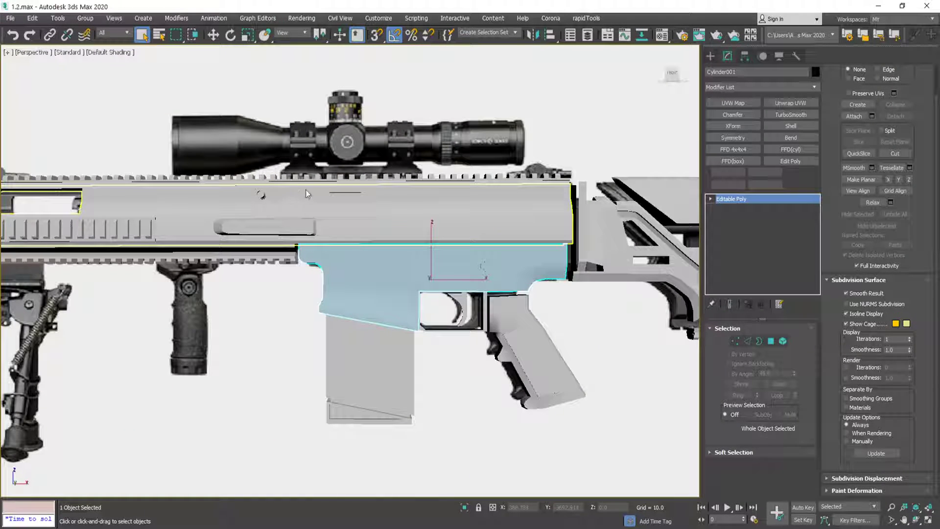
scroll(350, 190, "down", 4)
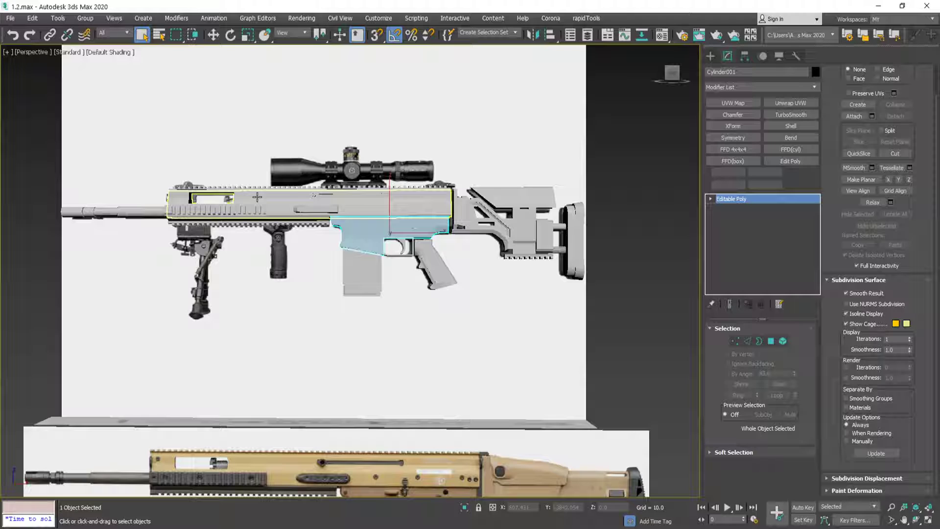
scroll(285, 241, "up", 6)
scroll(286, 241, "down", 6)
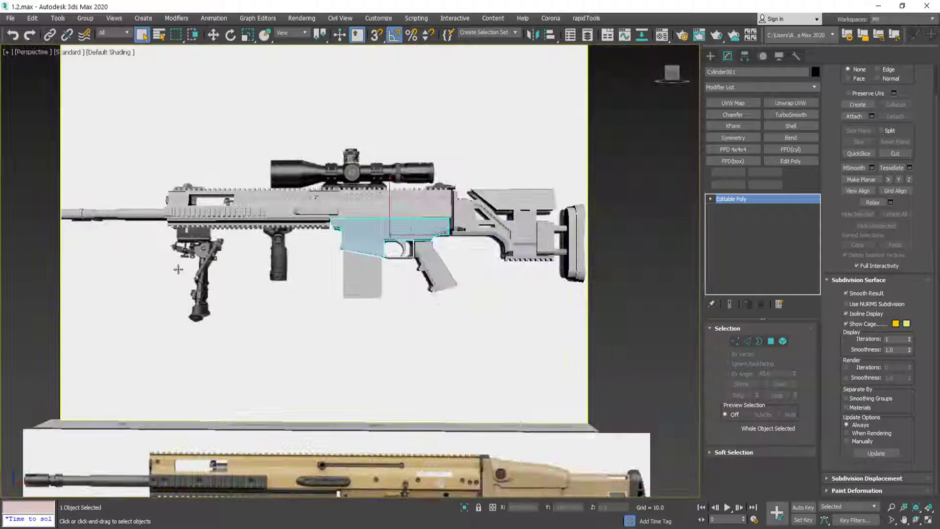
scroll(178, 269, "up", 3)
middle_click_drag(423, 269, 397, 286)
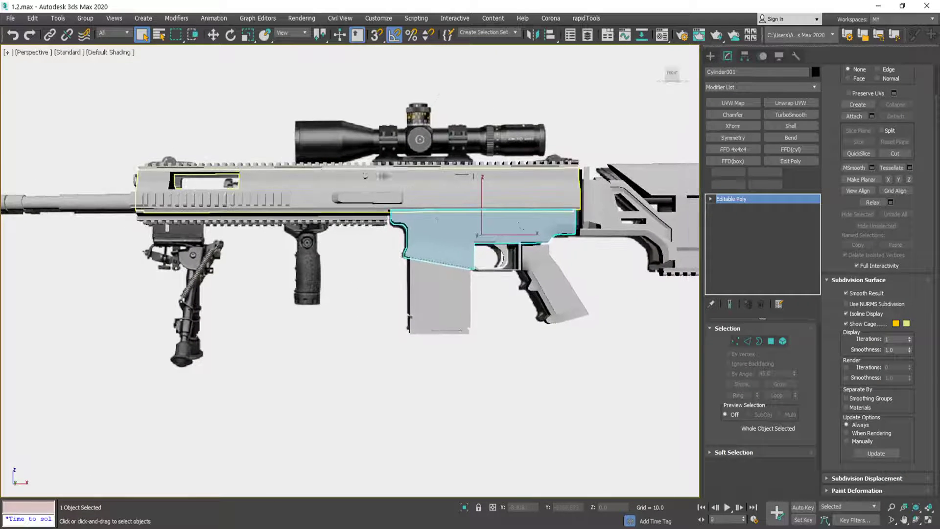
middle_click_drag(384, 176, 384, 229)
middle_click_drag(218, 237, 456, 257)
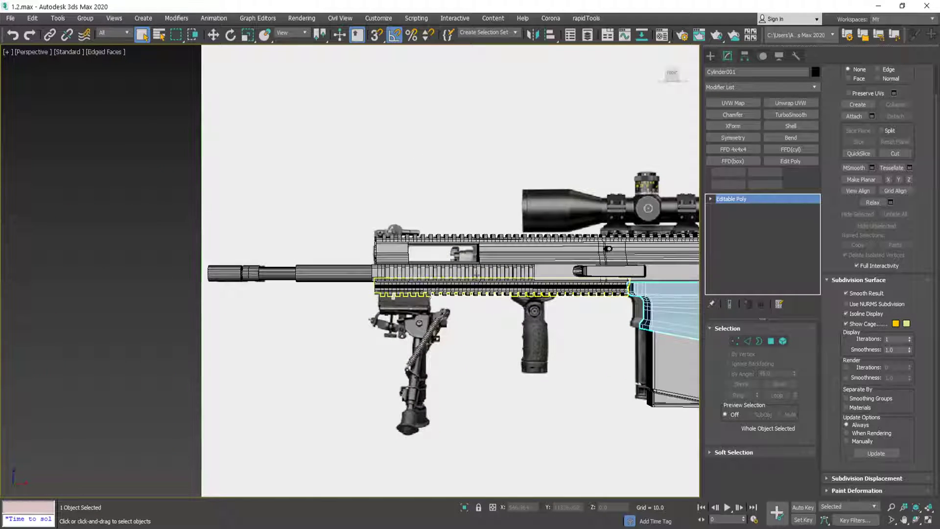
middle_click_drag(589, 249, 334, 277)
scroll(502, 325, "up", 2)
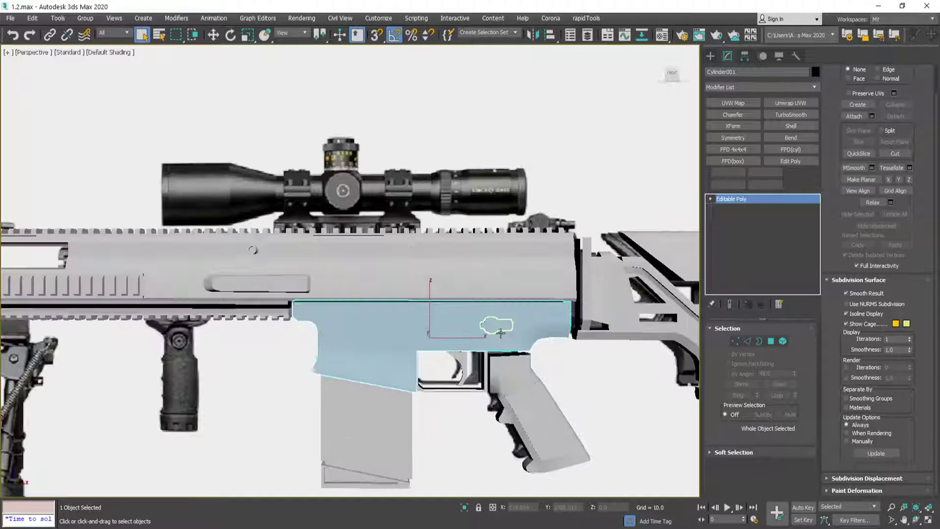
- Inspect the stock joint, grip, magazine and front rail of the model from the side
middle_click_drag(503, 318, 331, 355)
scroll(379, 314, "up", 5)
middle_click_drag(426, 317, 302, 313)
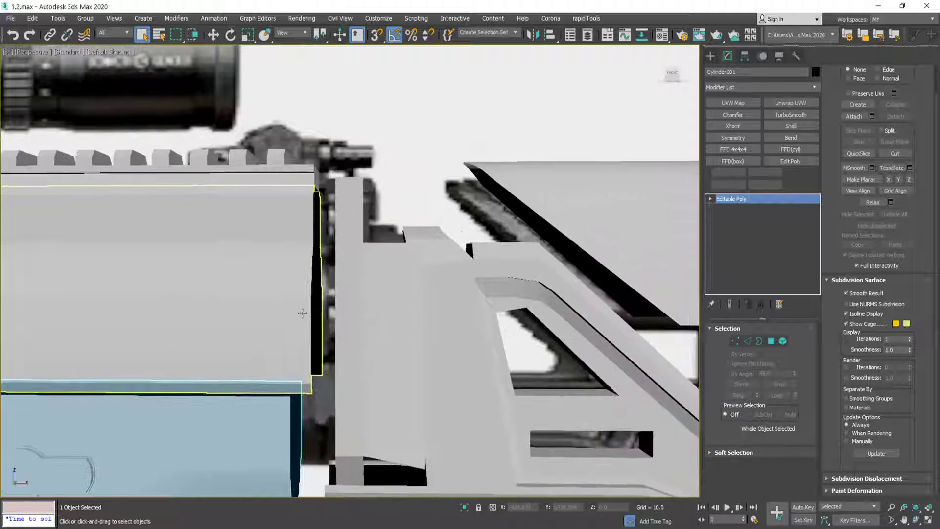
scroll(302, 313, "down", 6)
scroll(428, 334, "up", 4)
middle_click_drag(430, 376, 479, 210)
scroll(243, 234, "down", 5)
middle_click_drag(189, 240, 385, 250)
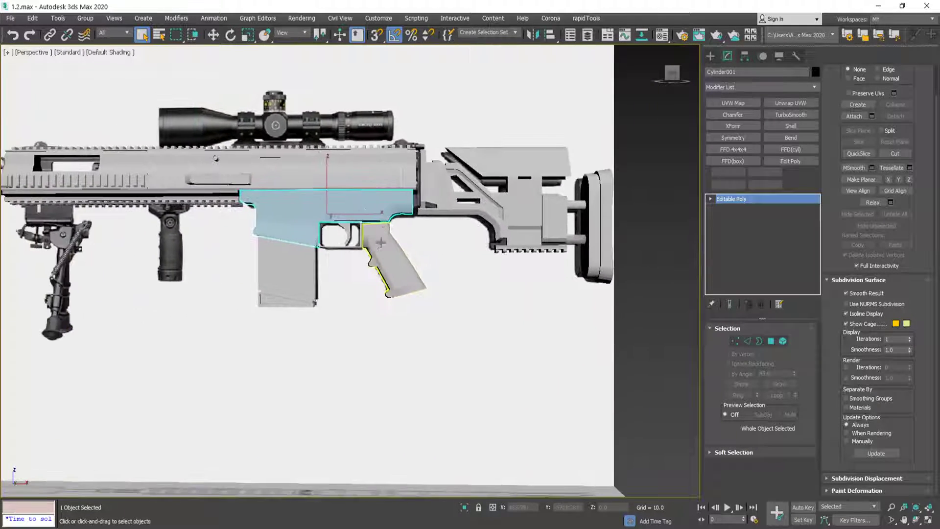
scroll(379, 252, "up", 4)
scroll(387, 255, "down", 4)
scroll(266, 262, "up", 5)
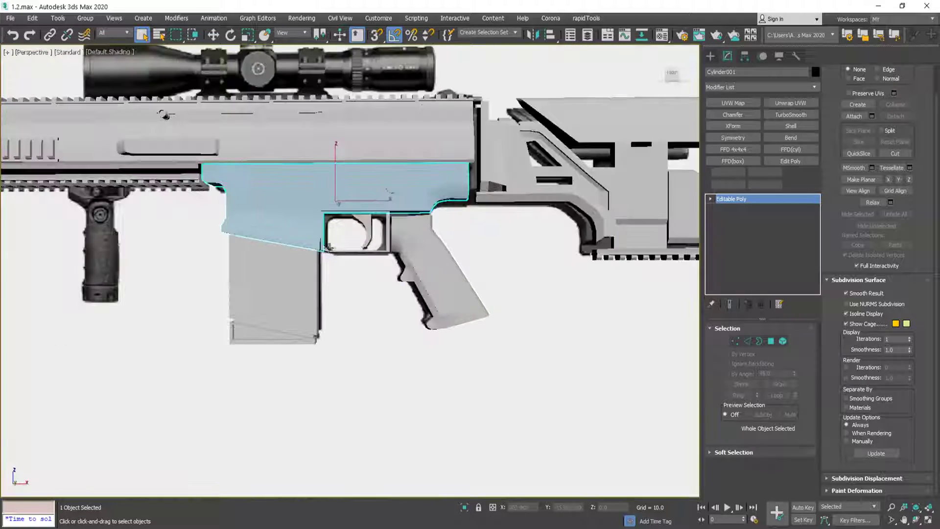
scroll(262, 262, "down", 3)
middle_click_drag(263, 262, 442, 321)
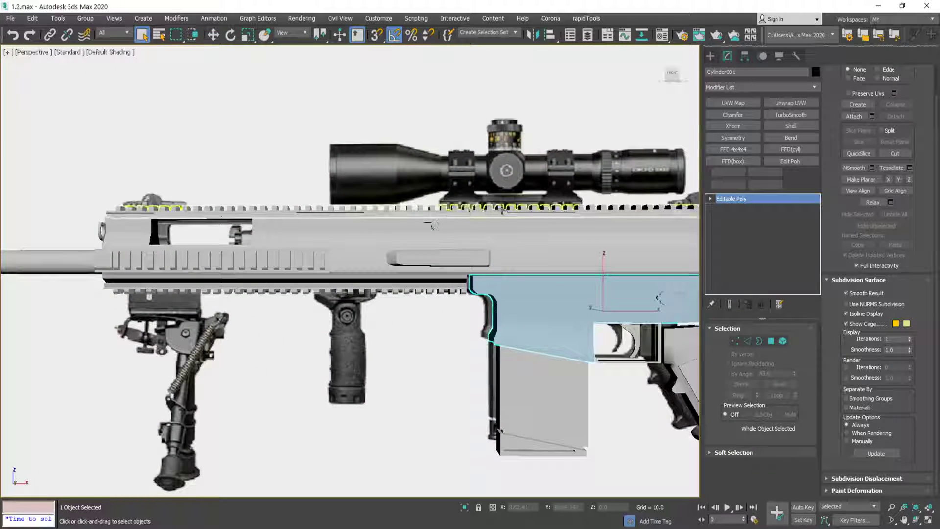
mouse_move(485, 227)
middle_mouse_down("alt")
mouse_move(480, 276)
mouse_move(498, 214)
mouse_move(490, 186)
mouse_move(480, 231)
middle_mouse_up("alt")
middle_click_drag(372, 236, 629, 267)
- Select the handguard's ringed front plate and examine it up close and together with the barrel
left_click(314, 291)
key("z")
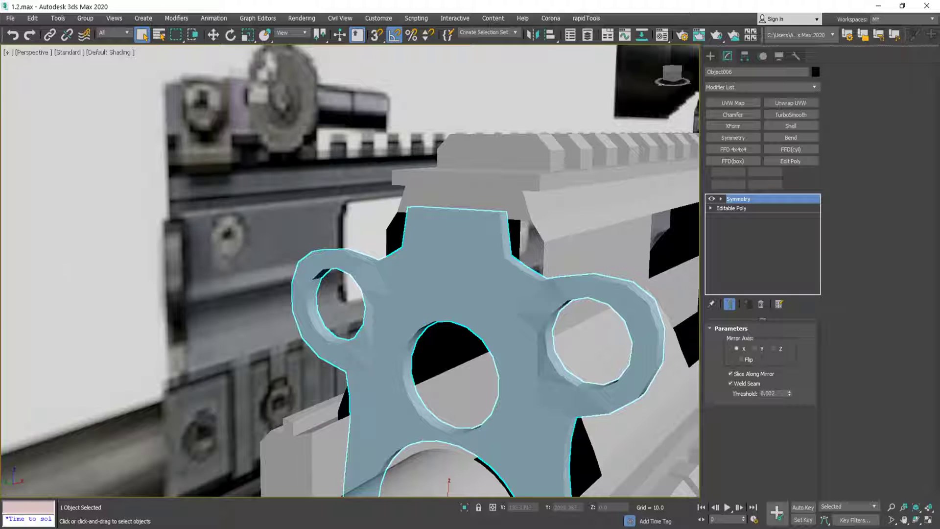
scroll(324, 370, "down", 10)
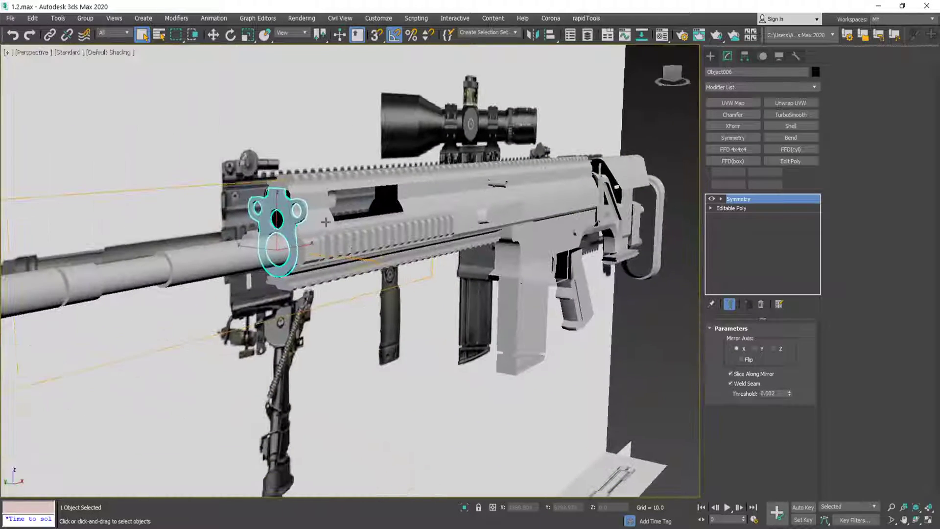
middle_click_drag(572, 247, 485, 199)
middle_click_drag(416, 311, 564, 179, "alt")
middle_click_drag(299, 122, 124, 147)
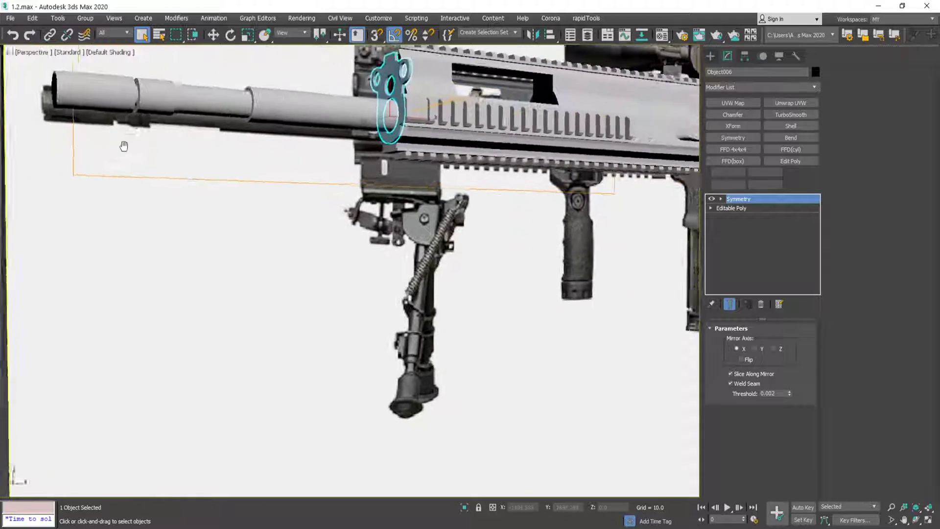
- Examine the tan rifle photo's receiver controls, rear screws and stock joint
scroll(559, 152, "down", 5)
middle_click_drag(603, 198, 415, 57)
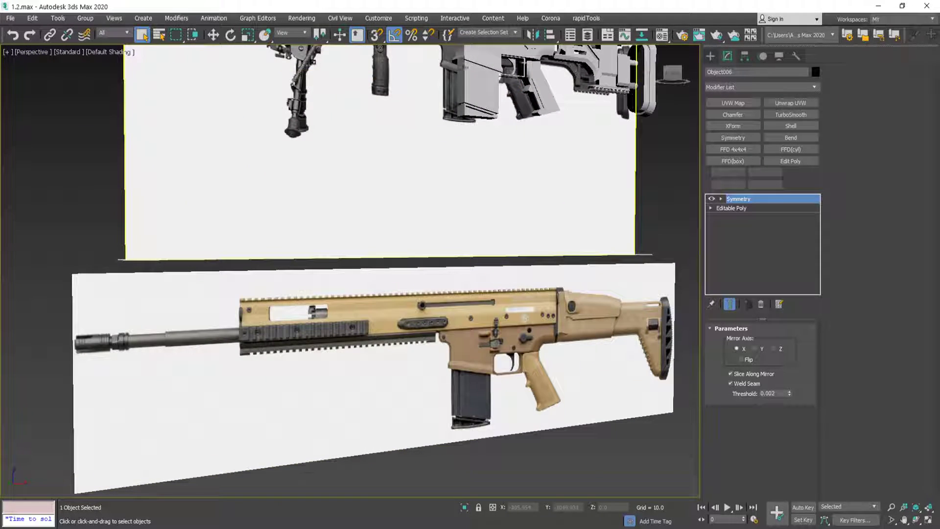
scroll(460, 299, "up", 6)
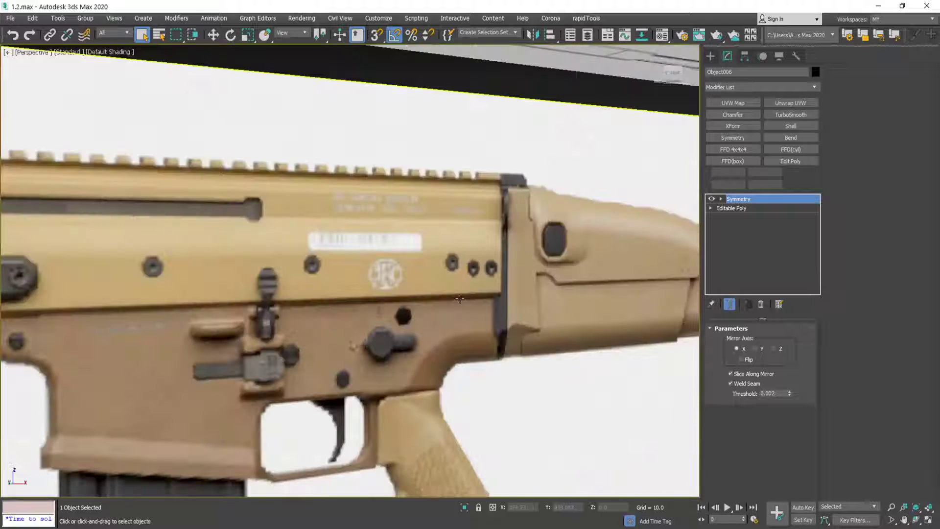
scroll(460, 276, "down", 6)
- Select the modelled fire selector lever above the grip and examine its shape on the lower receiver
scroll(458, 233, "up", 1)
middle_click_drag(416, 137, 451, 359)
scroll(507, 241, "up", 3)
scroll(498, 237, "up", 5)
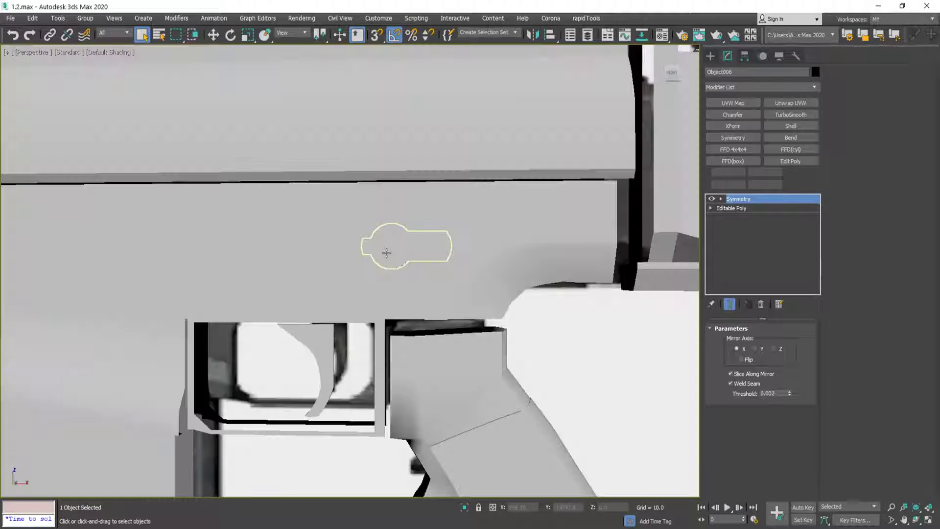
left_click(387, 243)
mouse_move(388, 244)
middle_mouse_down("alt")
mouse_move(365, 258)
mouse_move(384, 294)
mouse_move(441, 277)
mouse_move(395, 252)
middle_mouse_up("alt")
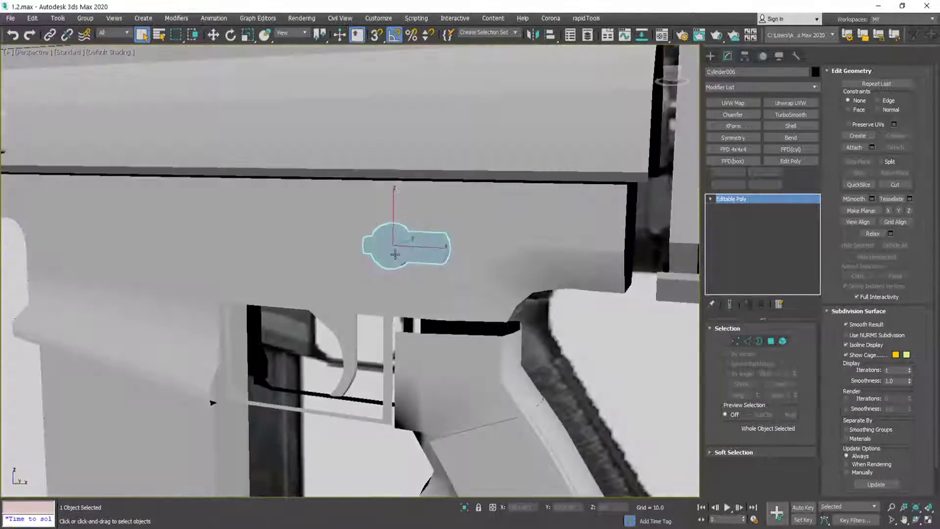
- Examine the fire selector, magazine release and charging handle slot in the tan rifle photo
scroll(394, 252, "down", 6)
middle_click_drag(439, 313, 458, 153)
scroll(484, 294, "up", 4)
scroll(483, 294, "up", 4)
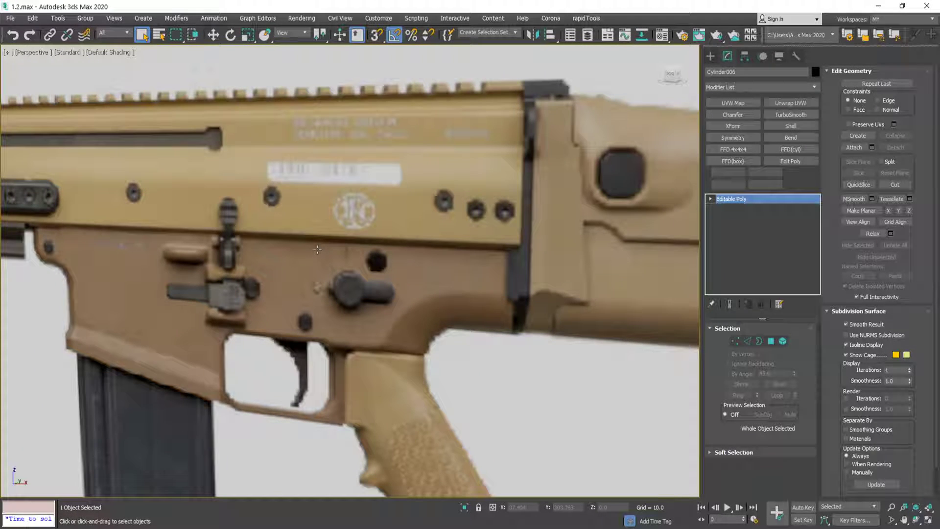
middle_click_drag(318, 249, 465, 206)
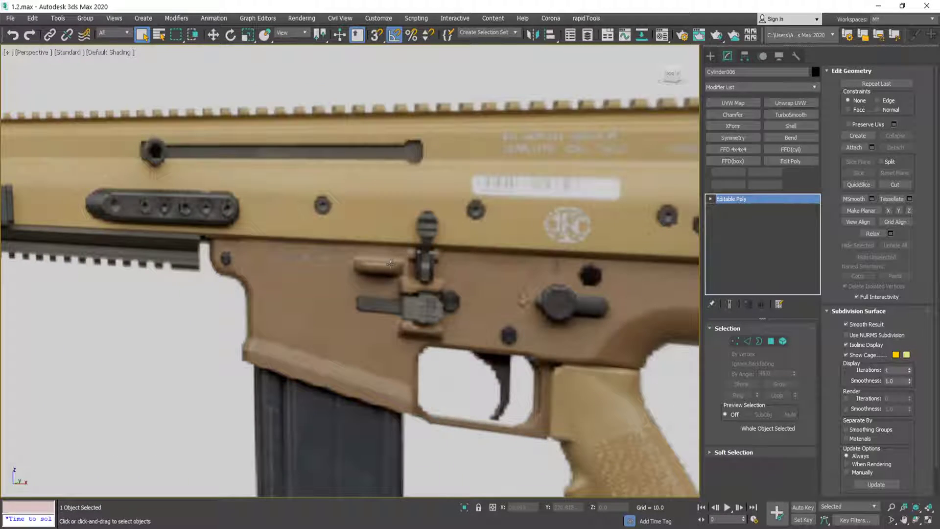
scroll(391, 264, "up", 2)
- Examine the black rifle's three-quarter photo around the receiver, side plate with screws and foregrip
scroll(390, 264, "down", 8)
middle_click_drag(411, 73, 436, 294)
scroll(342, 131, "up", 7)
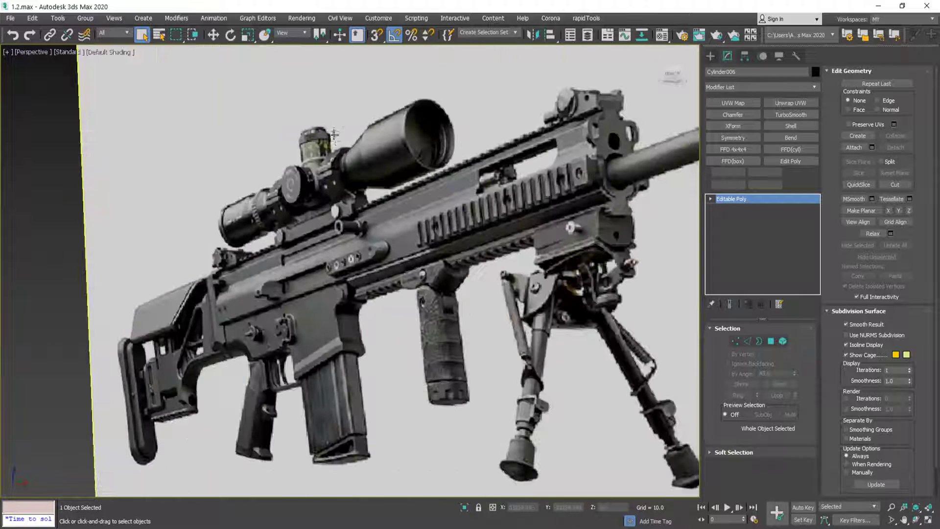
scroll(323, 306, "up", 5)
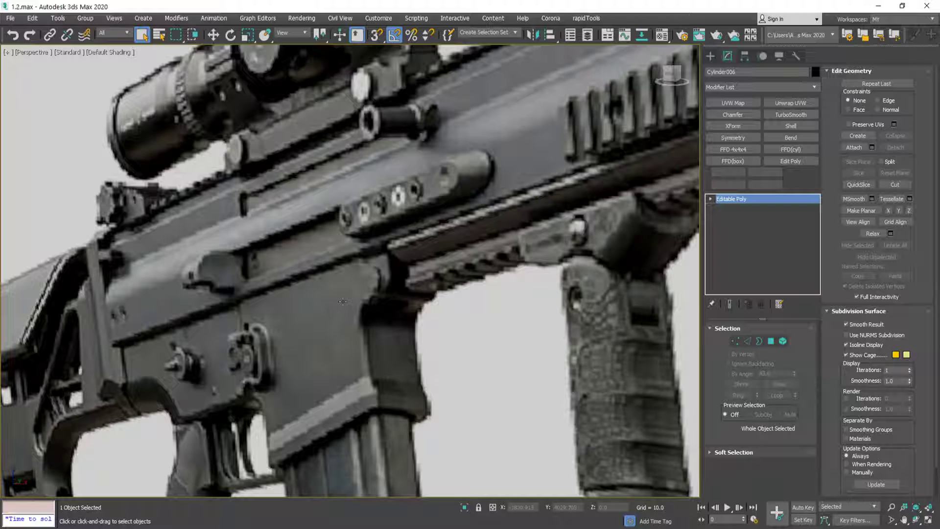
scroll(343, 302, "down", 10)
- Examine the large rifle on the FNH UK technical data sheet for details on this side of its receiver
scroll(362, 395, "up", 4)
middle_click_drag(625, 395, 313, 201)
scroll(513, 208, "up", 2)
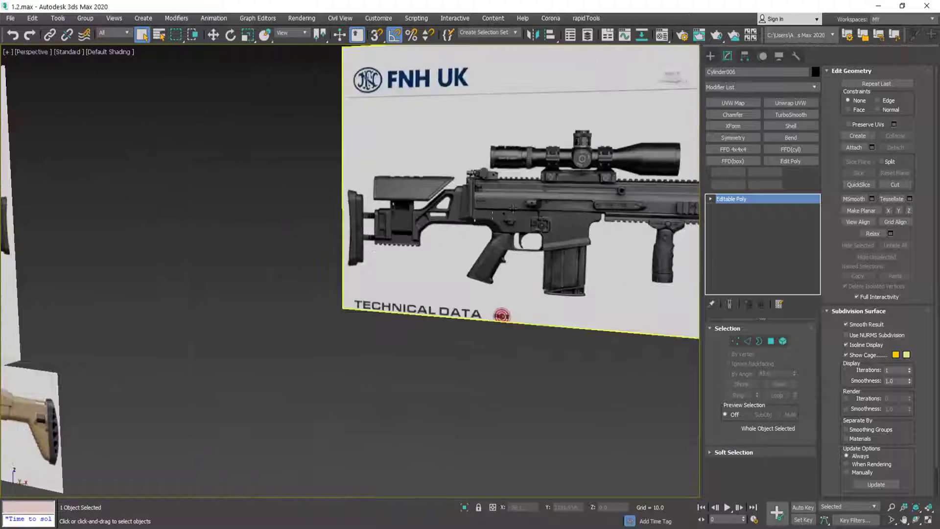
scroll(513, 208, "up", 6)
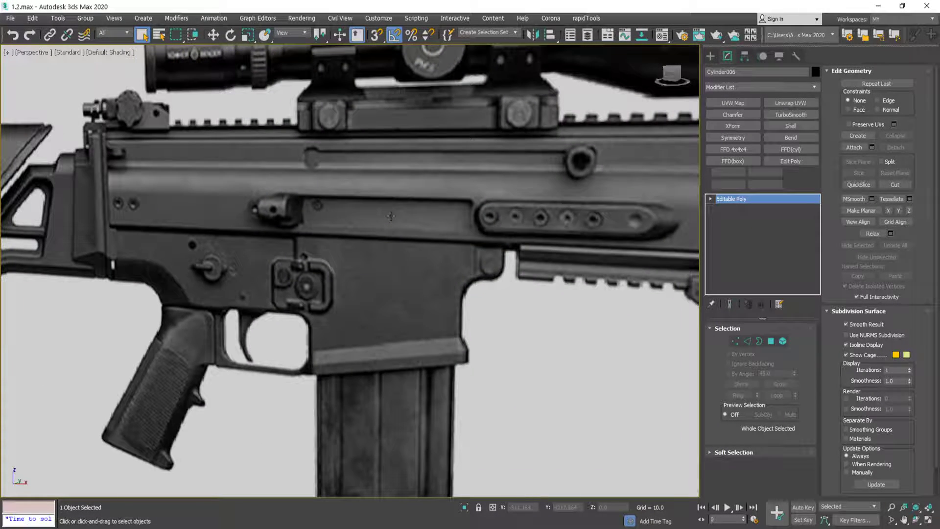
scroll(391, 216, "down", 8)
- Examine the small opposite-side rifle picture on the FNH UK sheet for receiver controls and stock details
scroll(581, 277, "up", 8)
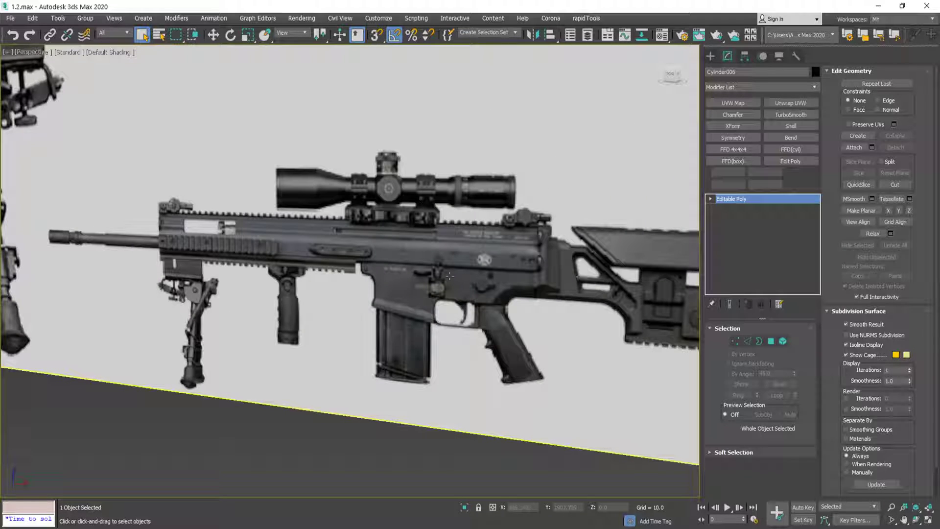
scroll(493, 282, "down", 6)
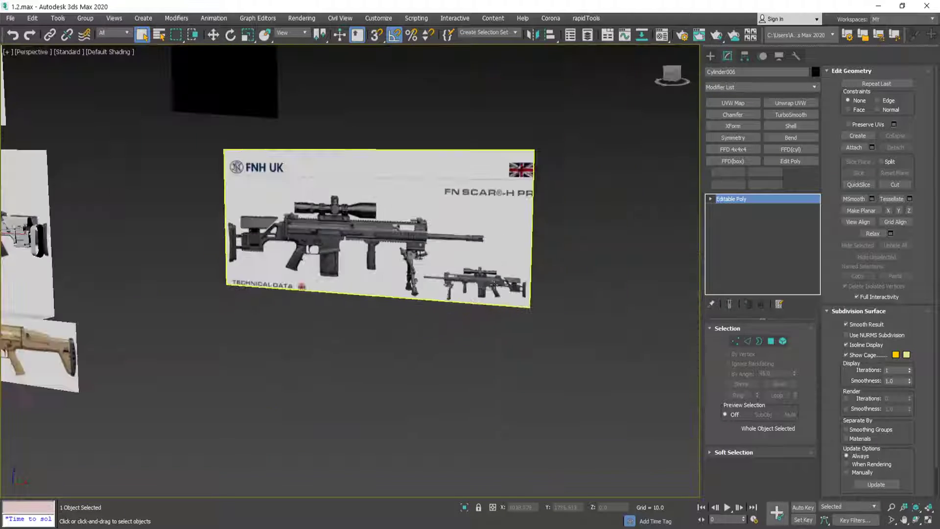
scroll(494, 284, "up", 4)
scroll(493, 284, "up", 5)
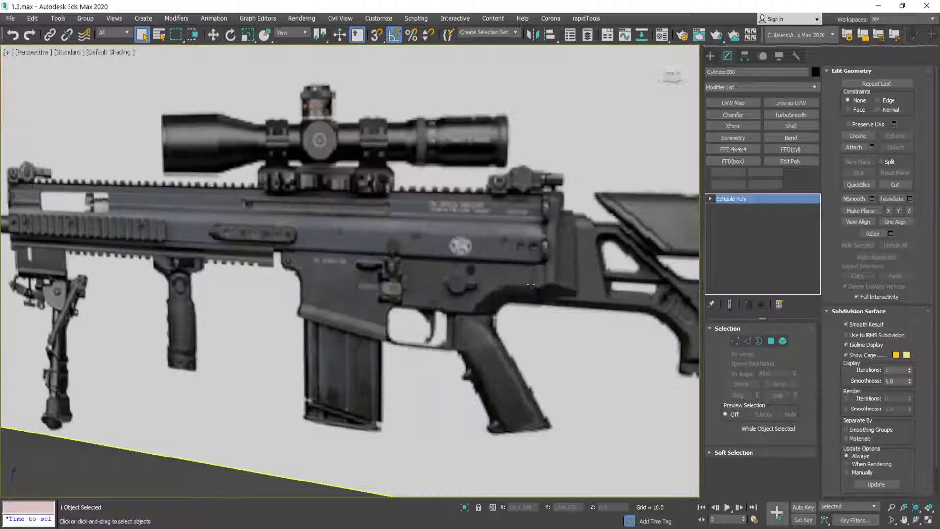
- Examine the recessed panel, side plate and magazine well of the large rifle on the FNH UK sheet
scroll(527, 284, "down", 8)
scroll(318, 211, "up", 4)
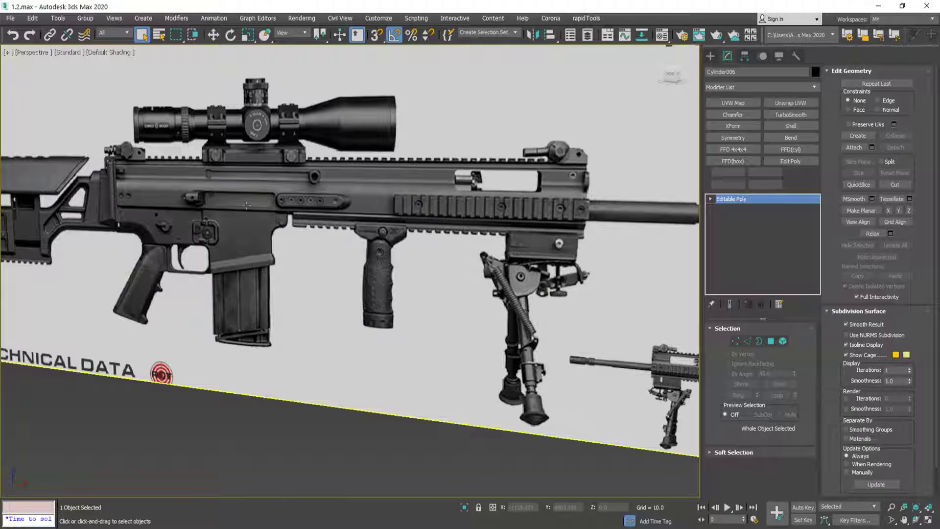
scroll(240, 203, "up", 8)
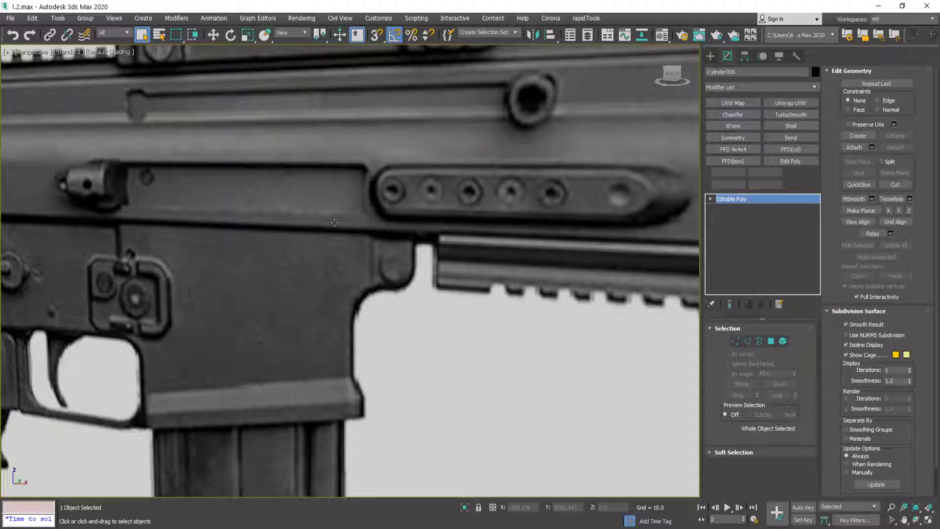
scroll(334, 222, "down", 10)
scroll(335, 222, "up", 3)
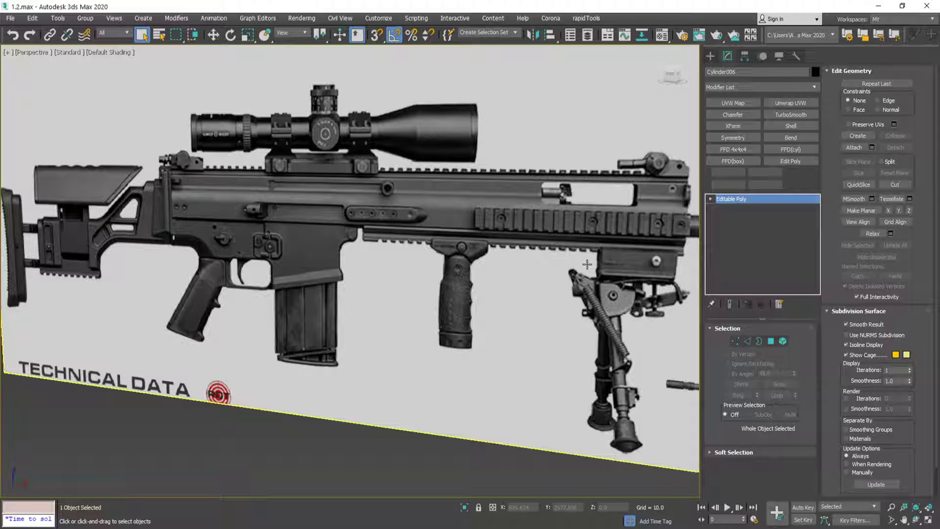
- Examine the front rail, bipod, barrel and muzzle device on the FNH UK sheet
middle_click_drag(587, 264, 378, 218)
middle_click_drag(507, 277, 368, 287)
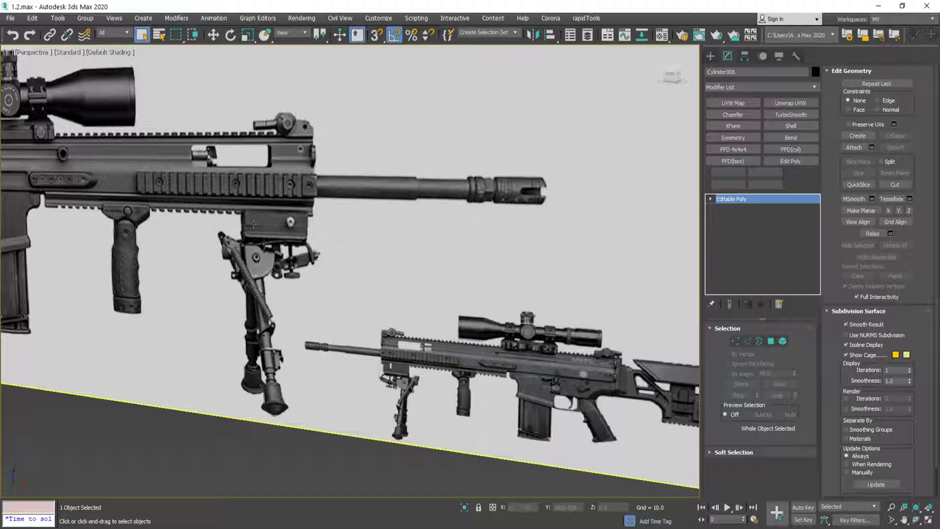
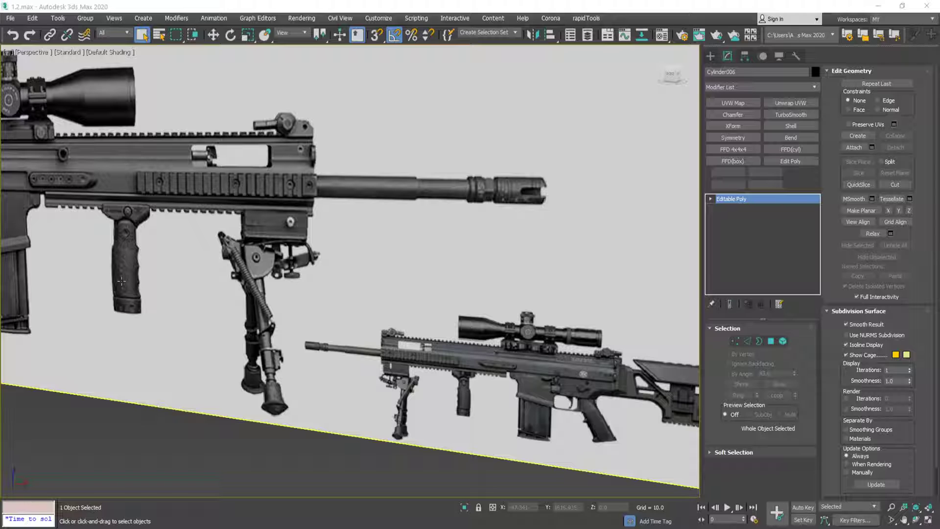
scroll(201, 249, "down", 3)
scroll(265, 264, "up", 4)
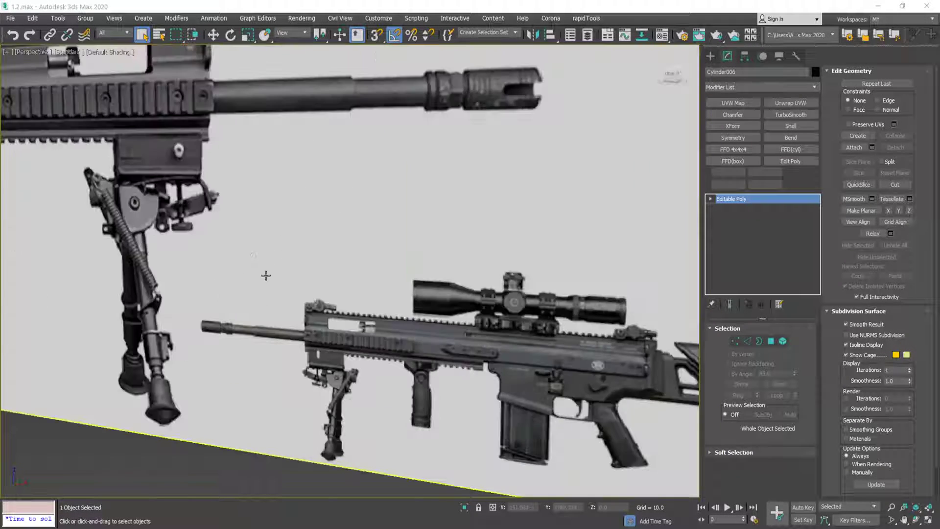
scroll(266, 275, "down", 4)
- Return to a straight front view of the modelled rifle and display its edged faces
middle_click_drag(266, 276, 498, 275, "alt")
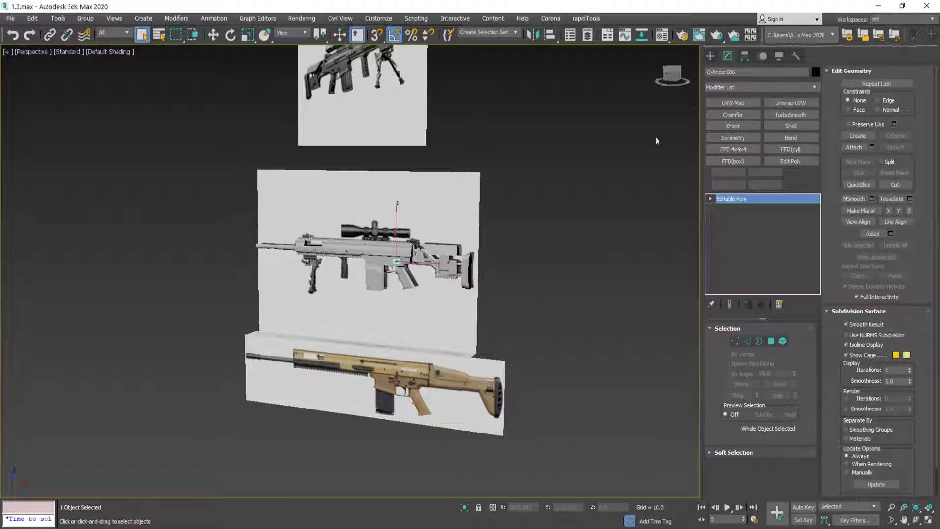
left_click(671, 77)
scroll(364, 254, "up", 3)
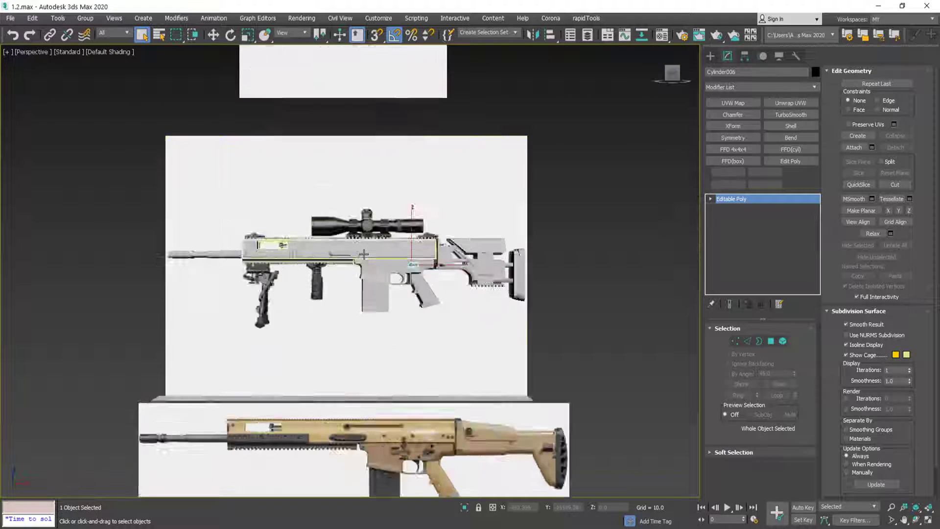
scroll(364, 254, "up", 4)
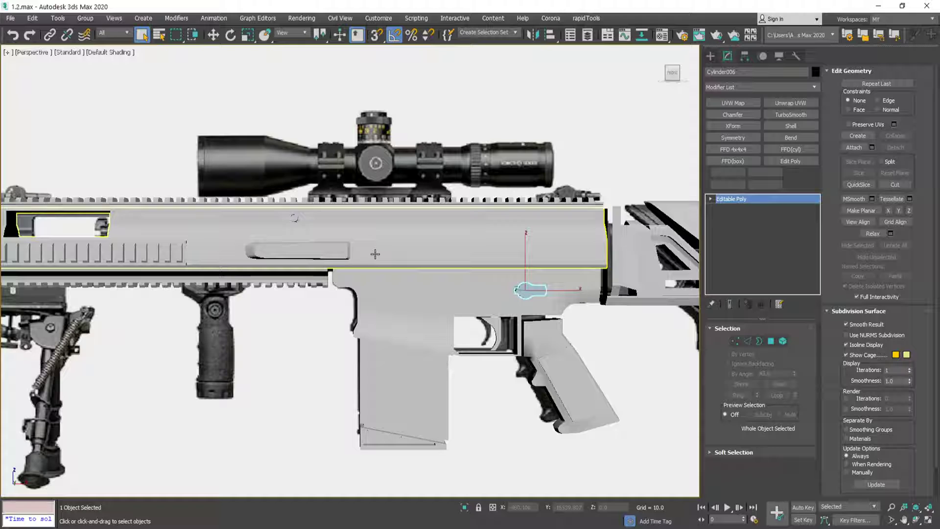
scroll(375, 254, "up", 3)
key("F4")
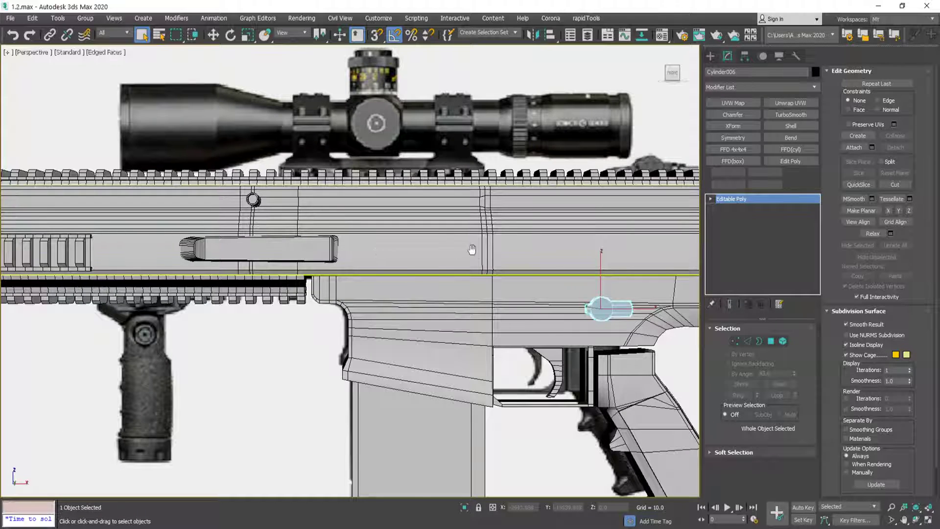
- Select the upper receiver body and inspect the mesh around the rear end of its raised side plate
scroll(238, 242, "down", 3)
scroll(238, 172, "up", 6)
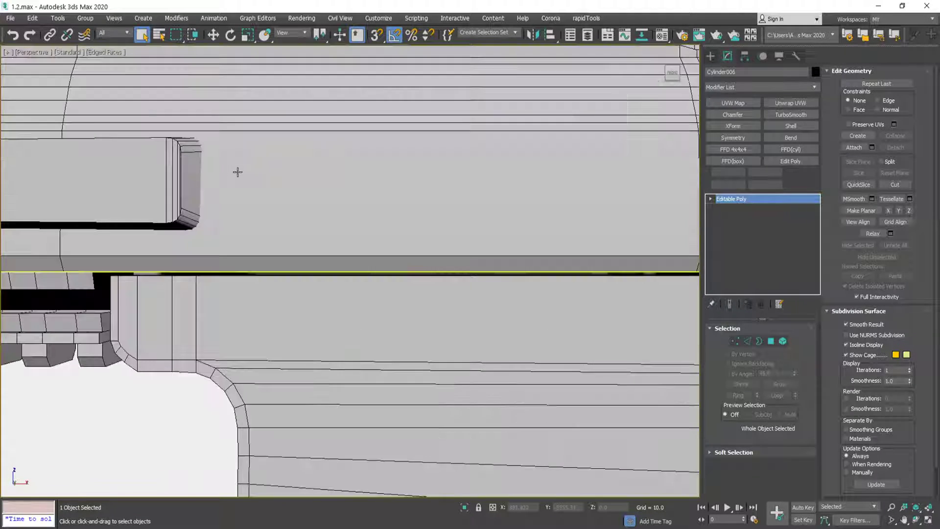
scroll(238, 172, "down", 6)
left_click(237, 172)
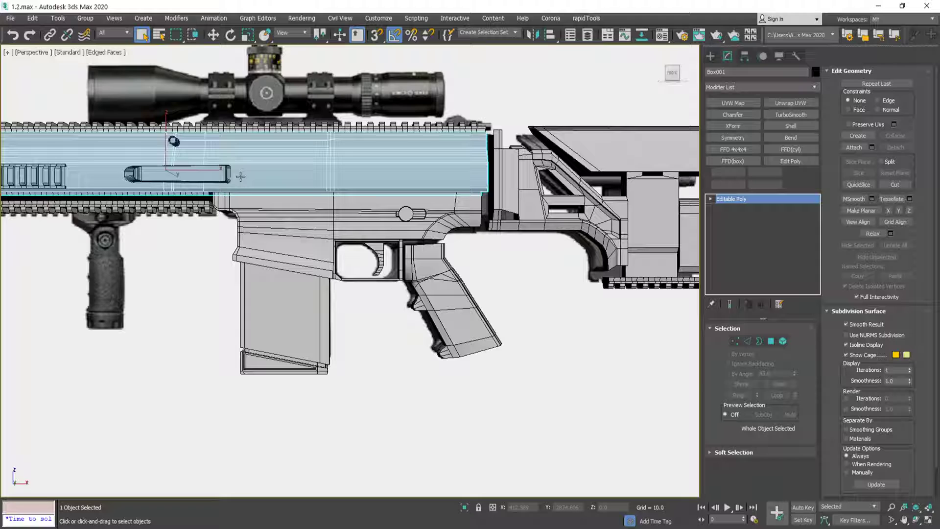
scroll(240, 176, "up", 3)
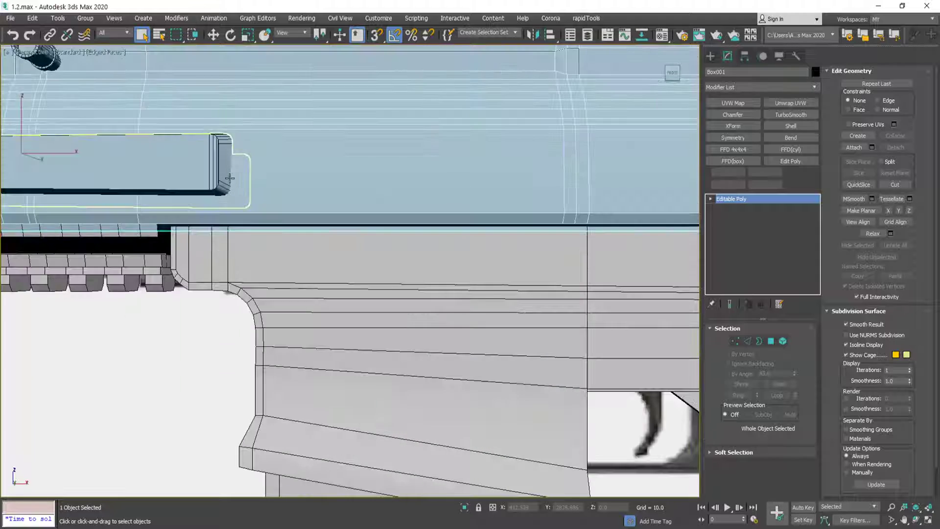
scroll(218, 156, "up", 3)
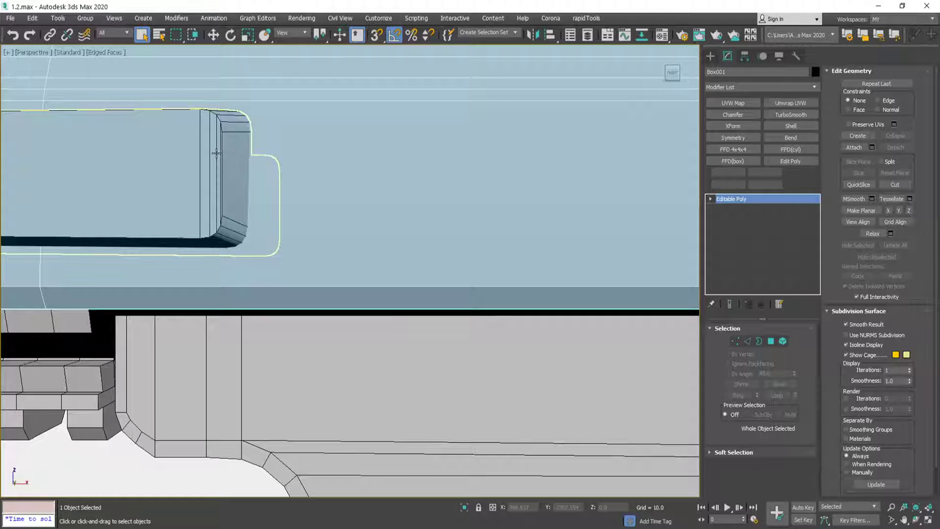
scroll(216, 153, "down", 5)
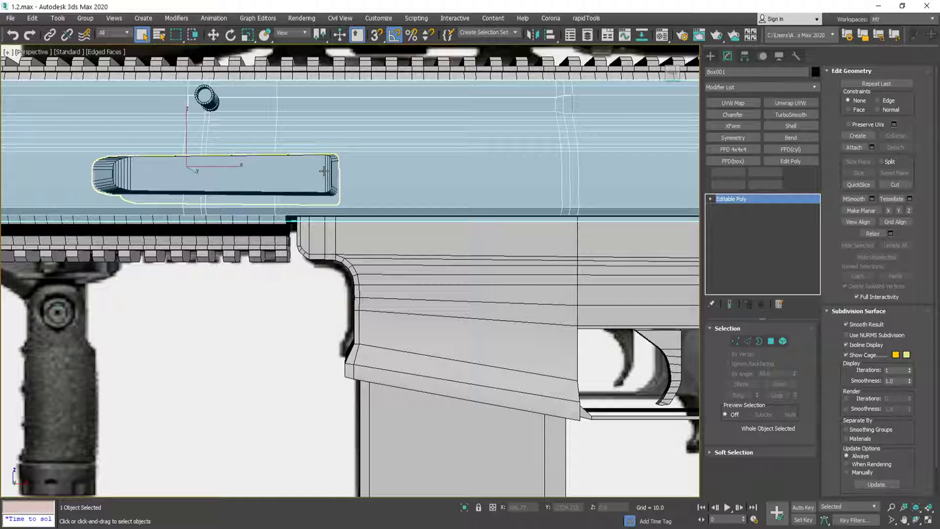
- Inspect the receiver's side plate without edged faces, and restore the edge display to review the area behind it
scroll(225, 163, "up", 4)
mouse_move(395, 253)
middle_mouse_down()
mouse_move(519, 275)
mouse_move(568, 297)
middle_mouse_up()
key("F4")
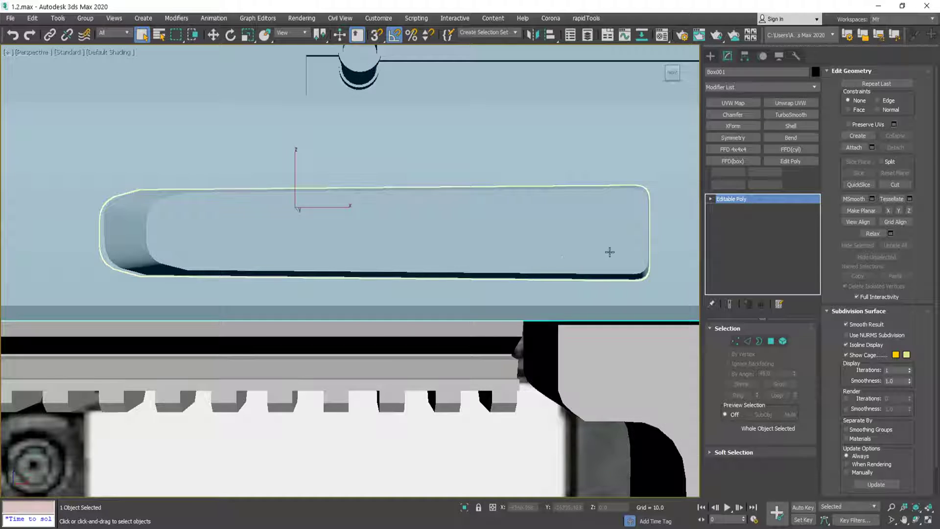
scroll(609, 257, "down", 5)
middle_click_drag(650, 273, 390, 246)
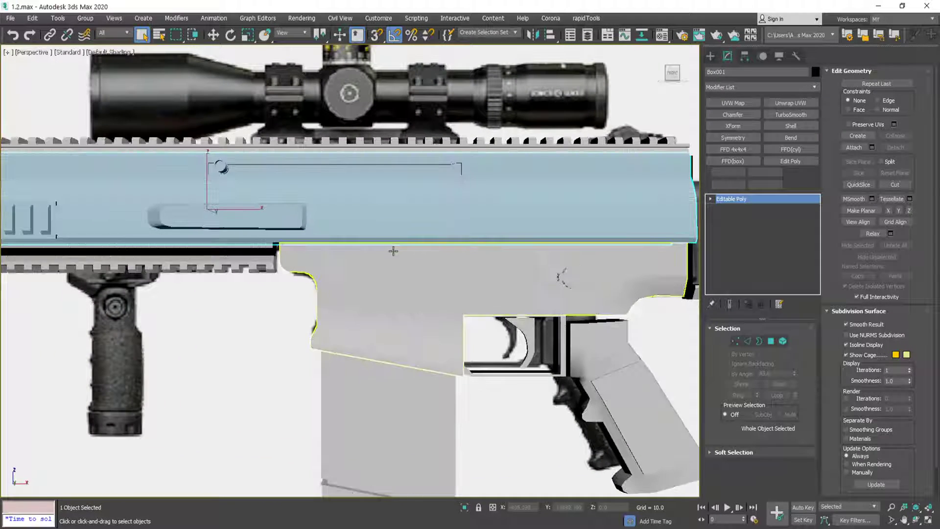
key("F4")
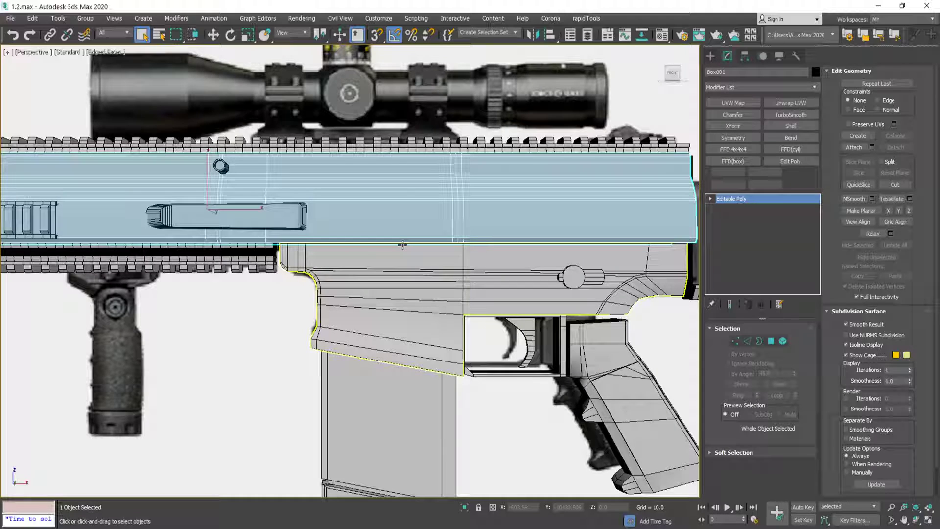
left_click(352, 218)
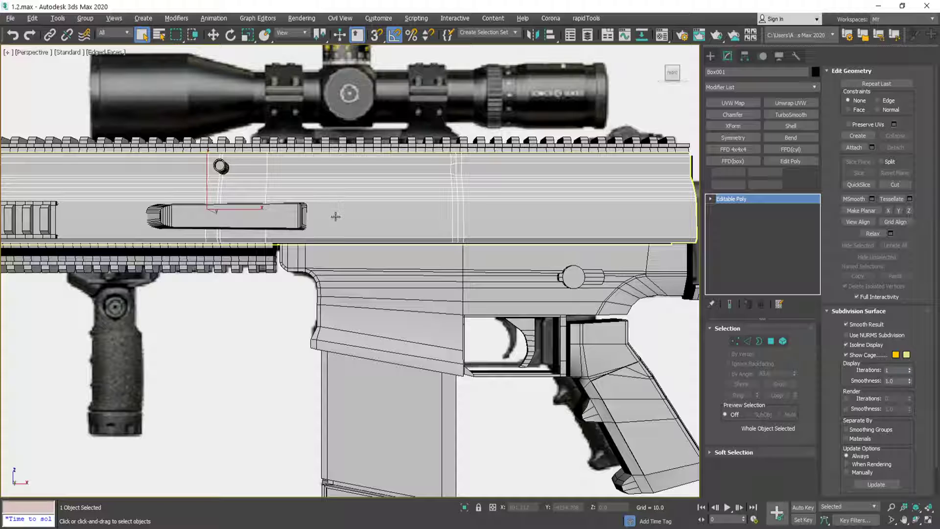
- Compare the modelled receiver with the rifle on the FNH UK sheet, focusing on the panel behind the side plate
middle_click_drag(383, 222, 287, 260)
scroll(287, 260, "down", 8)
middle_click_drag(492, 247, 268, 249)
scroll(497, 218, "up", 5)
middle_click_drag(540, 228, 496, 238)
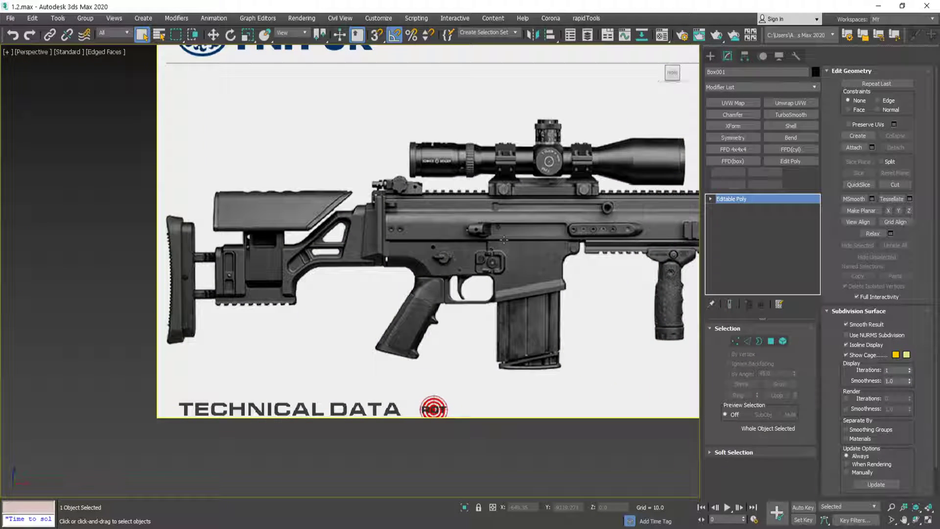
scroll(504, 239, "down", 4)
scroll(117, 229, "up", 4)
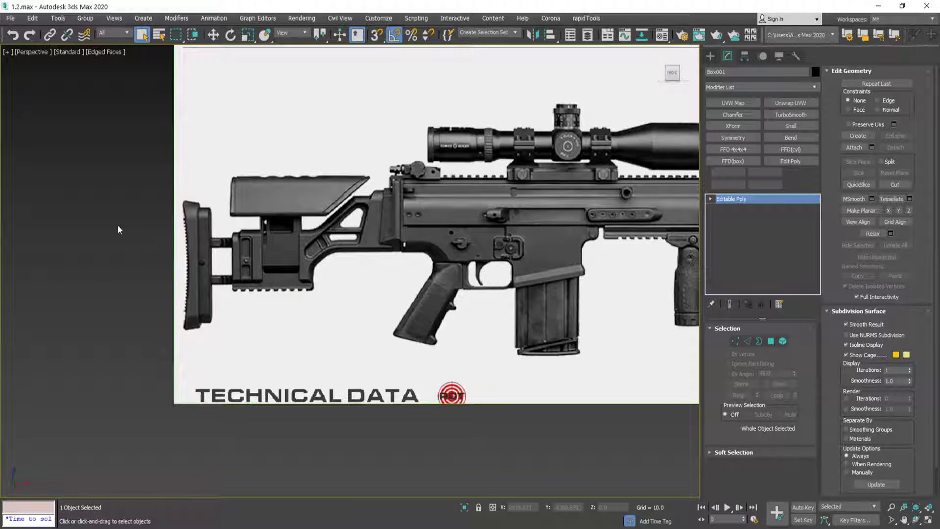
scroll(124, 227, "down", 5)
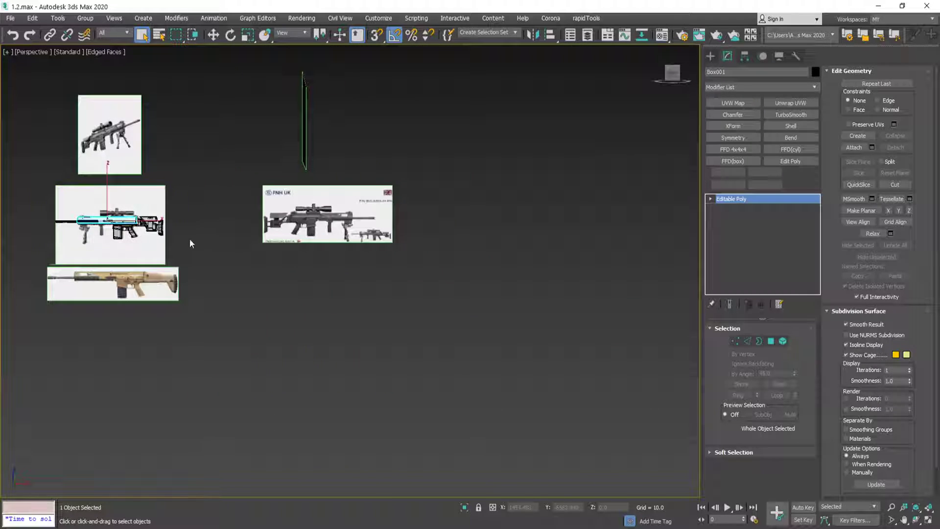
- Select the upper receiver's side polygon that runs behind the raised side plate, above the magazine well
middle_click_drag(190, 239, 311, 244)
scroll(310, 244, "up", 8)
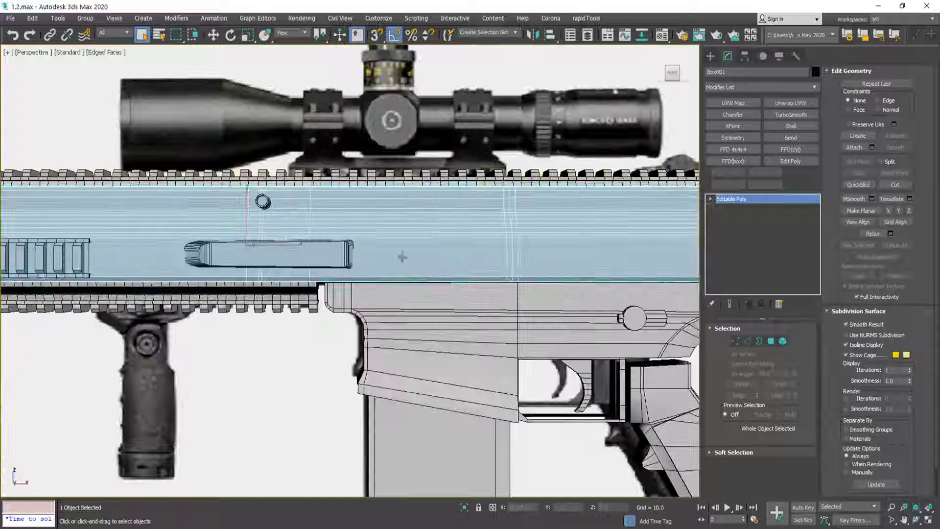
middle_click_drag(402, 256, 365, 230)
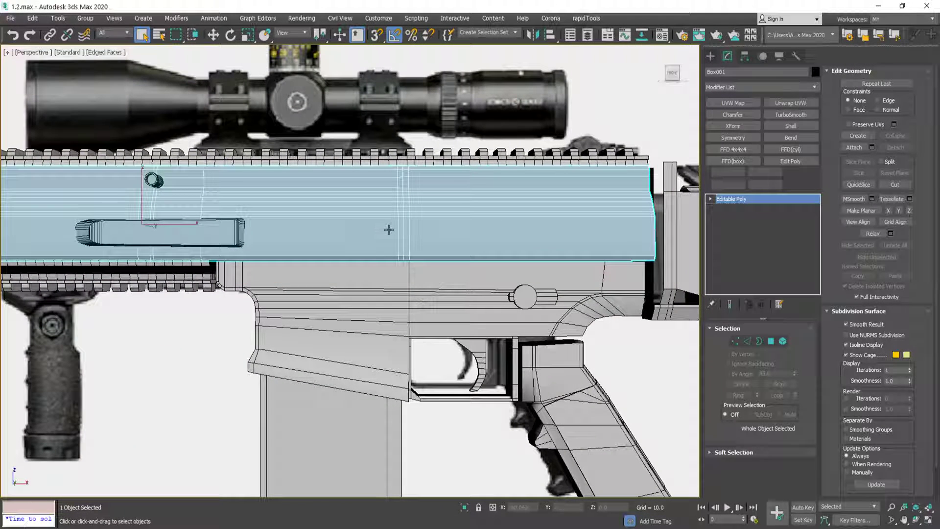
key("4")
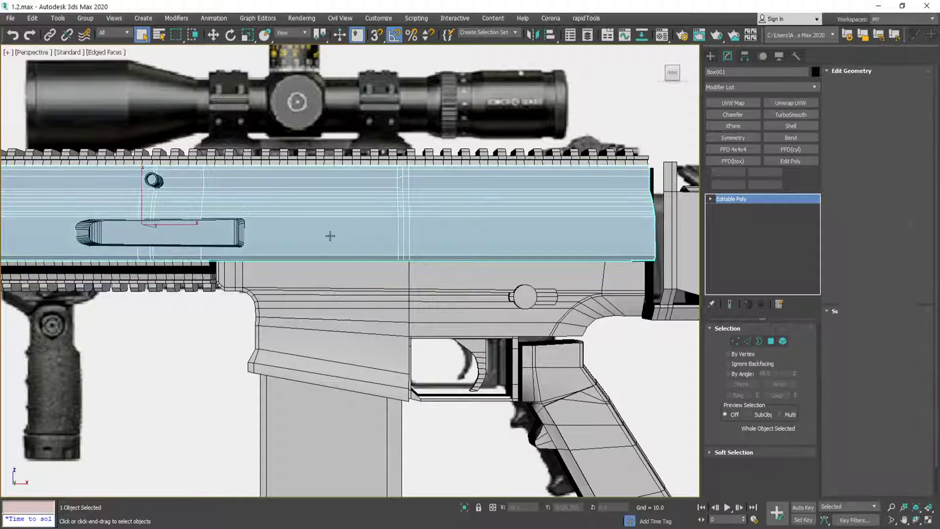
key("4")
key("4")
left_click(367, 238)
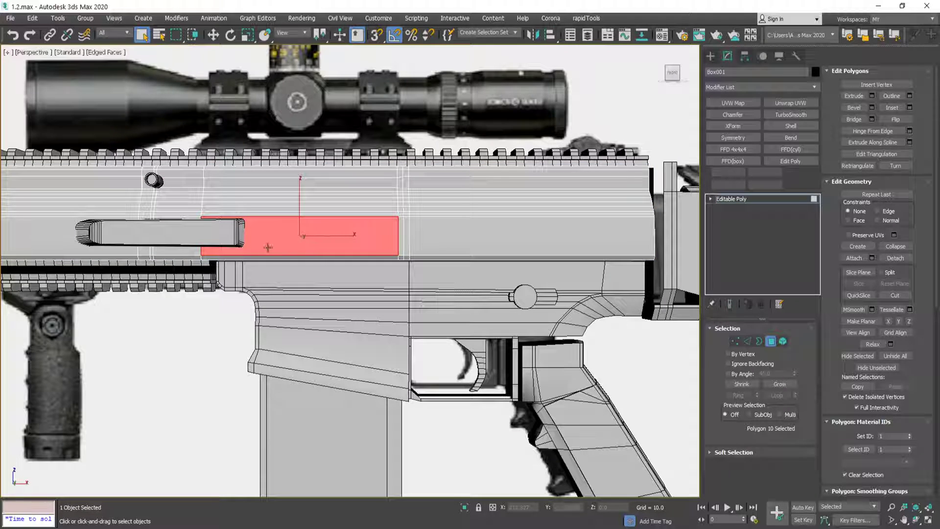
- Isolate the upper receiver, the lower receiver and the raised side plate from the rest of the rifle
middle_click_drag(331, 252, 255, 257, "alt")
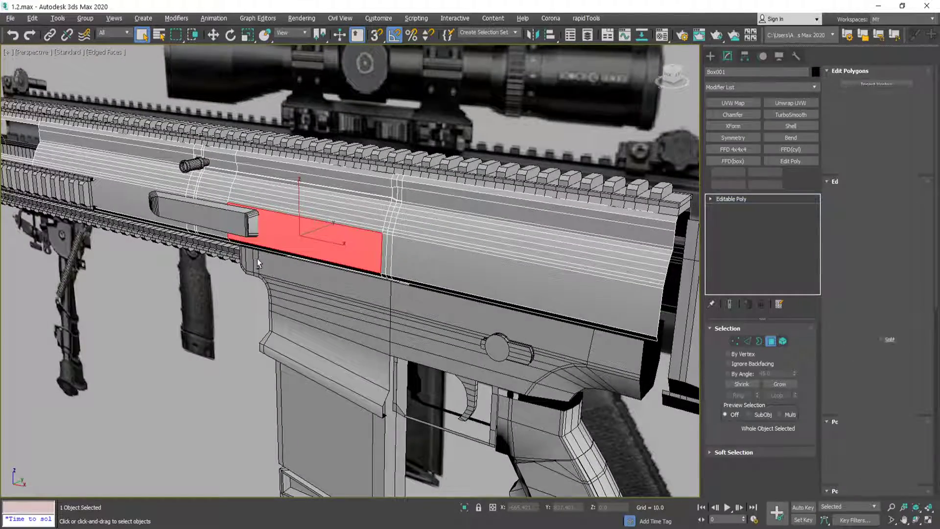
key("z")
key("alt+q")
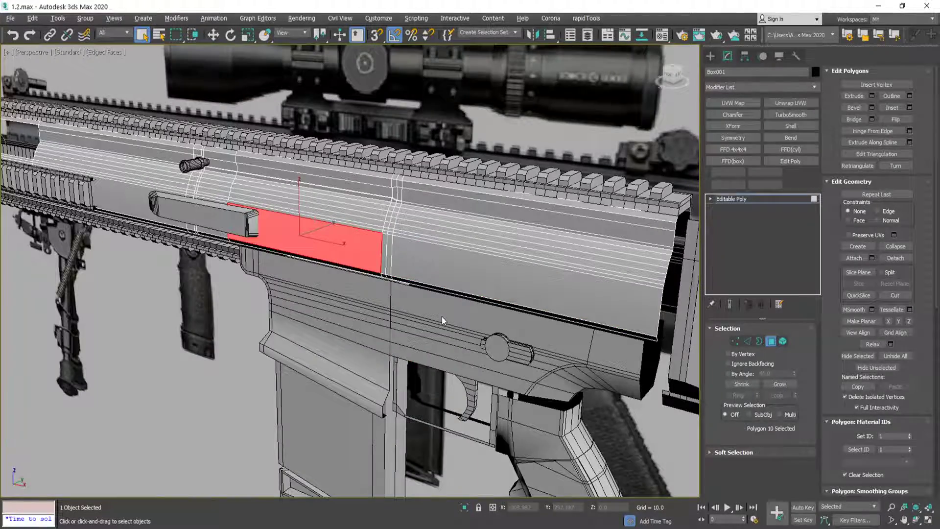
key("3")
key("3")
left_click(425, 315)
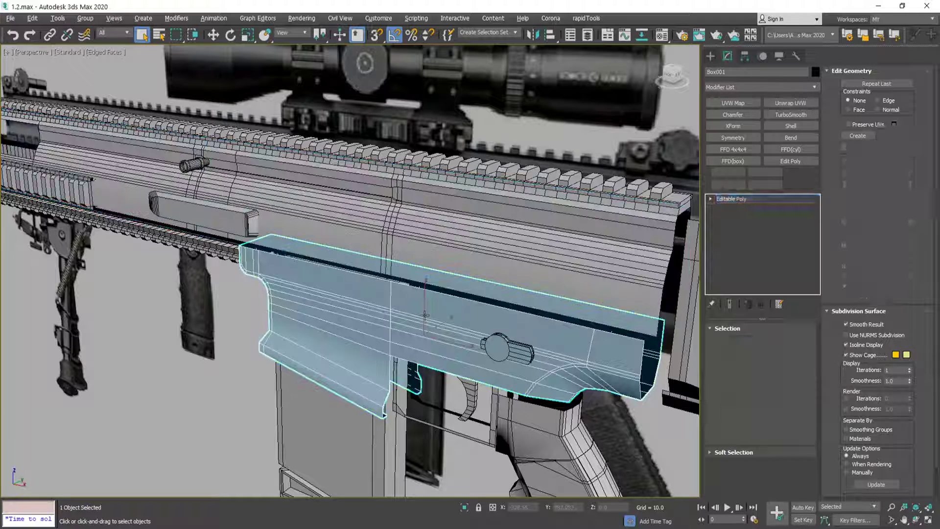
left_click(410, 250, "ctrl")
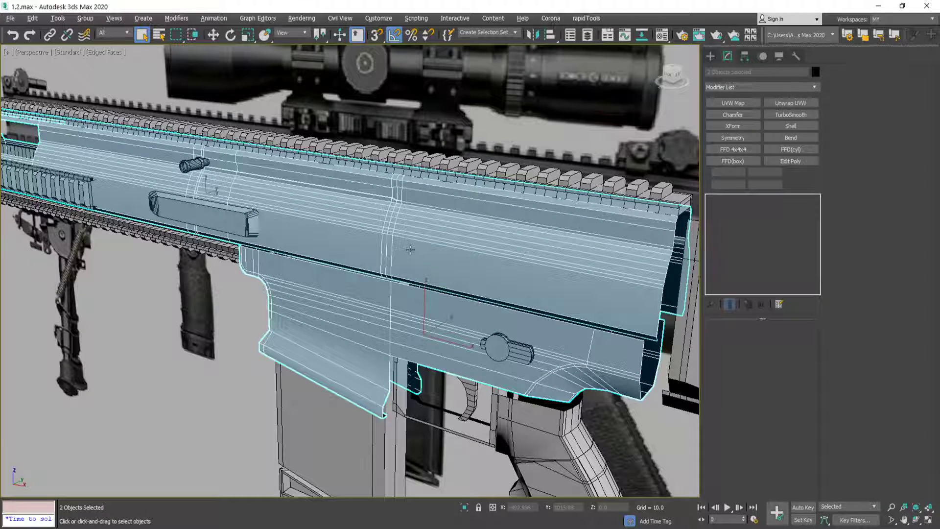
key("alt+q")
key("alt+q")
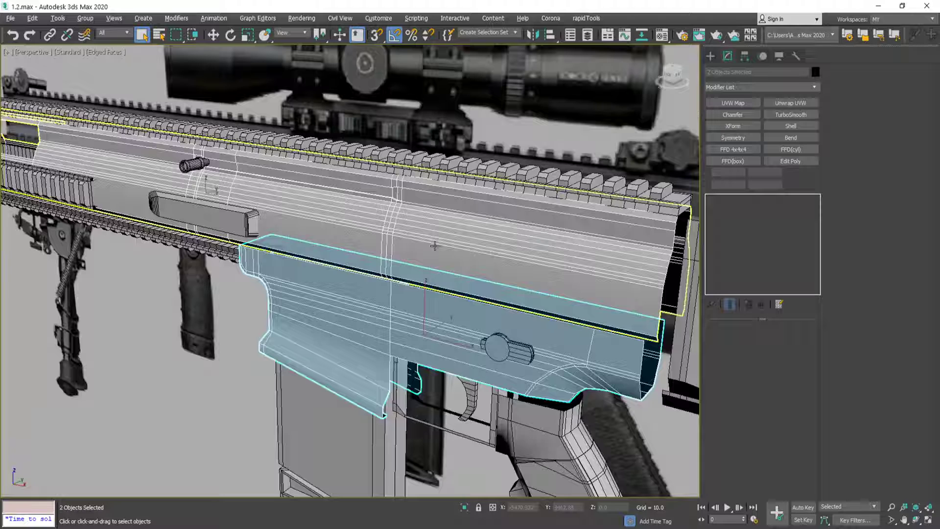
left_click(262, 234, "ctrl")
key("alt+q")
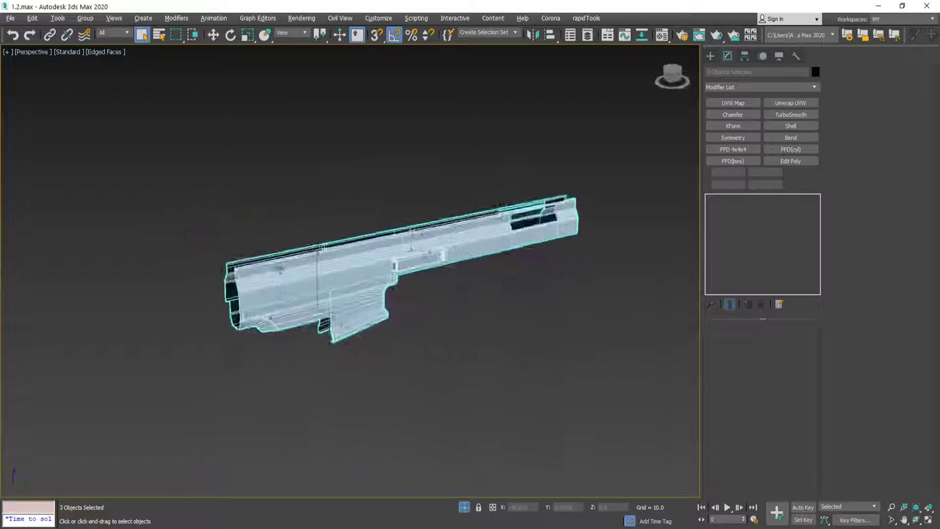
- Add two vertical edge loops on the upper receiver's opposite side, one at the side plate's rear end and one just behind the magazine well
middle_click_drag(281, 269, 338, 273, "alt")
scroll(359, 271, "up", 5)
left_click(411, 254)
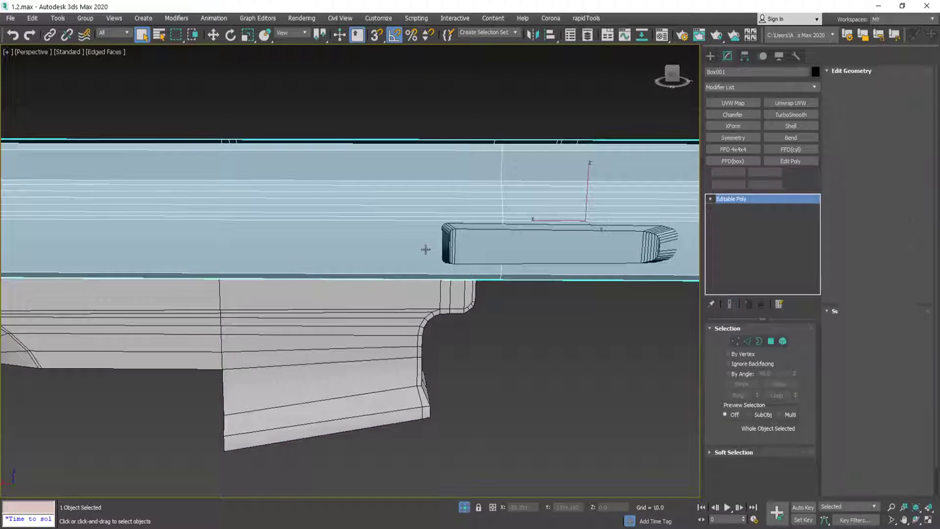
key("4")
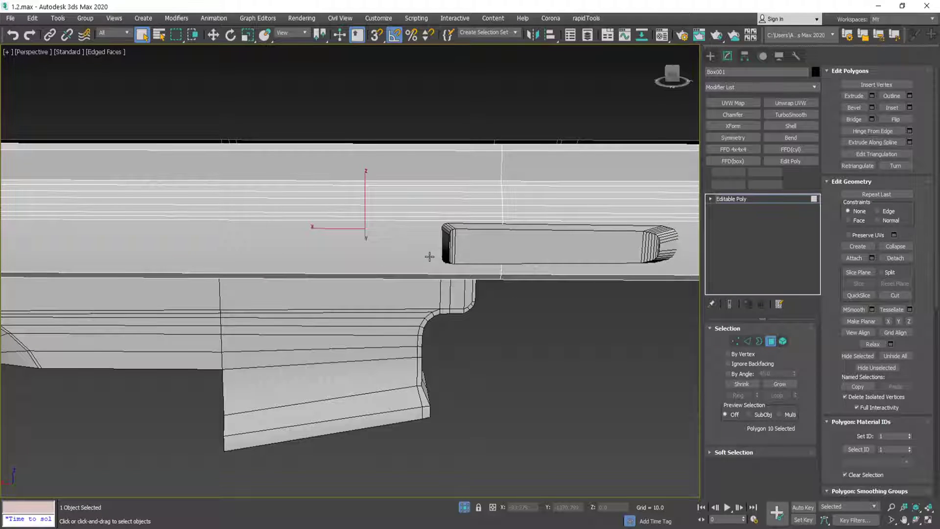
key("alt+s")
key("w")
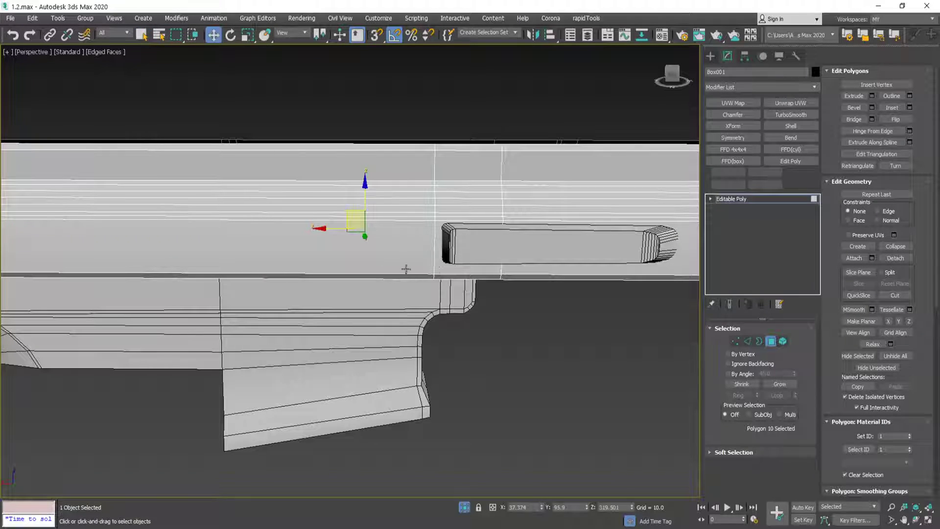
scroll(405, 269, "down", 4)
scroll(386, 270, "up", 3)
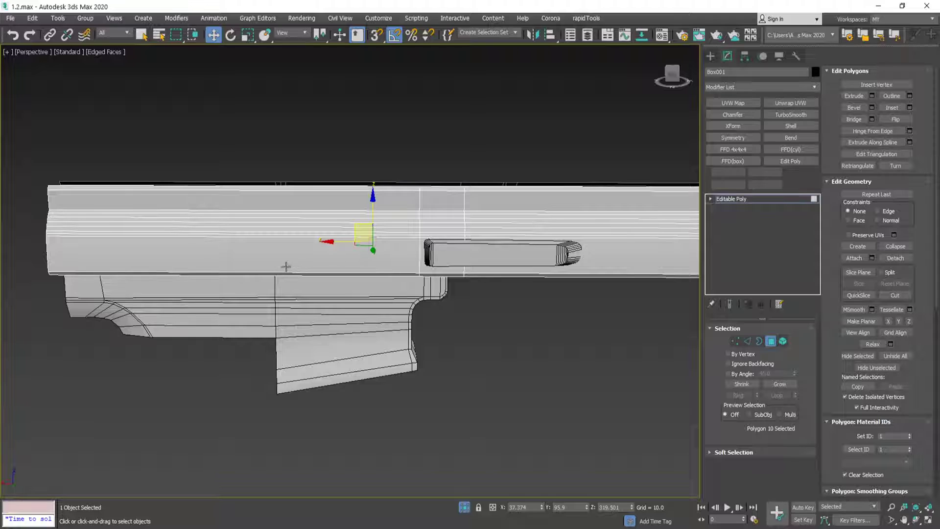
key("alt+c")
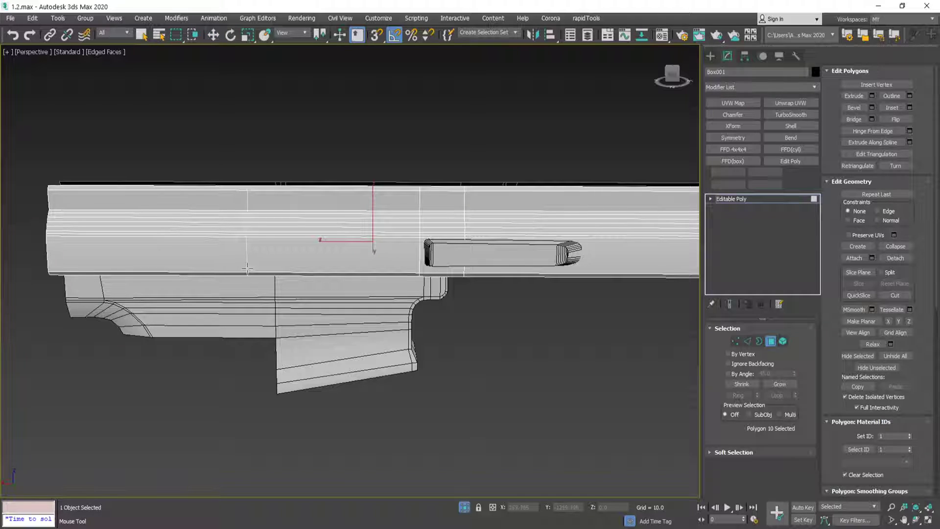
key("w")
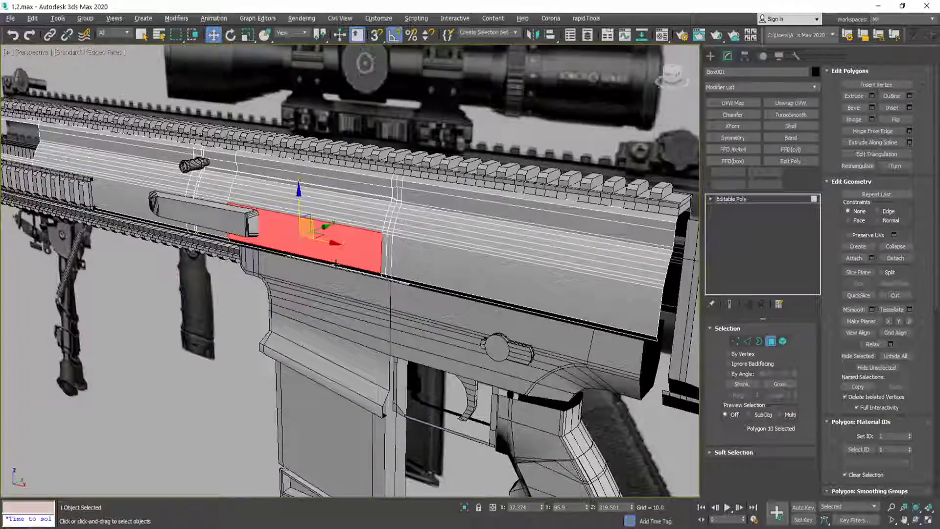
- Isolate the upper receiver, side plate, lower receiver, trigger guard and trigger, and show them from the opposite side
middle_click_drag(343, 244, 260, 266)
key("alt+q")
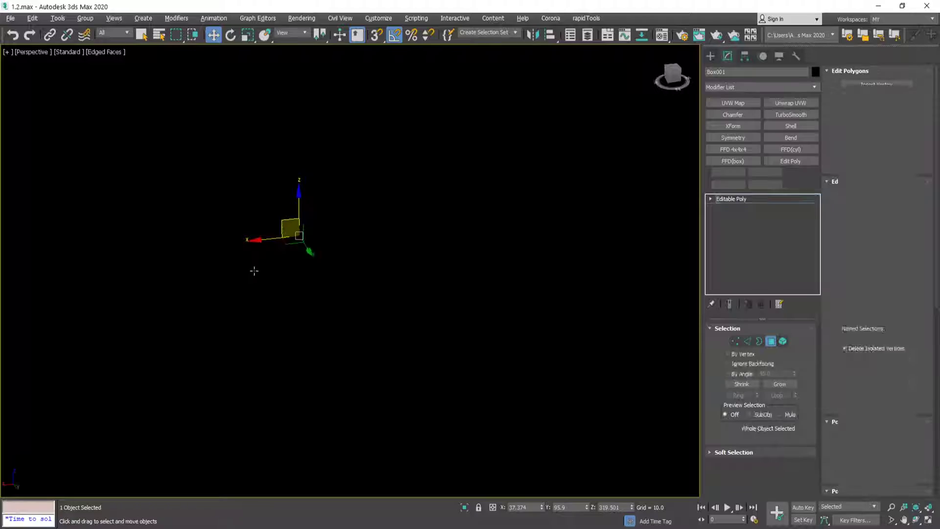
key("alt+q")
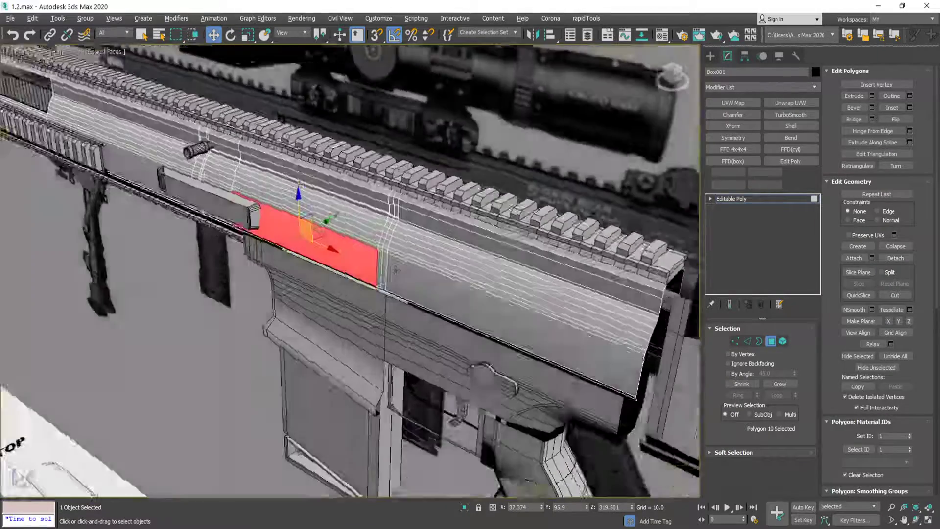
key("4")
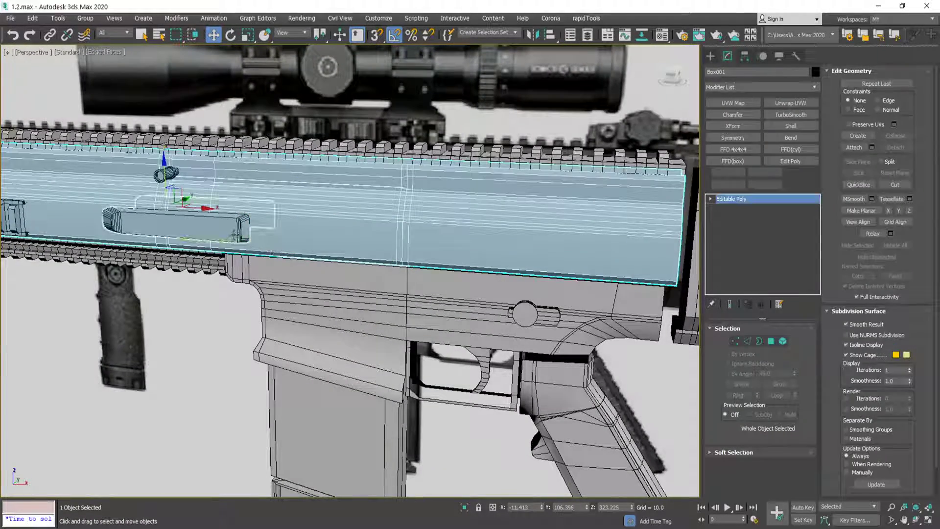
left_click(228, 234, "ctrl")
left_click(454, 298, "ctrl")
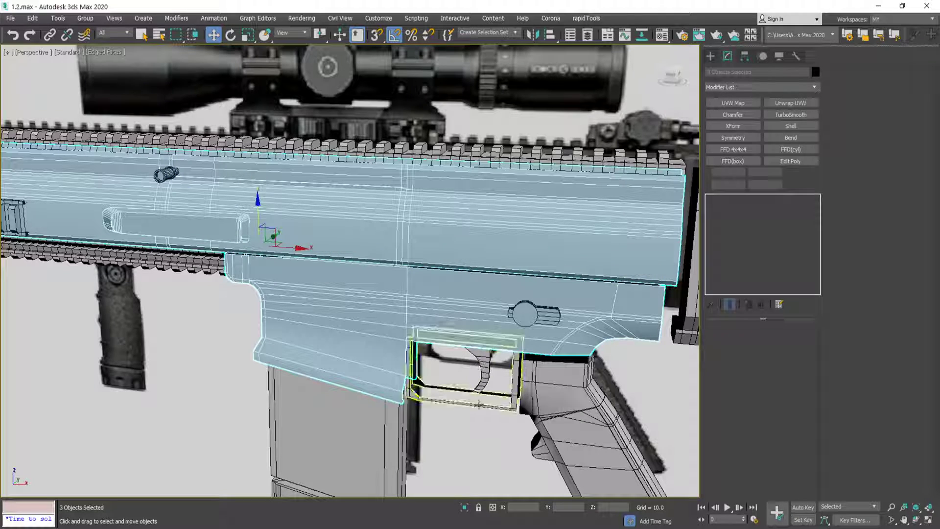
left_click(484, 390, "ctrl")
left_click(483, 373, "ctrl")
key("alt+q")
middle_click_drag(483, 374, 314, 351, "alt")
scroll(391, 260, "up", 5)
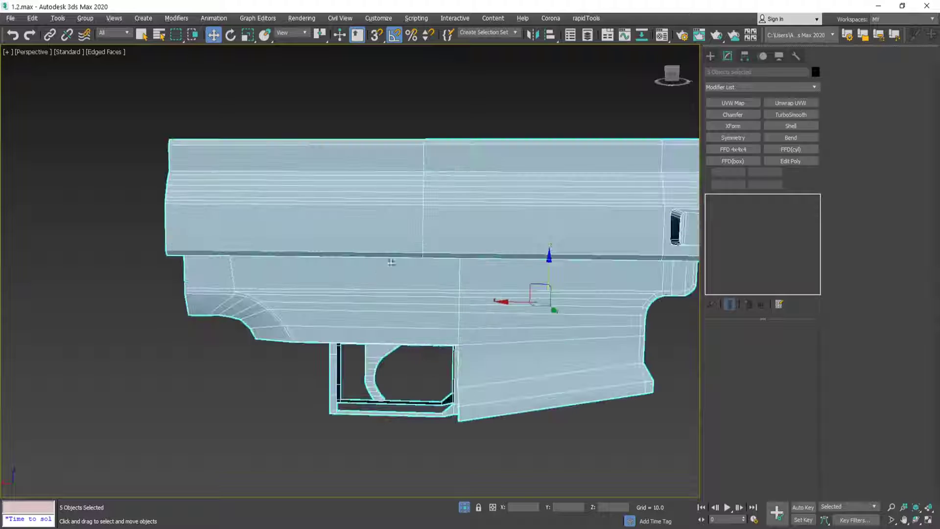
scroll(431, 260, "up", 2)
- Select the upper receiver's opposite-side polygon between the two new edge loops, behind the side plate
left_click(443, 253)
key("4")
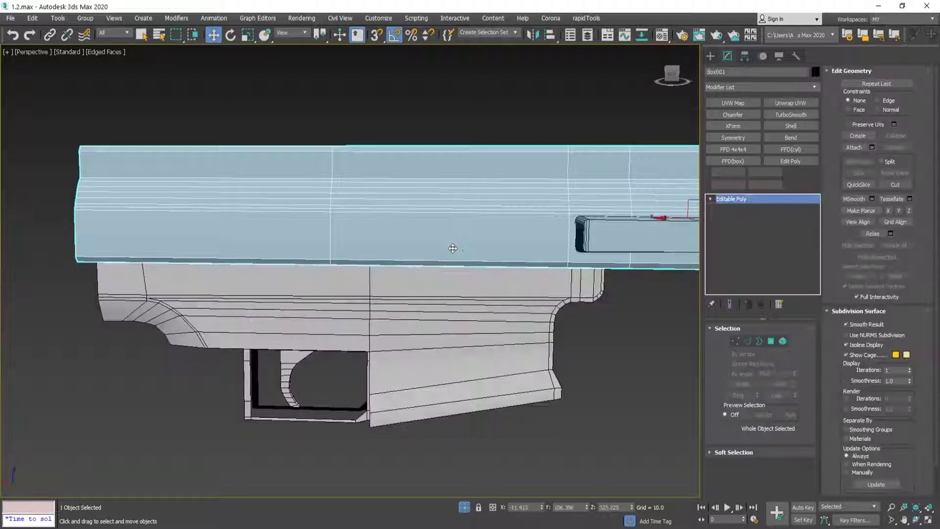
left_click(449, 234)
key("4")
key("4")
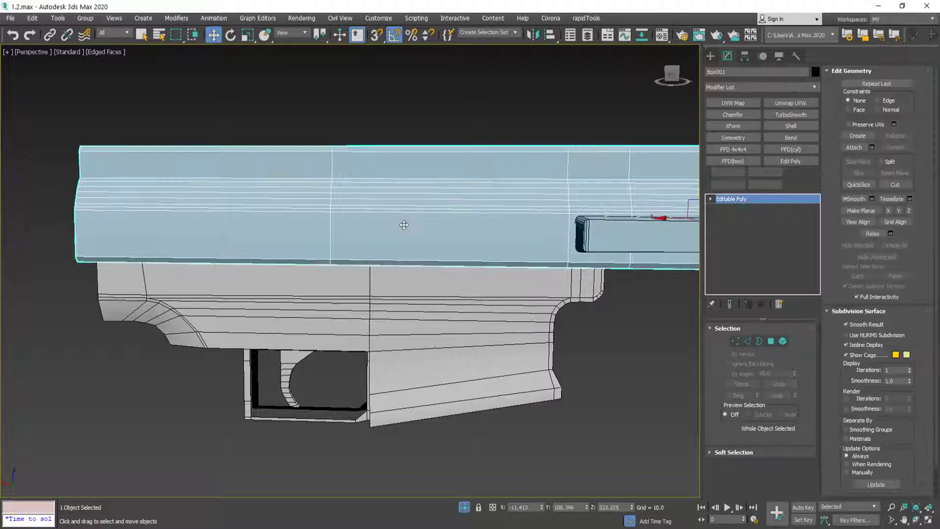
left_click(408, 234)
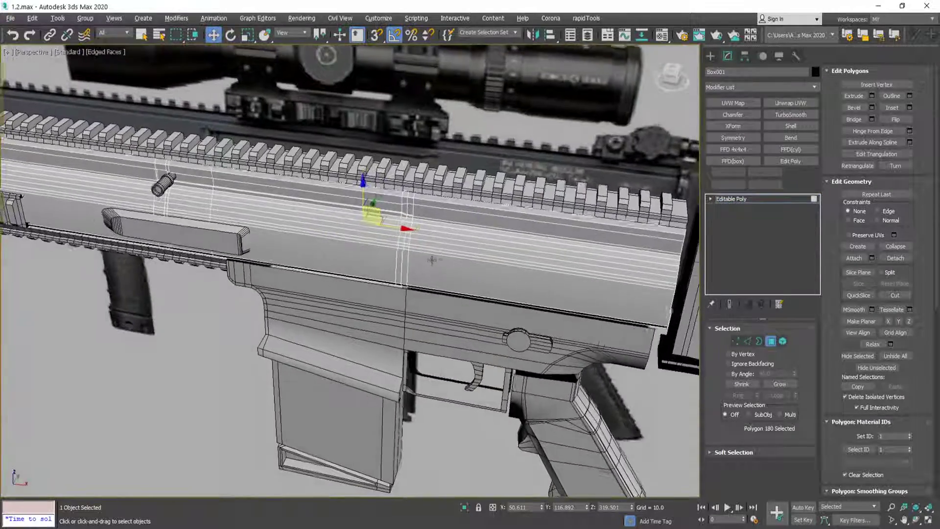
- Examine the recessed panel behind the side plate in the angled rifle photo and on the FNH UK sheet
scroll(432, 259, "down", 10)
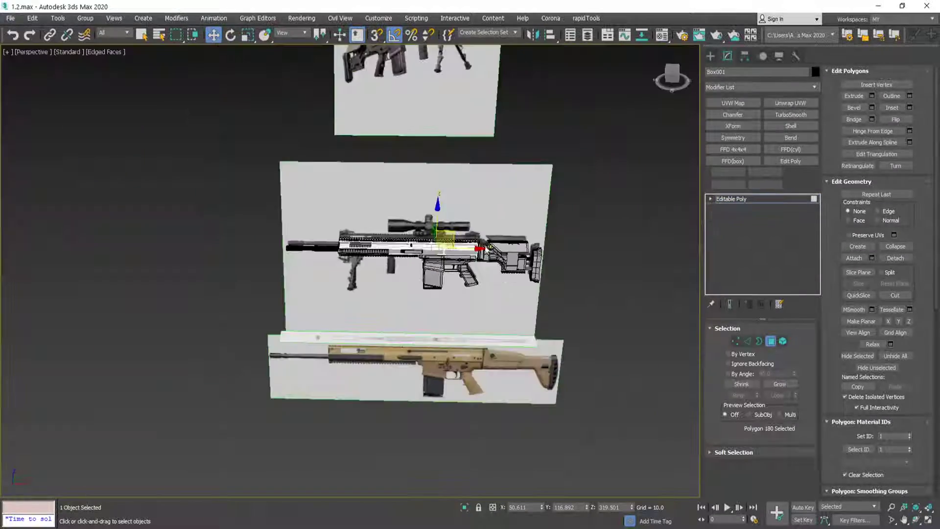
scroll(371, 198, "up", 4)
scroll(267, 170, "up", 4)
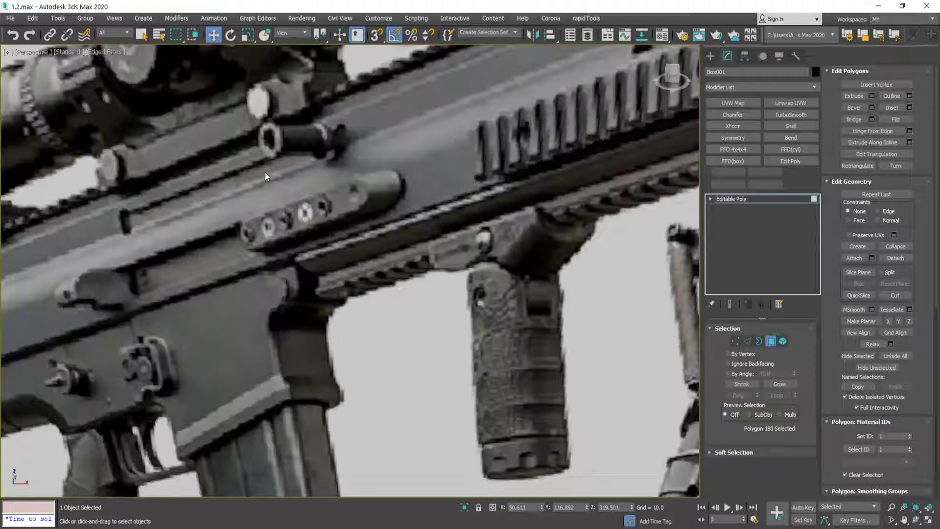
scroll(295, 219, "down", 12)
scroll(461, 313, "up", 15)
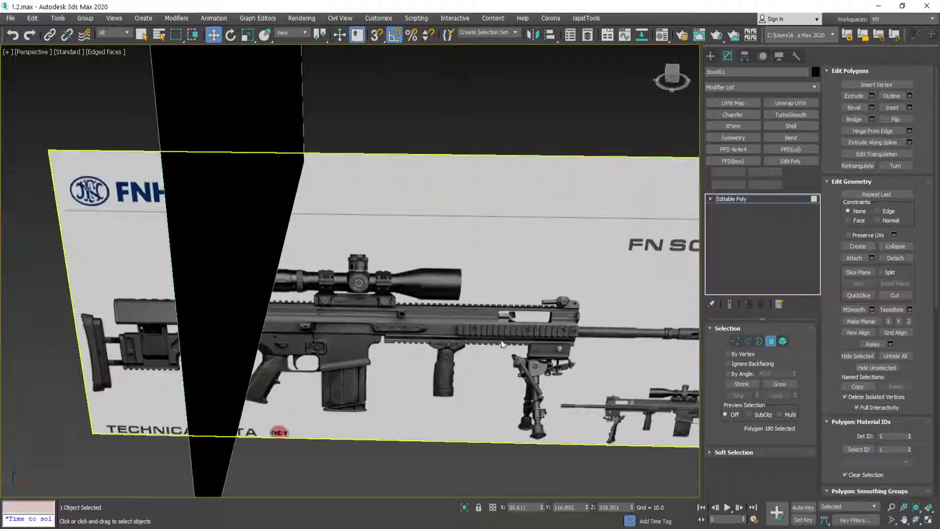
scroll(372, 341, "up", 1)
scroll(333, 345, "down", 3)
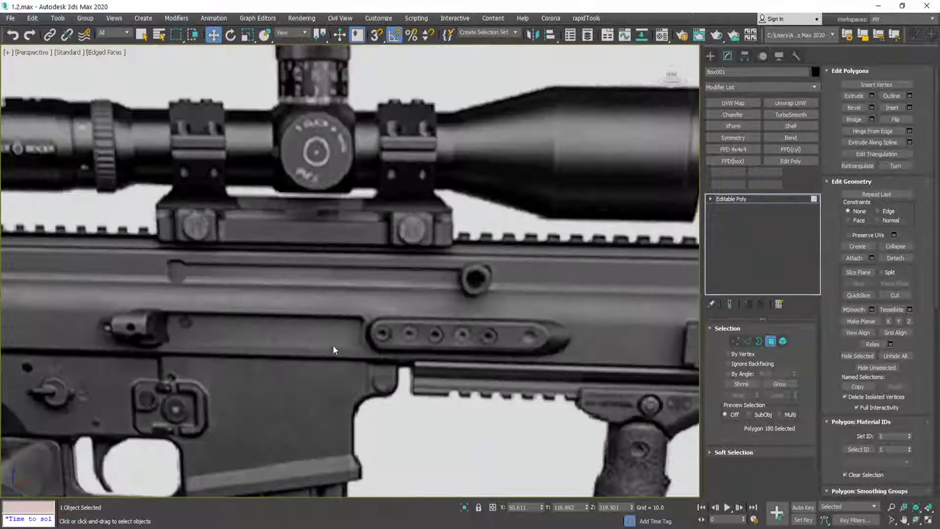
scroll(374, 293, "up", 2)
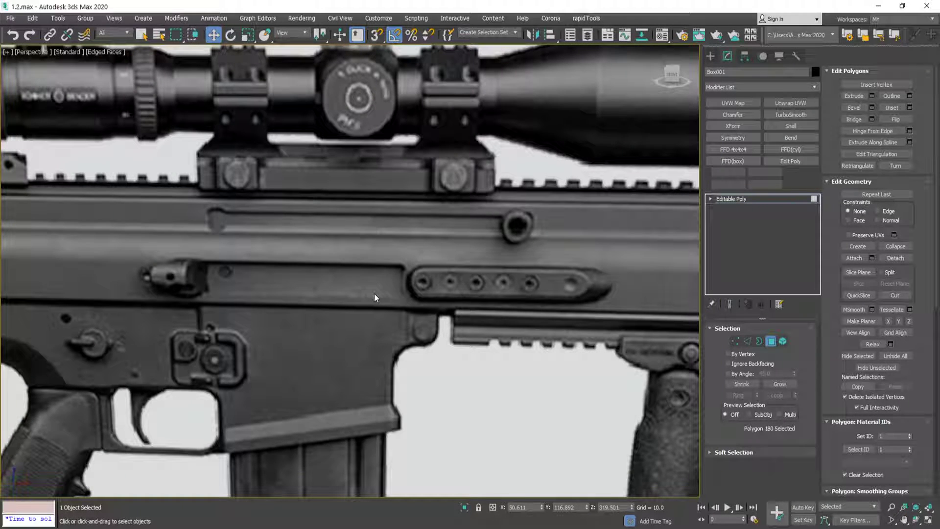
scroll(375, 292, "down", 4)
scroll(346, 292, "up", 4)
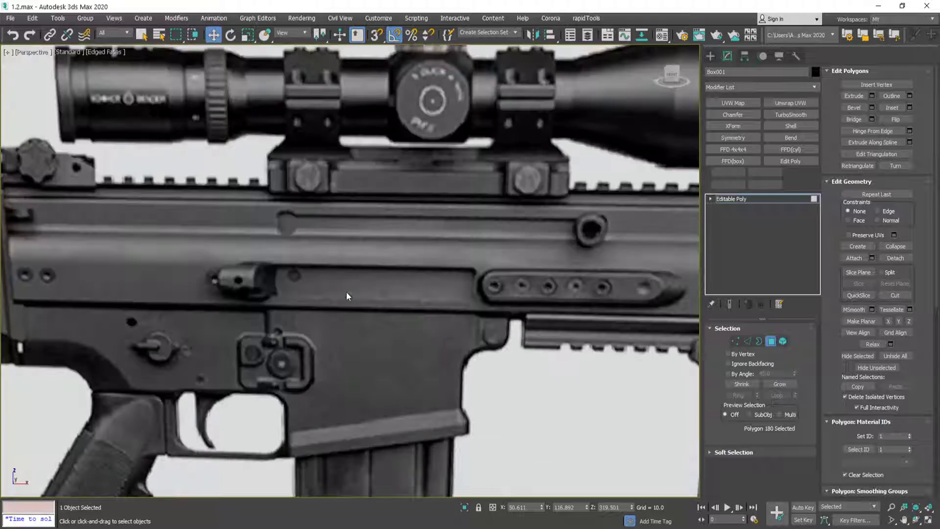
scroll(346, 292, "down", 2)
scroll(347, 292, "up", 3)
- Inspect the selected panel polygon up close, and compare the modelled receiver with the rifle on the FNH UK sheet
middle_click_drag(346, 292, 781, 195)
middle_click_drag(657, 220, 568, 154, "alt")
key("z")
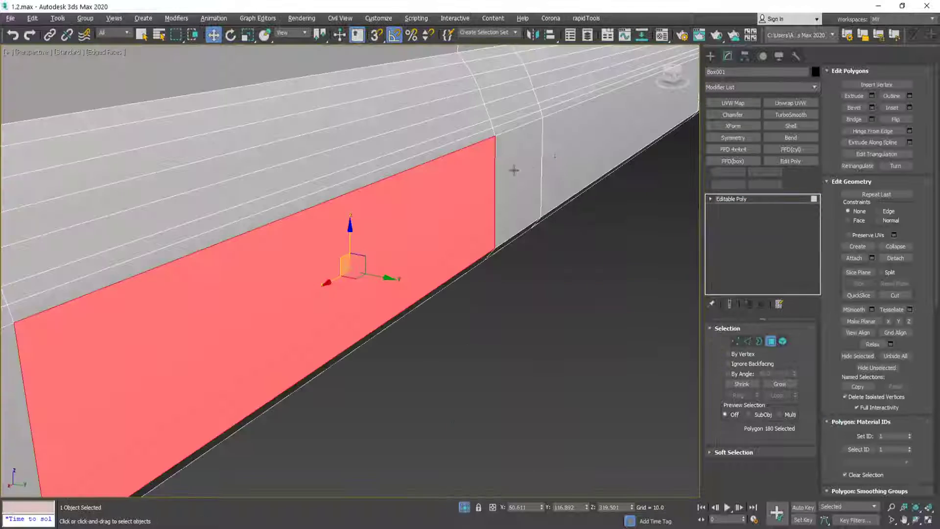
scroll(499, 175, "down", 5)
middle_click_drag(502, 186, 455, 179, "alt")
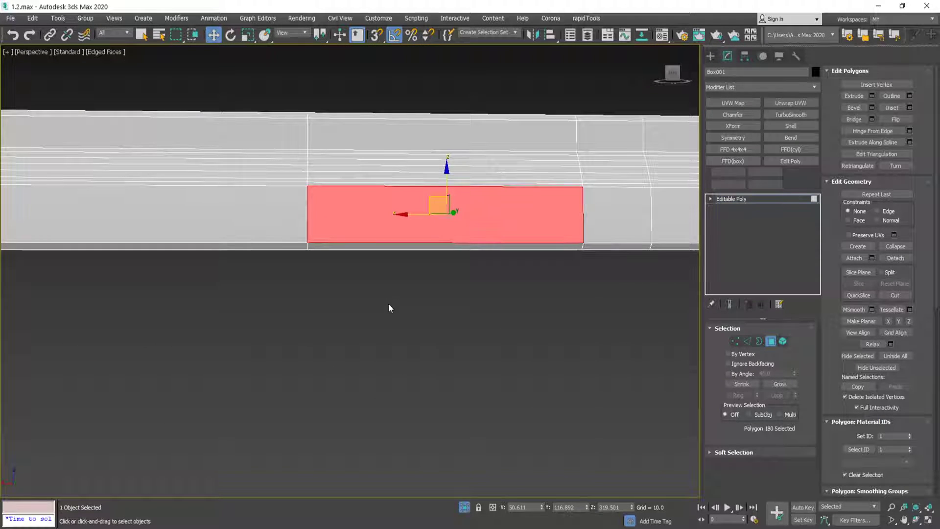
middle_click_drag(388, 308, 562, 284, "alt")
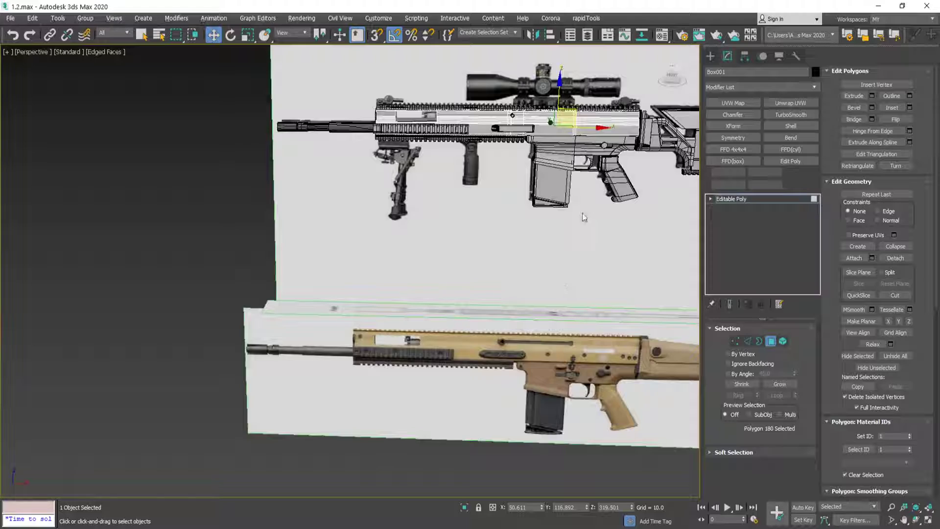
middle_click_drag(584, 217, 439, 269, "alt")
scroll(447, 202, "up", 5)
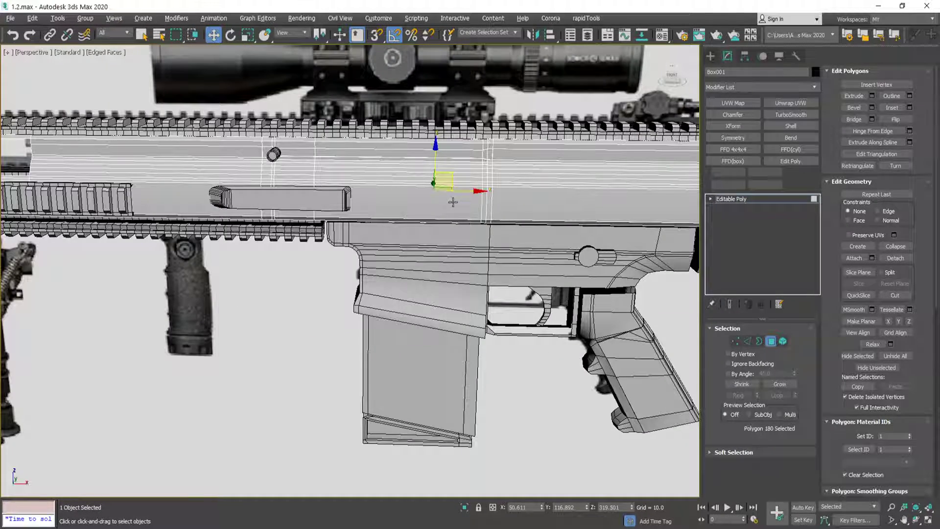
scroll(453, 203, "down", 5)
middle_click_drag(589, 248, 257, 336)
scroll(470, 289, "up", 5)
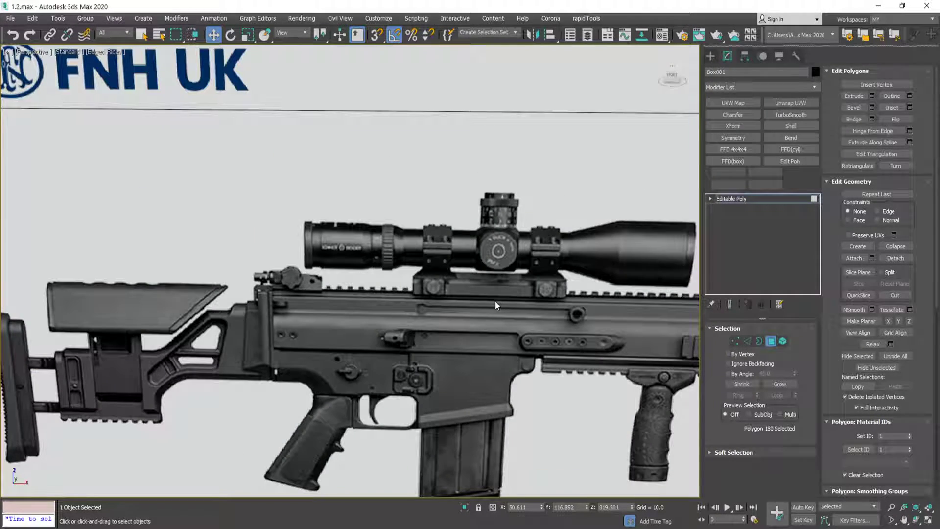
- Return to object level on the upper receiver and examine its opposite side up close in wireframe and shaded display
scroll(496, 301, "down", 5)
middle_click_drag(264, 259, 114, 261, "alt")
key("4")
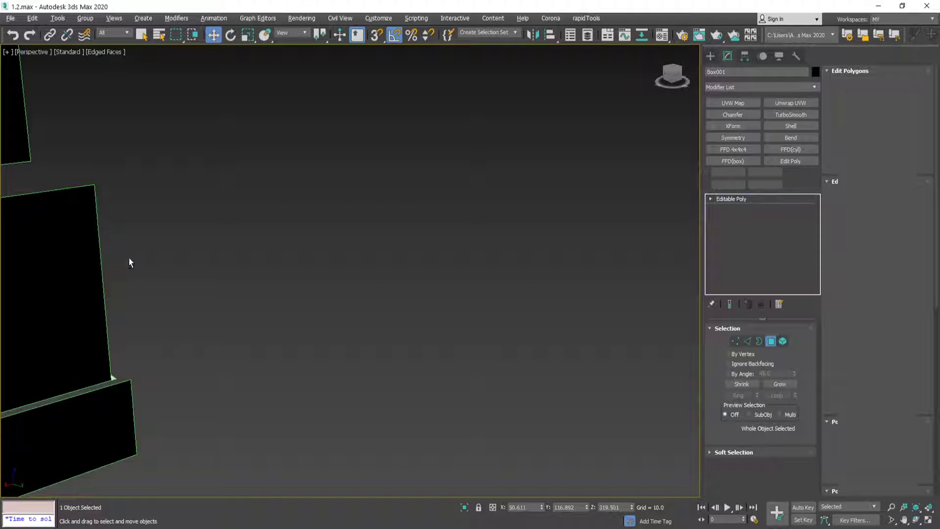
key("alt+q")
key("alt+q")
key("4")
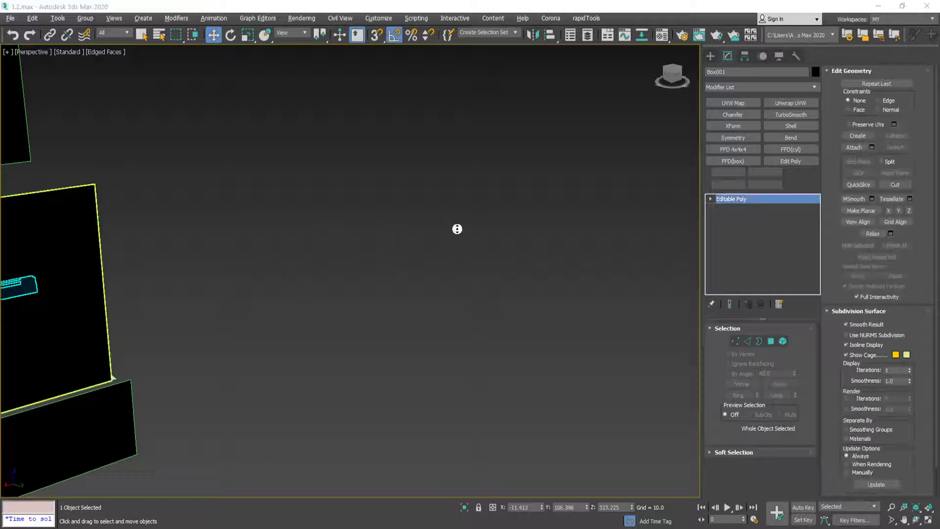
key("z")
key("F3")
middle_click_drag(358, 263, 453, 284, "alt")
scroll(453, 284, "up", 6)
key("F3")
middle_click_drag(317, 214, 413, 219)
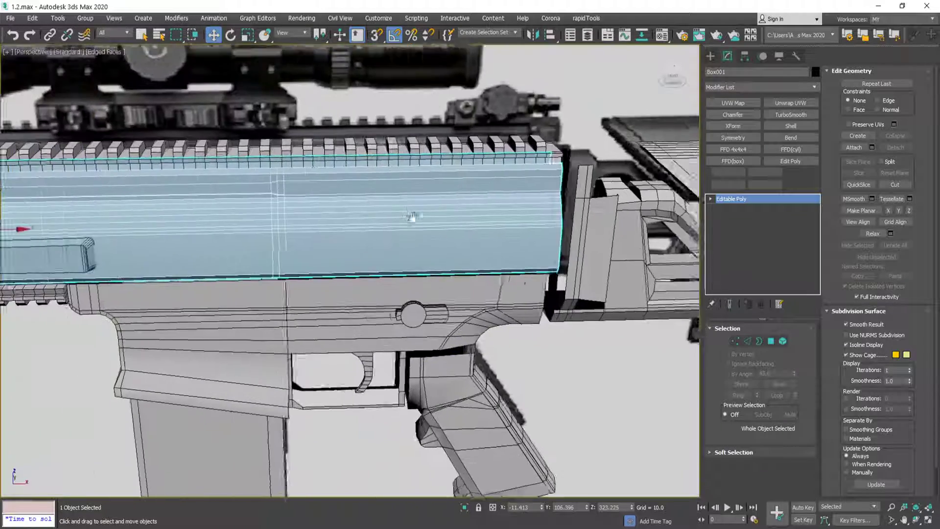
- Select the upper receiver and side plate together, check the panel on the FNH UK sheet, and isolate both parts
key("F3")
mouse_move(355, 230)
middle_mouse_down()
mouse_move(386, 244)
mouse_move(378, 235)
middle_mouse_up()
key("q")
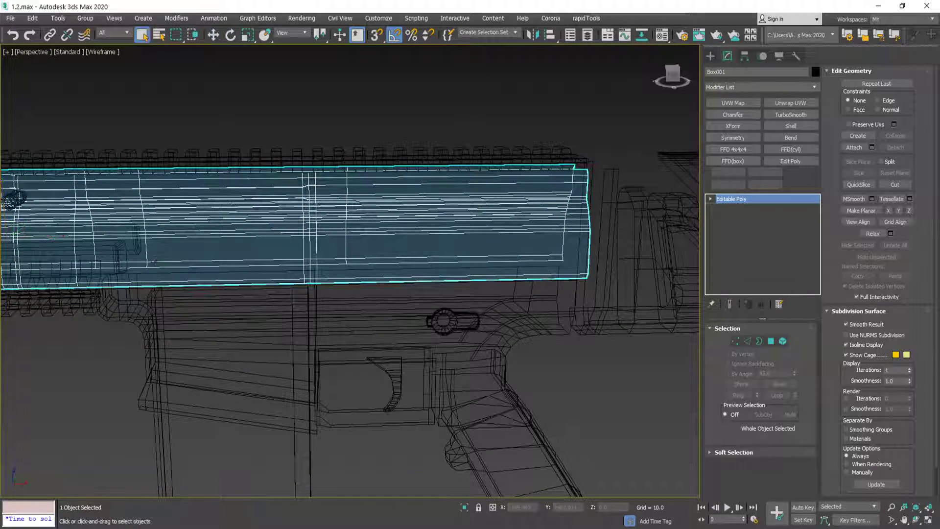
left_click_drag(117, 243, 116, 241)
scroll(234, 243, "down", 8)
key("F3")
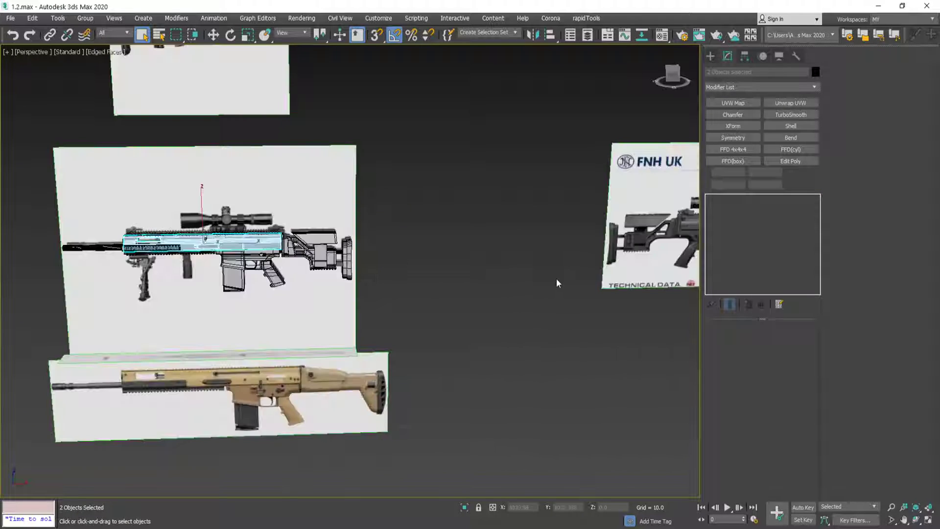
middle_click_drag(556, 278, 276, 318)
scroll(484, 249, "up", 8)
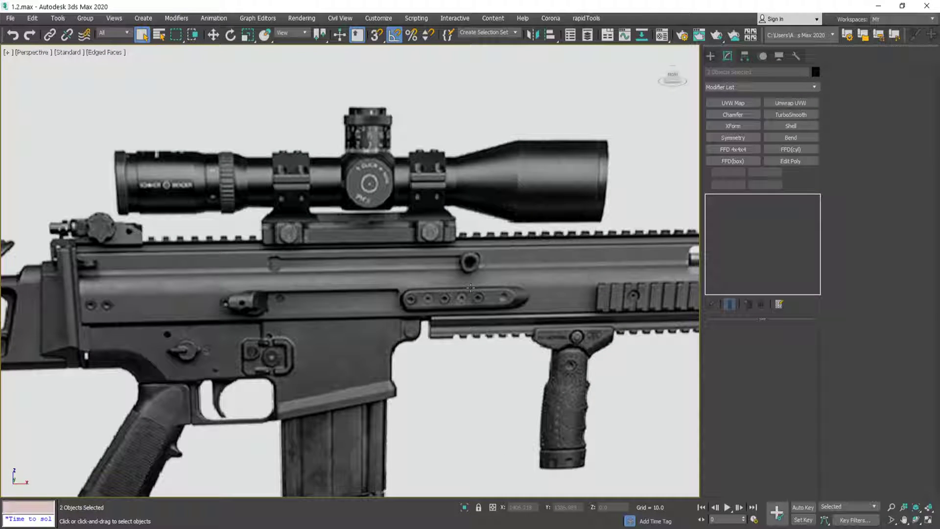
scroll(471, 288, "down", 8)
key("alt+q")
- Select the upper receiver's long side polygon that ends next to the side plate
middle_click_drag(603, 262, 445, 237, "alt")
scroll(333, 285, "up", 5)
left_click(436, 245)
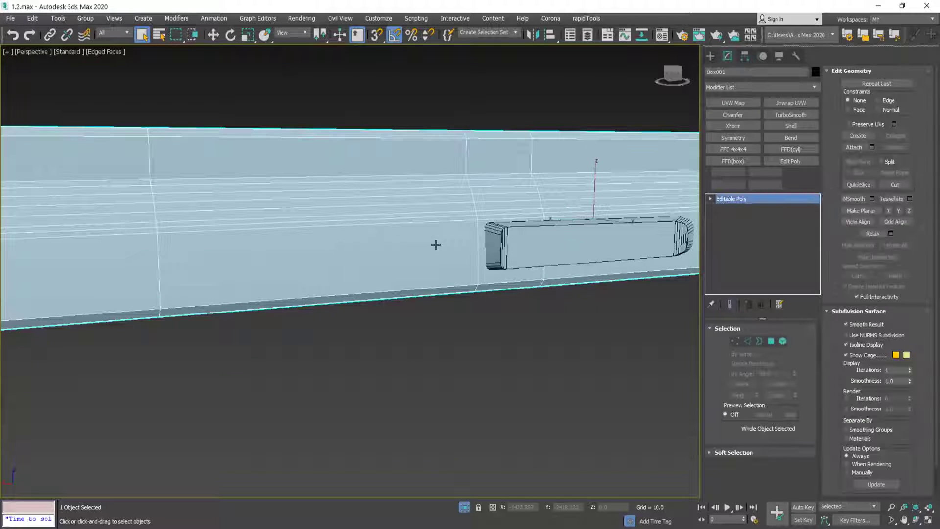
key("4")
left_click(443, 244)
middle_click_drag(464, 243, 422, 225)
scroll(445, 229, "up", 4)
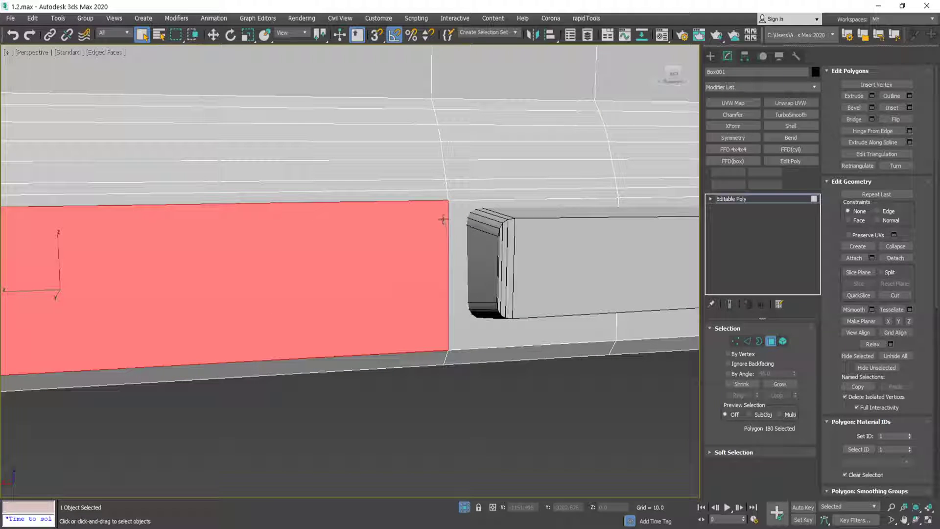
- Add two lengthwise edge loops to the upper receiver, one near the upper and one near the lower edge of the selected panel
key("alt+1")
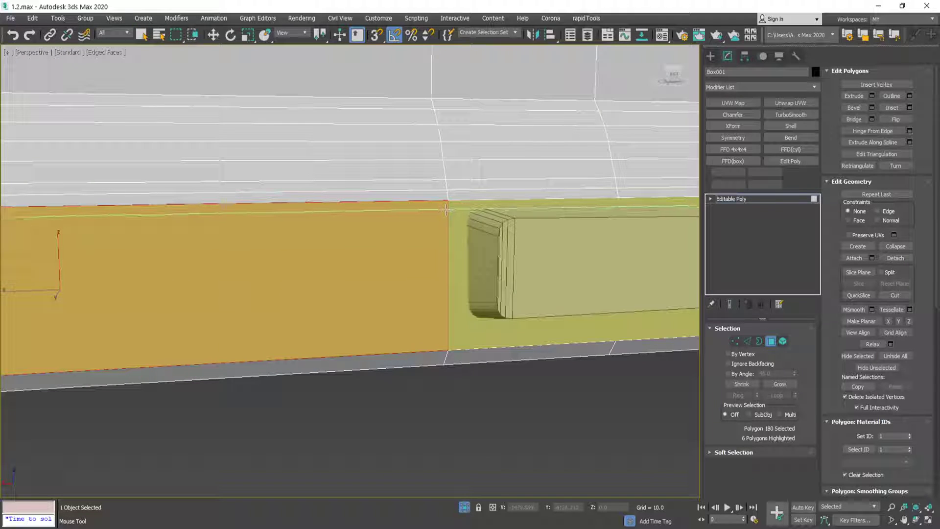
left_click(446, 209)
left_click(449, 321)
right_click(451, 322)
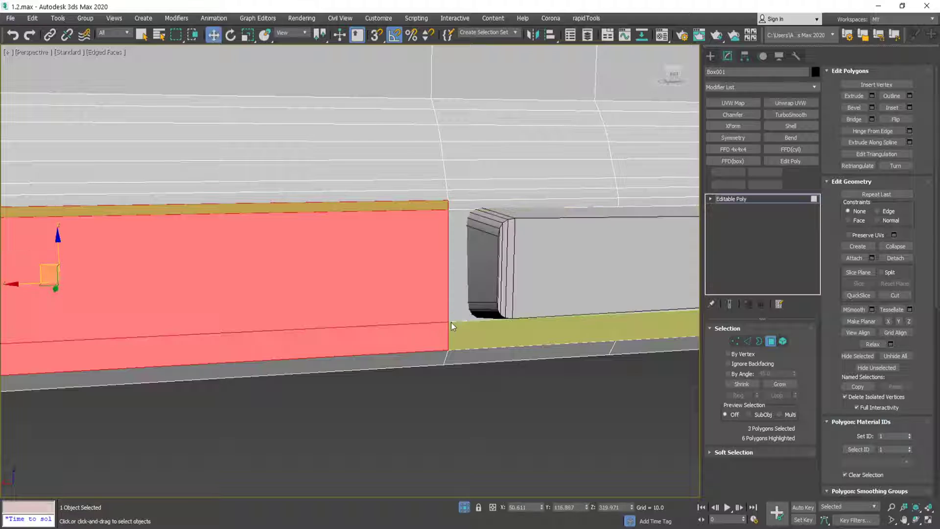
key("4")
key("4")
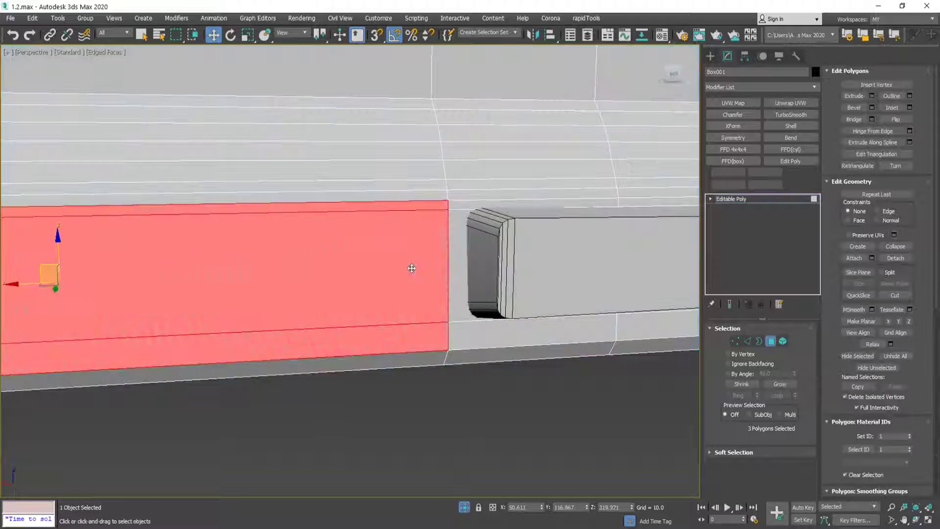
- Extrude the middle panel polygon between the two new edge loops inward to form a recess
scroll(399, 265, "down", 4)
left_click(237, 272)
scroll(260, 273, "up", 5)
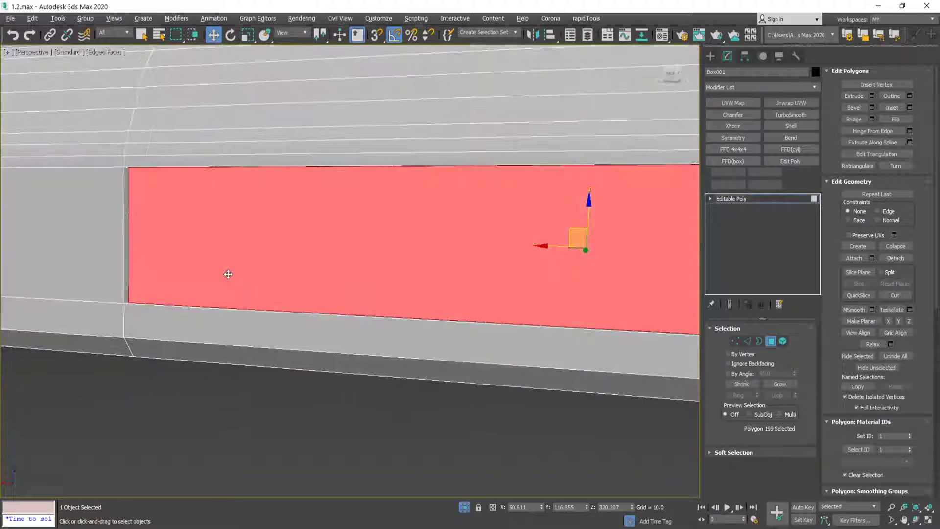
left_click_drag(356, 293, 351, 301)
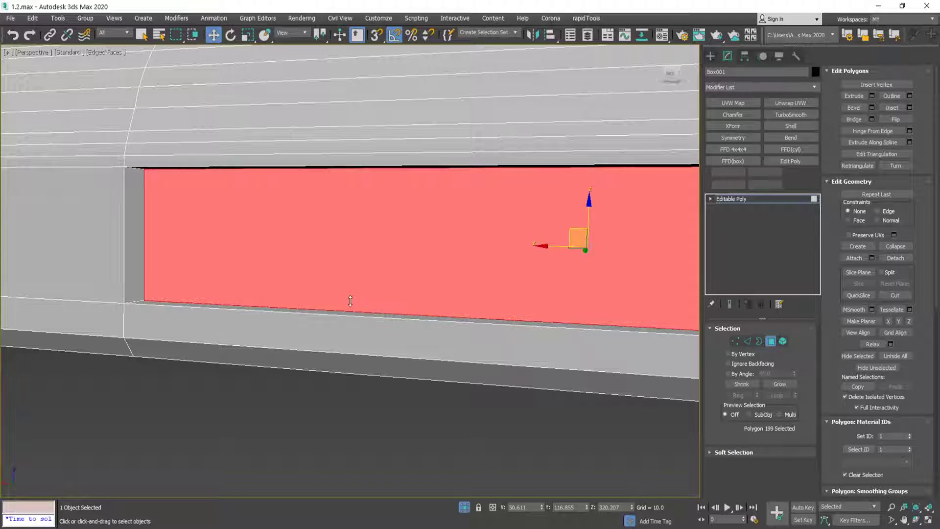
middle_click_drag(253, 266, 220, 259, "alt")
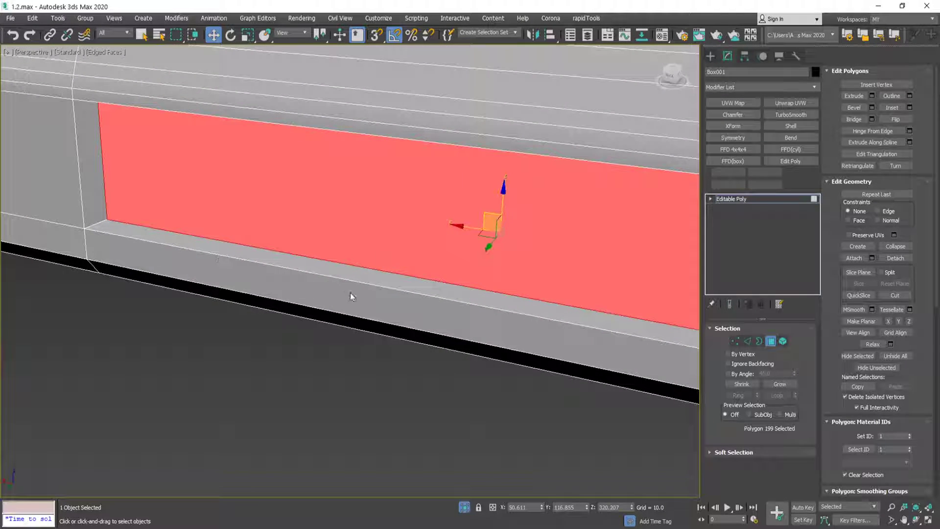
left_click_drag(355, 294, 355, 296)
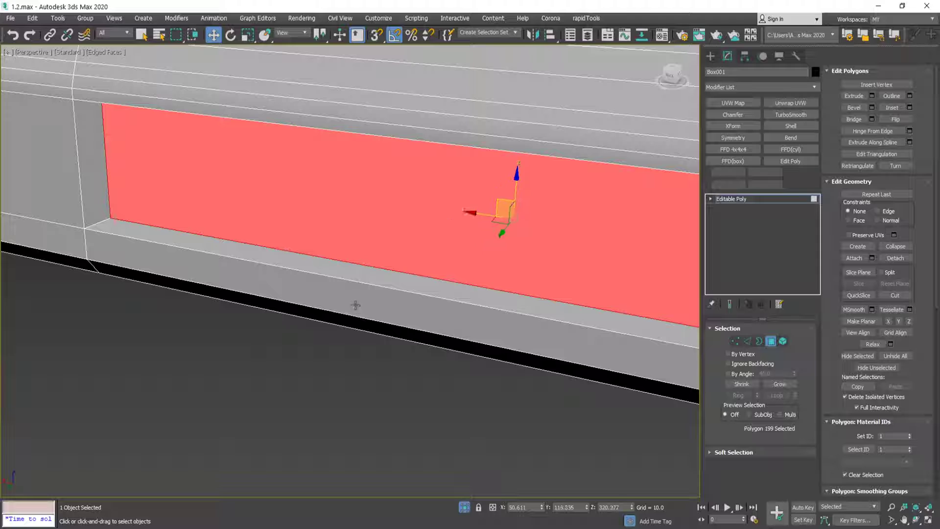
- Leave polygon editing, end isolation, and show the whole rifle shaded without edges
scroll(356, 304, "down", 6)
key("4")
mouse_move(414, 281)
middle_mouse_down()
mouse_move(398, 280)
mouse_move(493, 228)
mouse_move(485, 277)
mouse_move(585, 266)
mouse_move(557, 283)
mouse_move(489, 297)
mouse_move(500, 277)
mouse_move(452, 272)
middle_mouse_up()
key("F4")
scroll(485, 278, "down", 8)
scroll(585, 266, "up", 5)
key("alt+q")
scroll(490, 297, "down", 8)
scroll(233, 294, "up", 6)
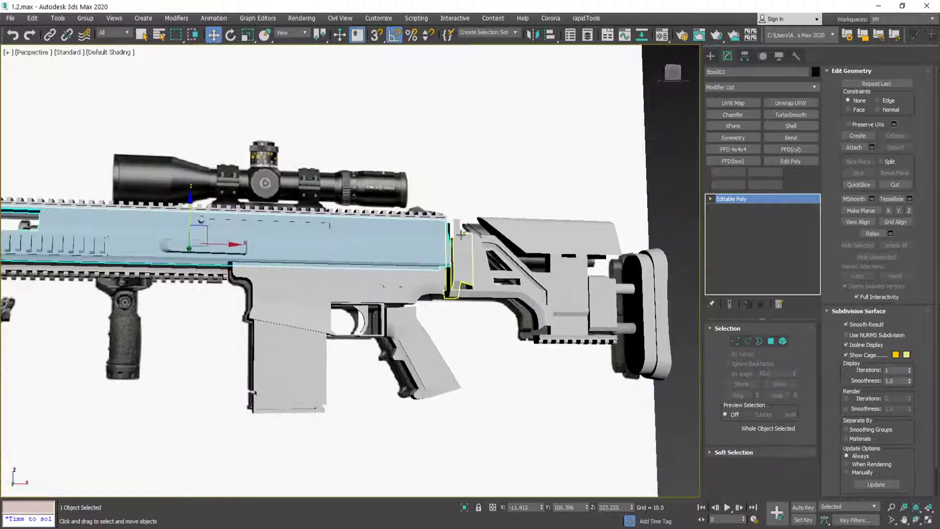
- Examine the upper receiver in shaded display from several angles, both with the whole rifle and on its own
middle_click_drag(664, 310, 574, 283)
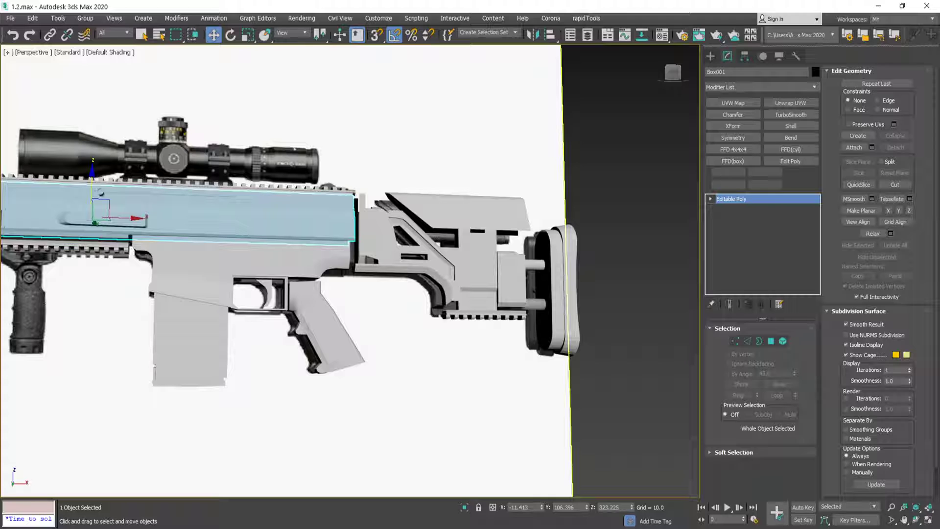
scroll(242, 223, "up", 10)
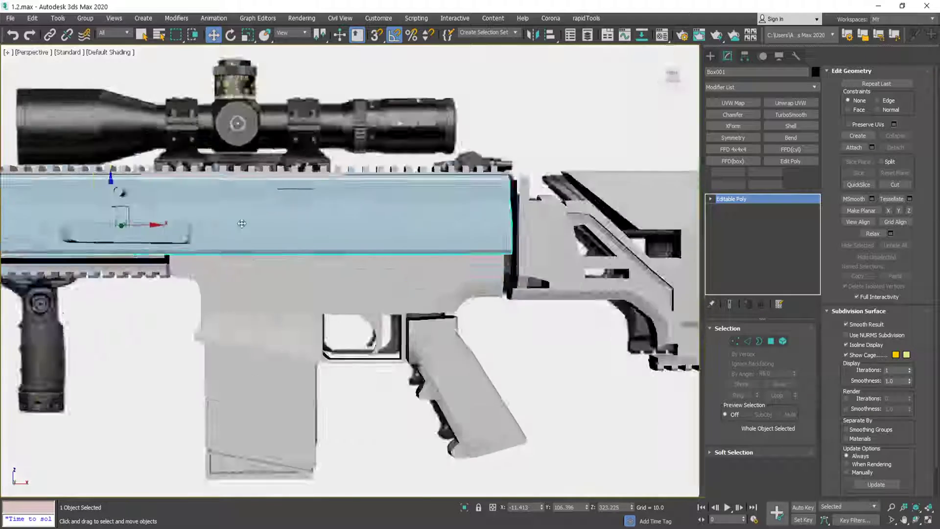
key("F4")
key("F4")
scroll(247, 181, "down", 3)
mouse_move(245, 183)
middle_mouse_down("alt")
mouse_move(247, 223)
mouse_move(485, 274)
mouse_move(431, 259)
middle_mouse_up("alt")
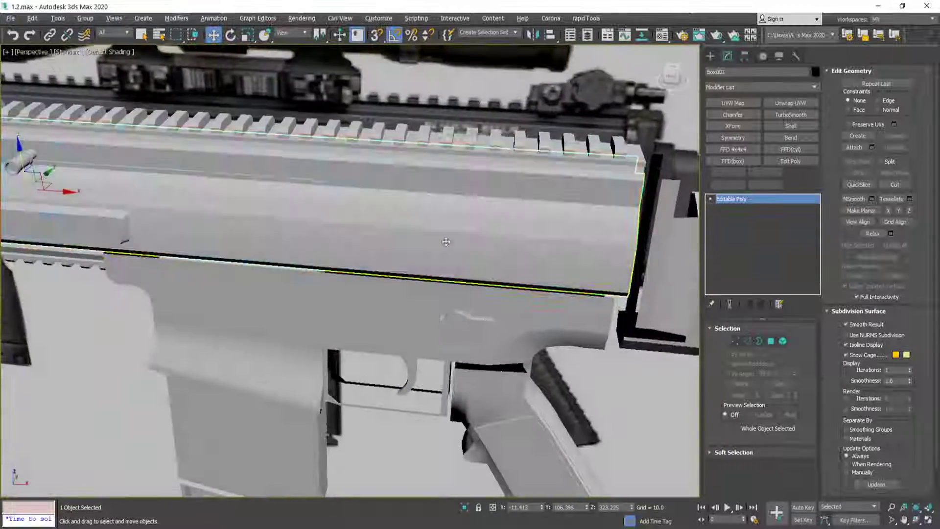
scroll(331, 239, "down", 6)
middle_click_drag(331, 239, 379, 206, "alt")
key("alt+q")
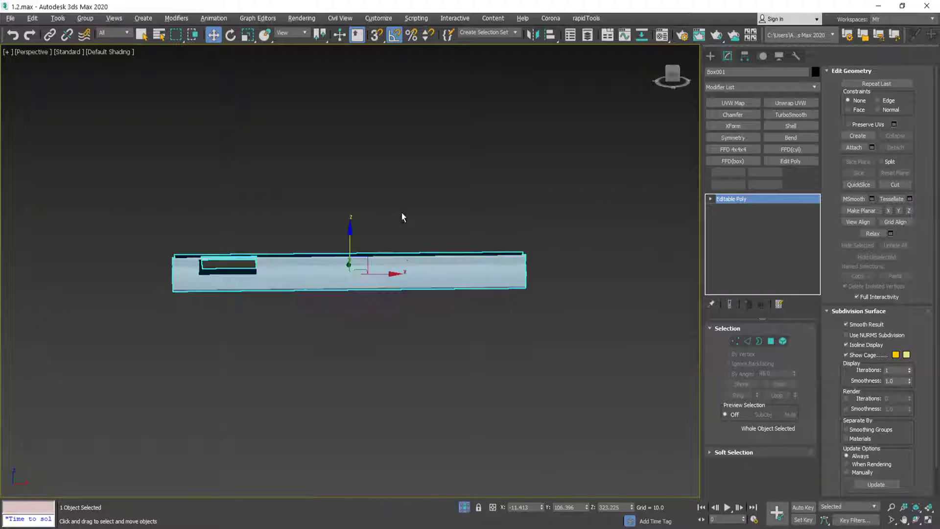
key("alt+q")
scroll(470, 278, "up", 5)
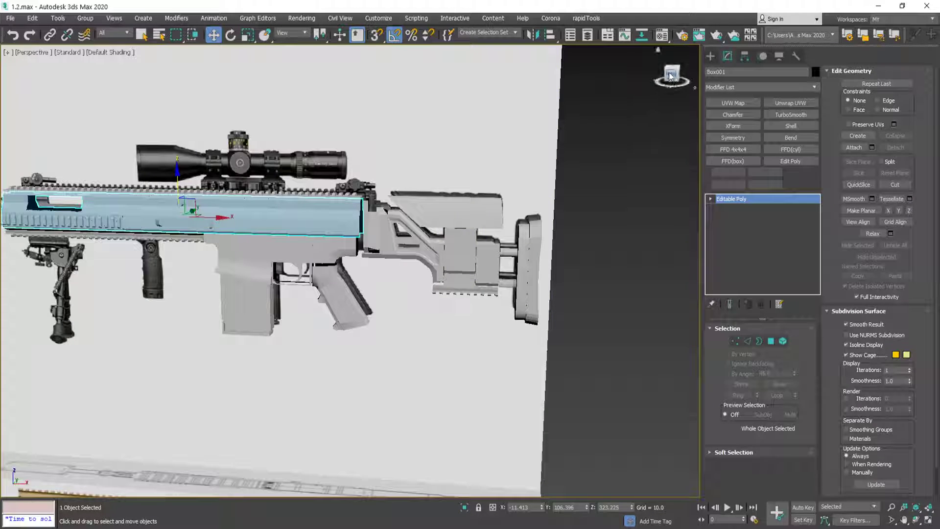
- View the rifle squarely from the side and inspect the junction between the upper receiver and the stock
left_click(671, 74)
scroll(433, 243, "up", 5)
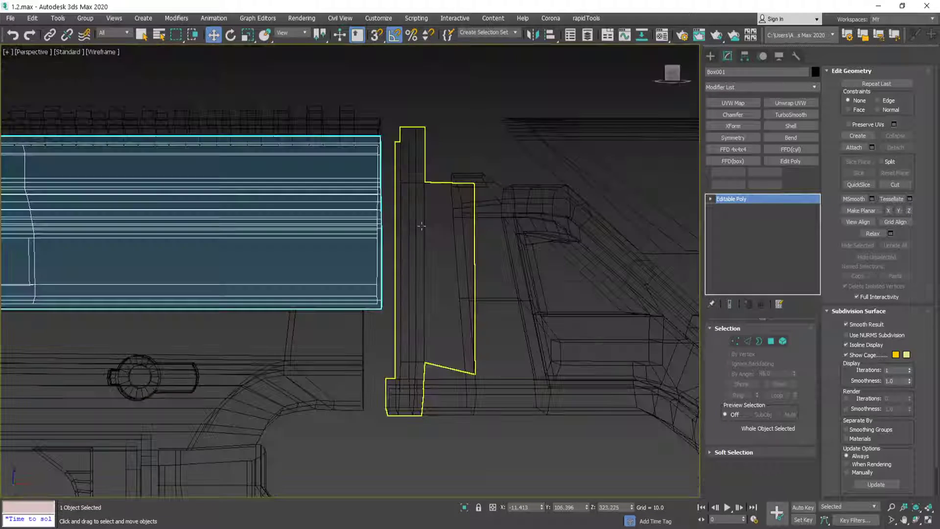
scroll(433, 244, "down", 3)
scroll(434, 244, "down", 6)
scroll(434, 244, "up", 5)
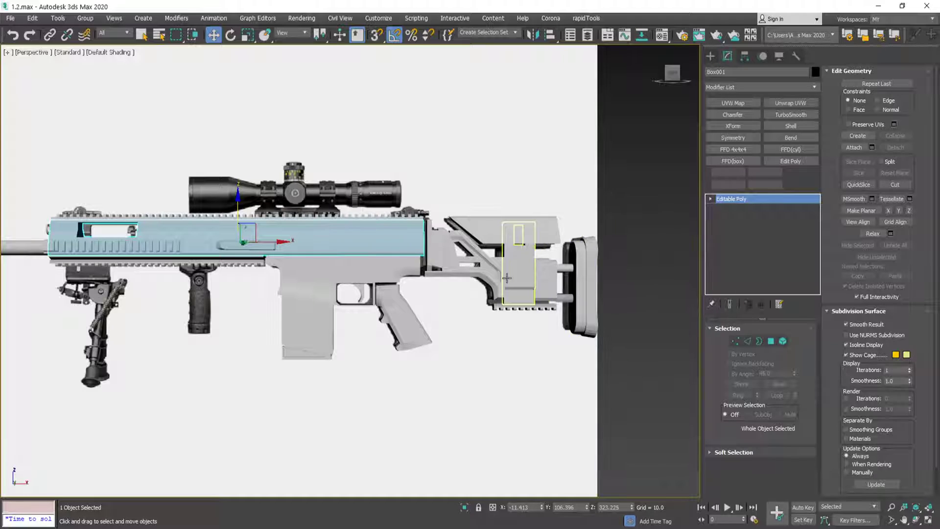
scroll(513, 244, "up", 3)
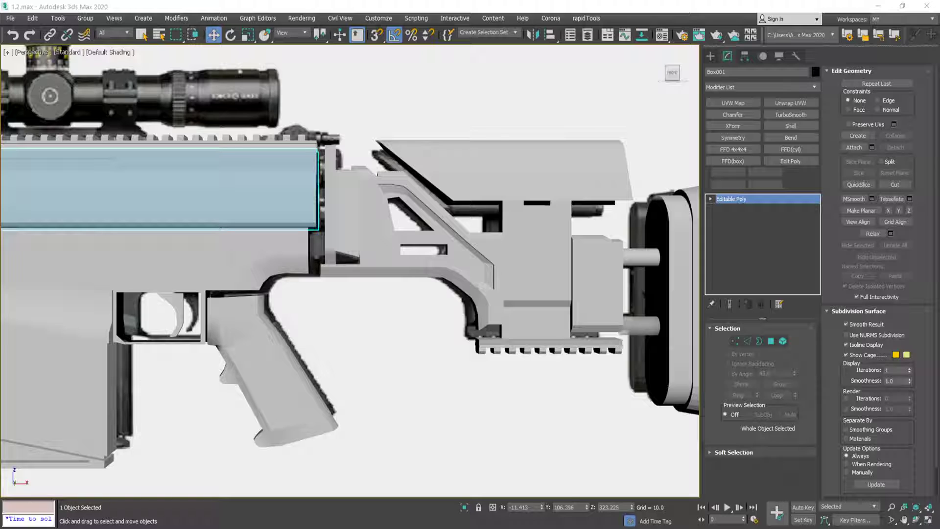
middle_click_drag(410, 250, 549, 252)
scroll(447, 299, "down", 5)
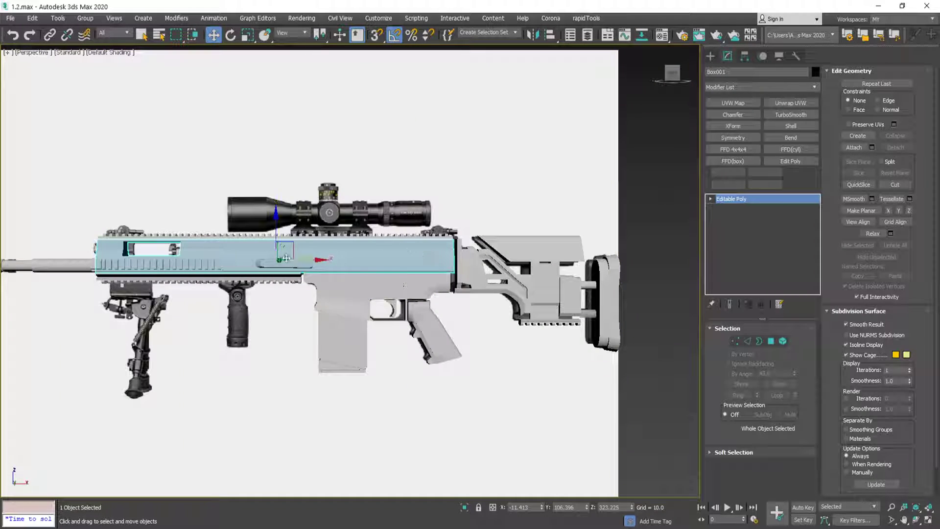
- Inspect the front of the receiver, magazine, pistol grip and stock up close against the side reference photo
scroll(506, 290, "up", 5)
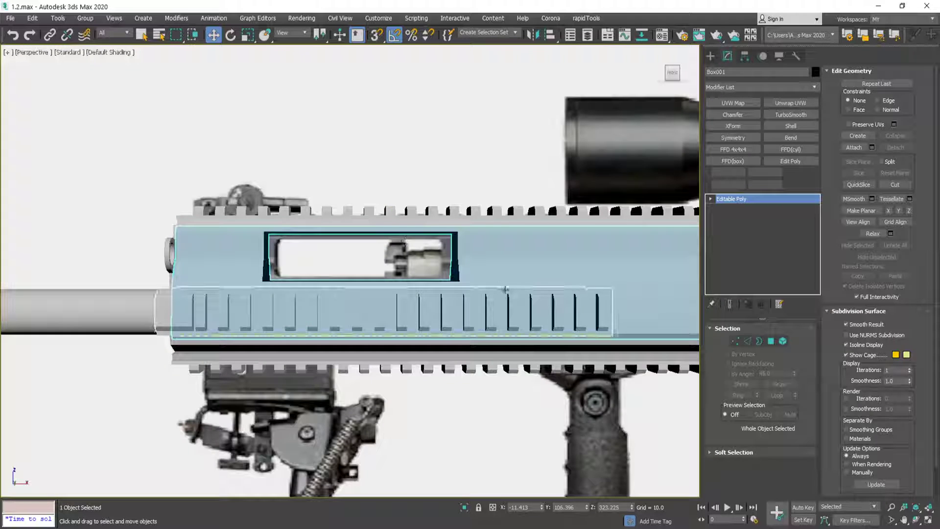
scroll(506, 289, "down", 5)
scroll(560, 278, "up", 2)
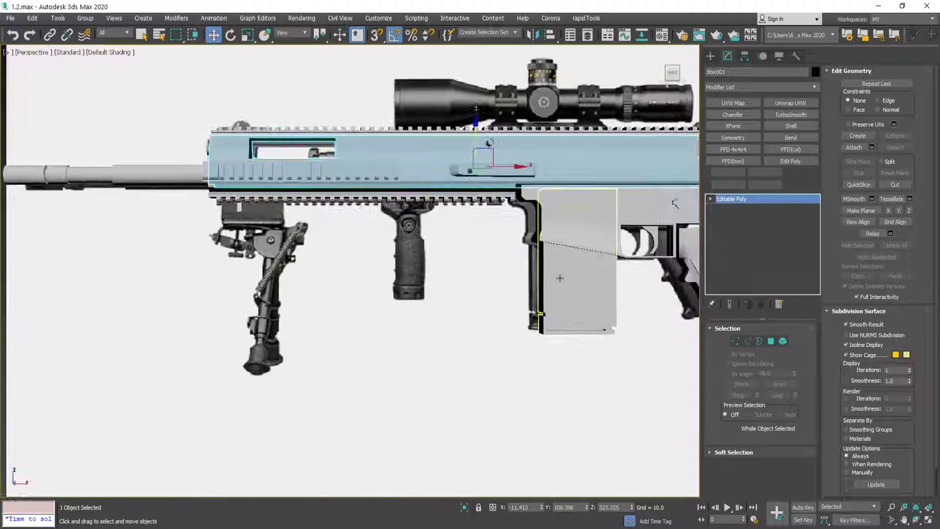
scroll(559, 278, "up", 8)
key("F4")
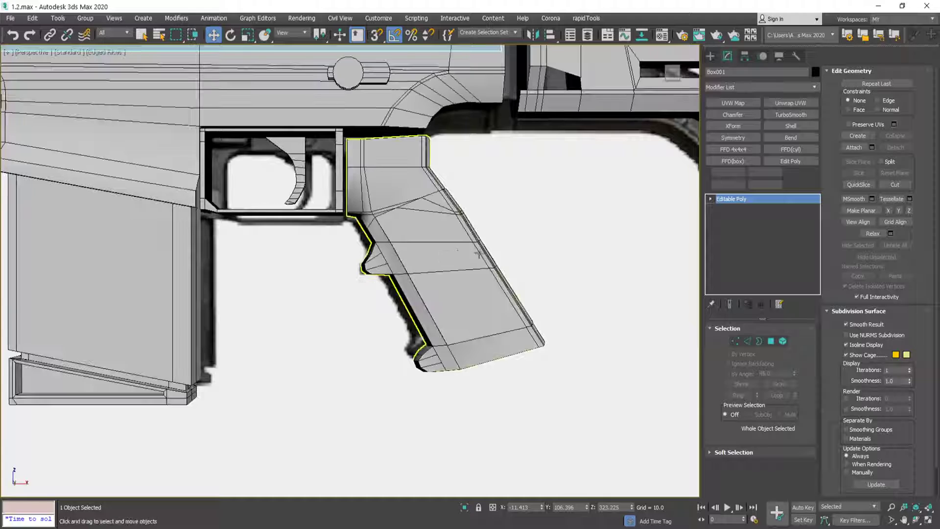
key("F4")
key("F4")
key("F4")
middle_click_drag(647, 270, 369, 271)
middle_click_drag(524, 263, 373, 326)
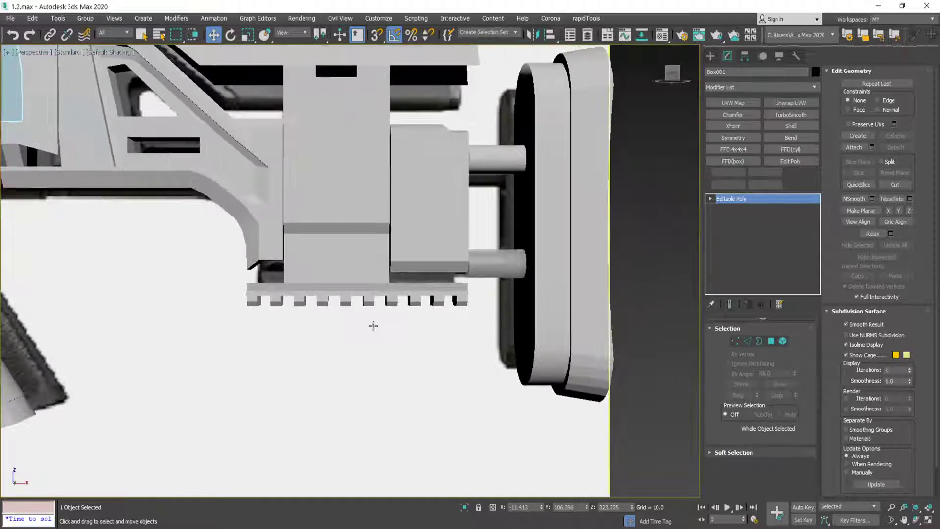
scroll(374, 326, "down", 5)
scroll(375, 395, "up", 1)
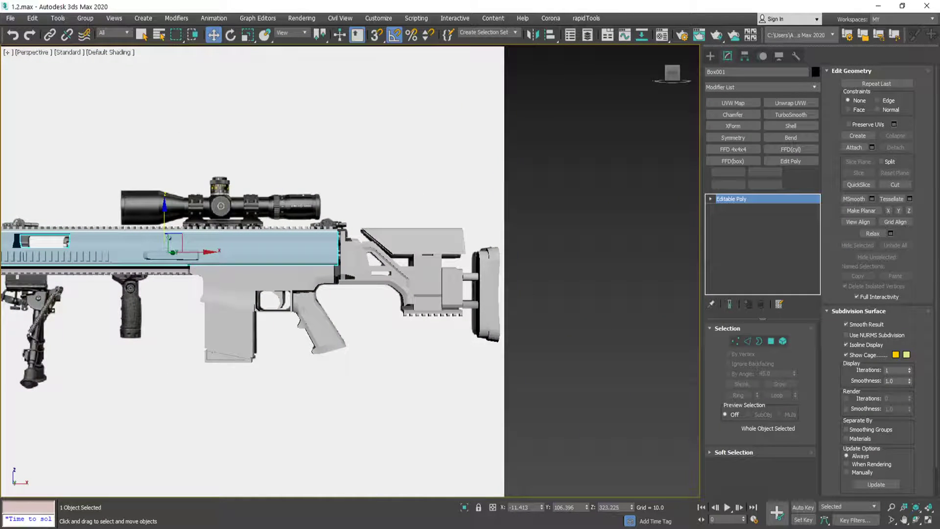